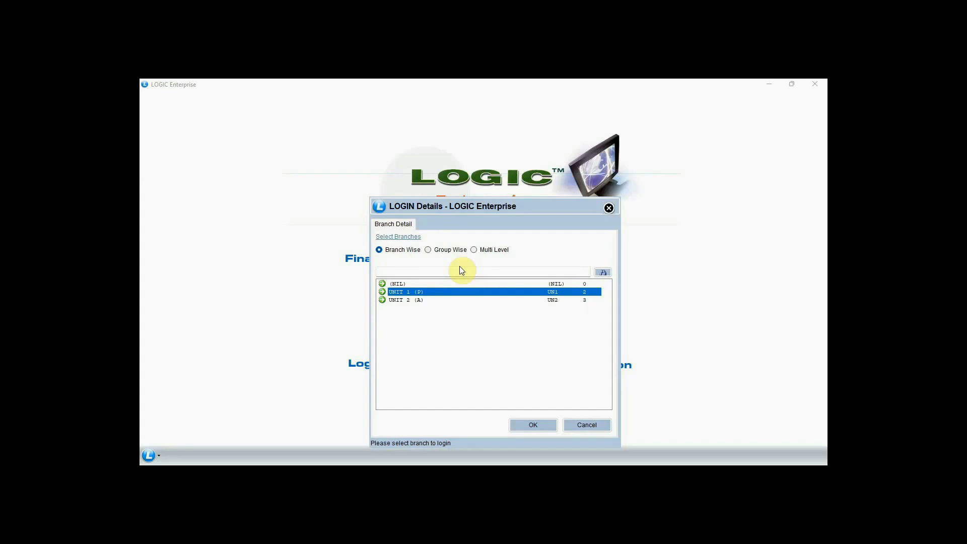
Log in to the UNIT 1 (P) branch and open the new account setup
{"action": "key", "text": "Return"}
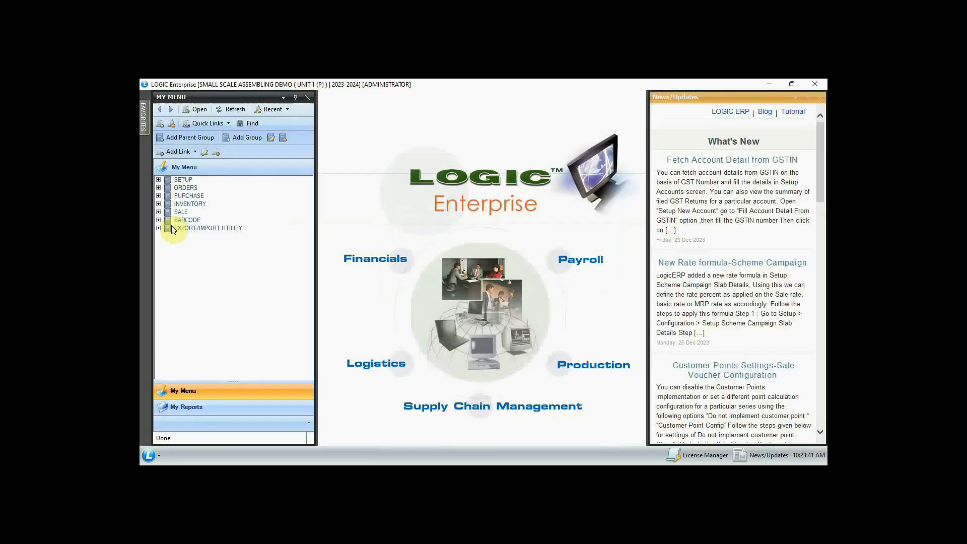
{"action": "left_click", "coordinate": [158, 180]}
{"action": "left_click", "coordinate": [210, 188]}
{"action": "double_click", "coordinate": [211, 188]}
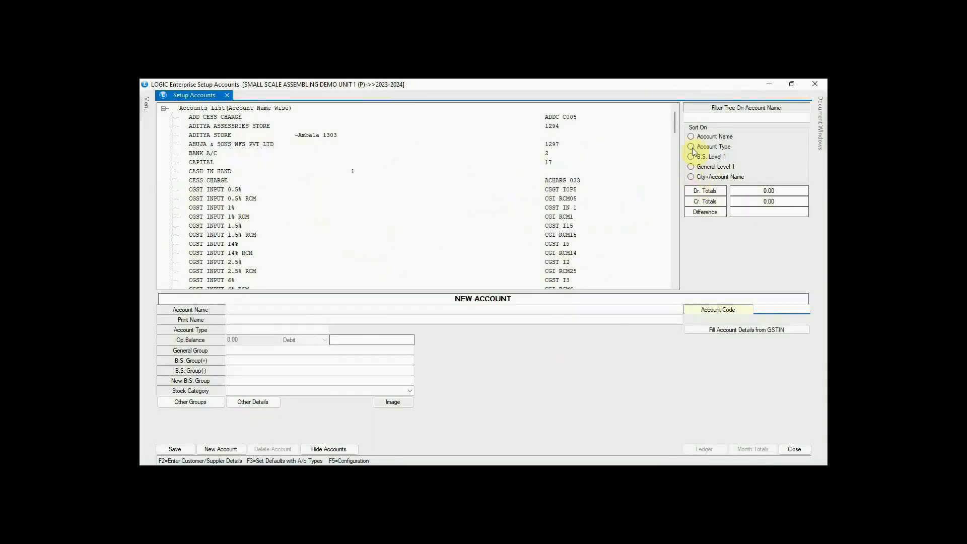
List the accounts by account type and examine the supplier and customer accounts, including ADITYA ASSESSRIES STORE
{"action": "scroll", "coordinate": [205, 215], "scroll_direction": "down", "scroll_amount": 1}
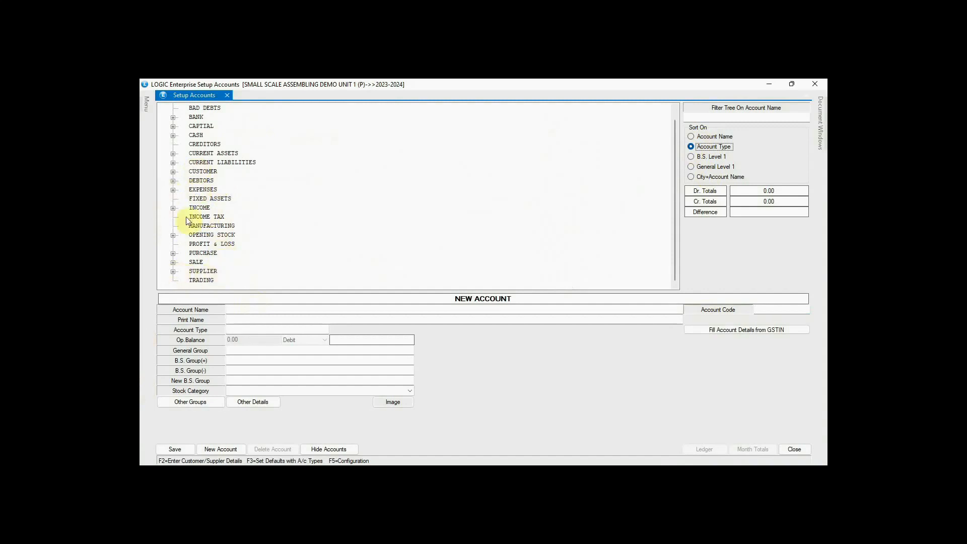
{"action": "left_click", "coordinate": [171, 272]}
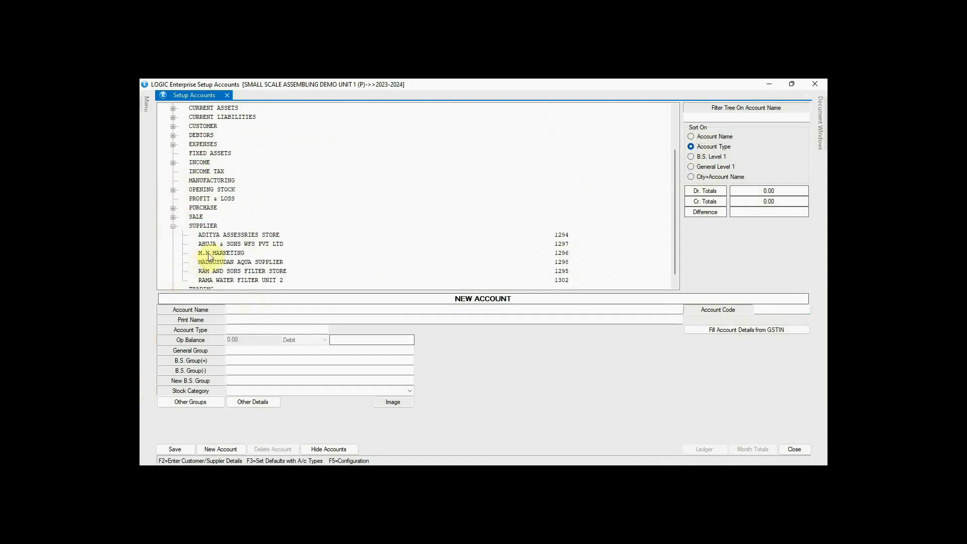
{"action": "left_click", "coordinate": [220, 242]}
{"action": "left_click", "coordinate": [234, 235]}
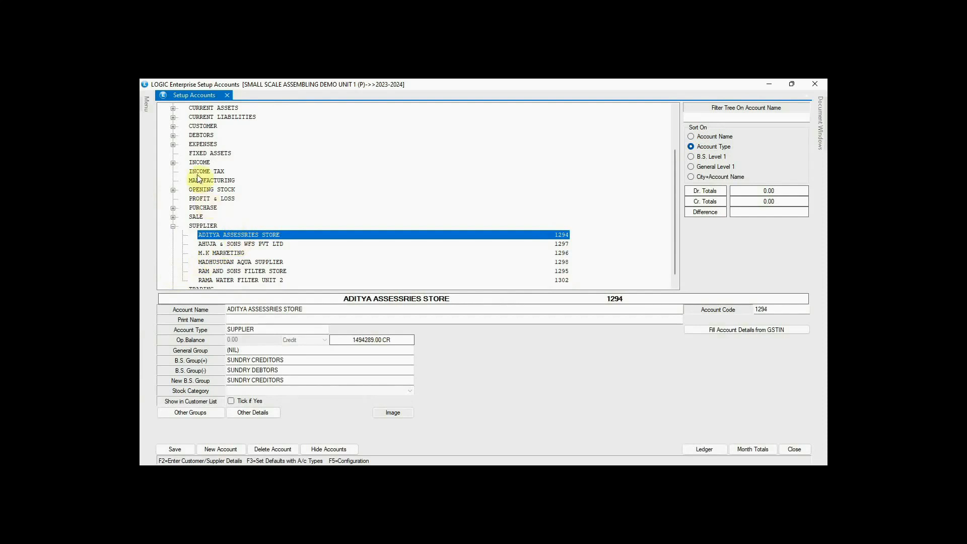
{"action": "left_click", "coordinate": [203, 126]}
{"action": "left_click", "coordinate": [173, 126]}
{"action": "left_click", "coordinate": [202, 140]}
{"action": "left_click", "coordinate": [222, 154]}
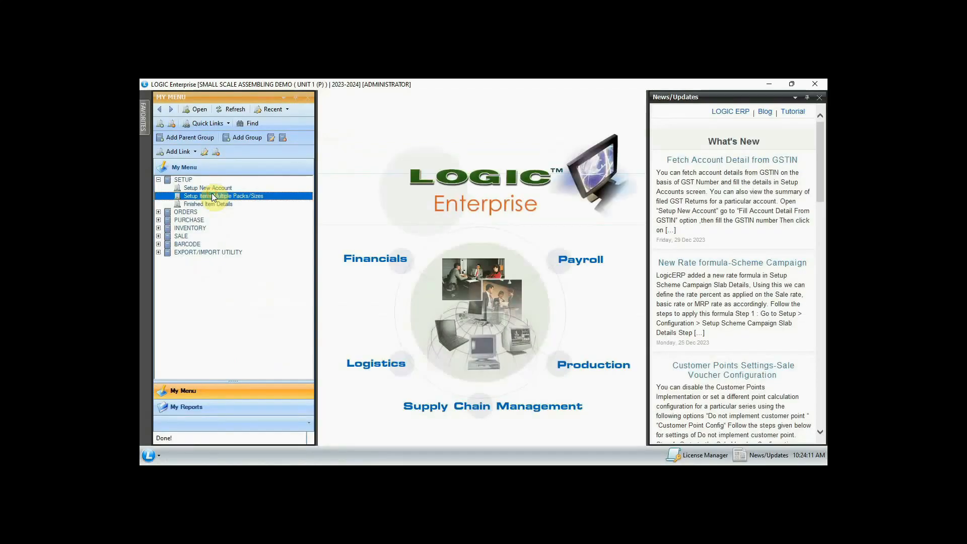
Examine the header details of the cartoon box, instruction manual, lower chamber and Rama gravity water filter in the item setup
{"action": "double_click", "coordinate": [213, 197]}
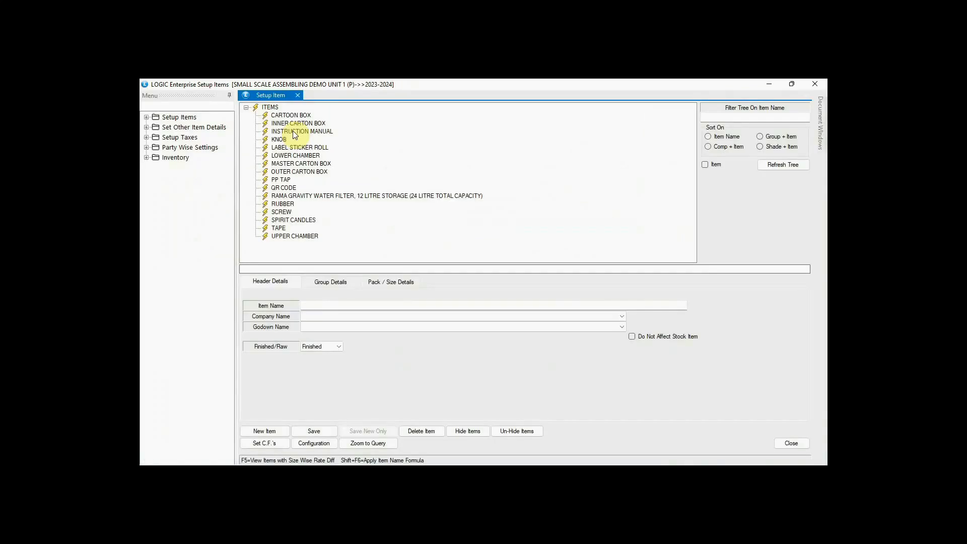
{"action": "left_click", "coordinate": [286, 115]}
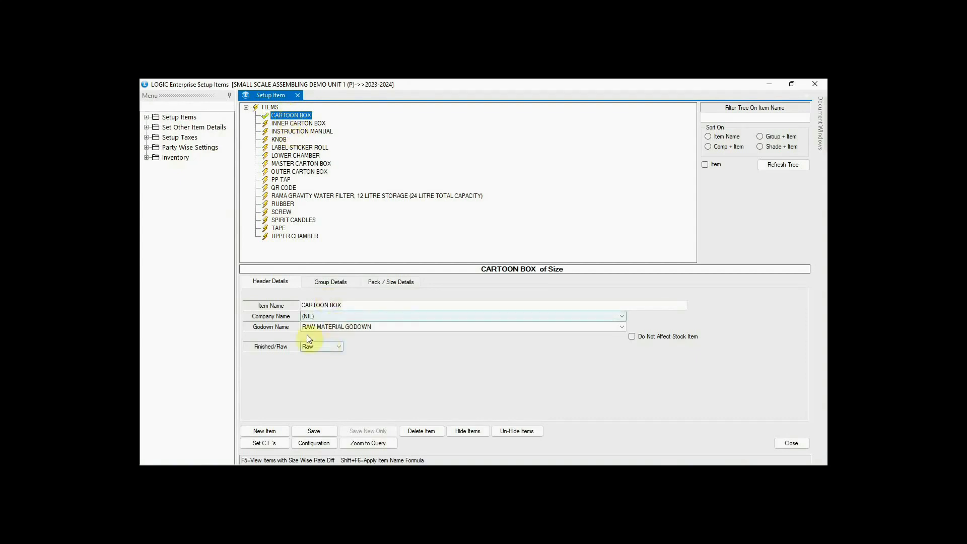
{"action": "left_click", "coordinate": [286, 132]}
{"action": "left_click", "coordinate": [290, 156]}
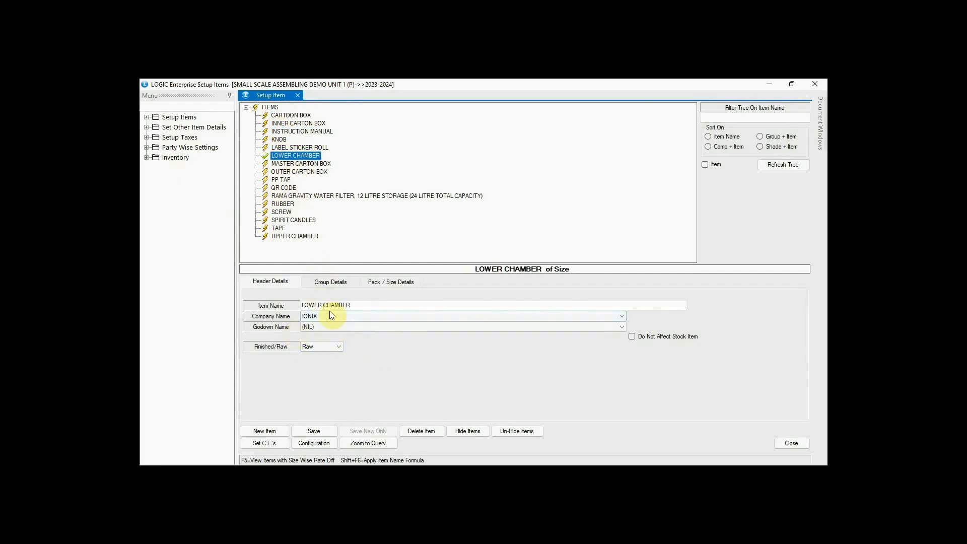
{"action": "left_click", "coordinate": [308, 197]}
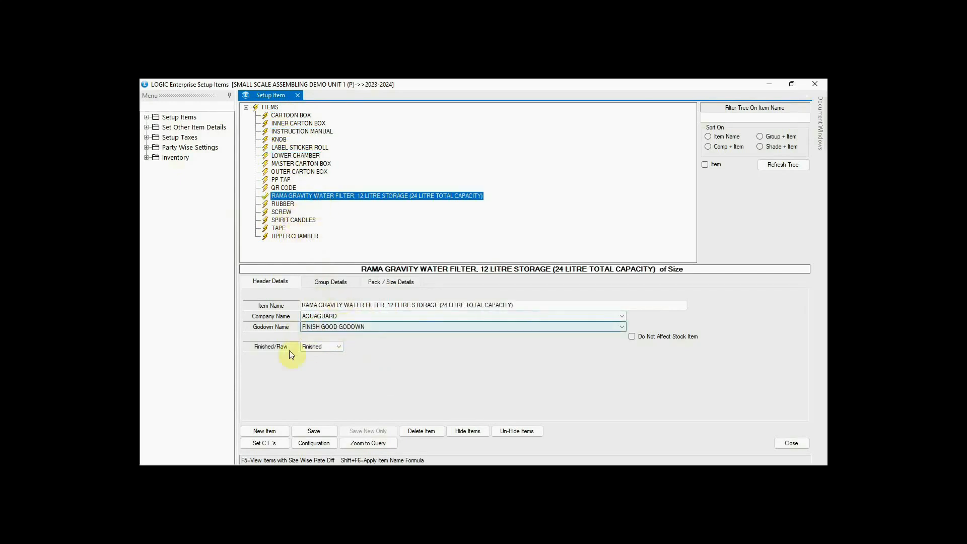
{"action": "left_click", "coordinate": [297, 95]}
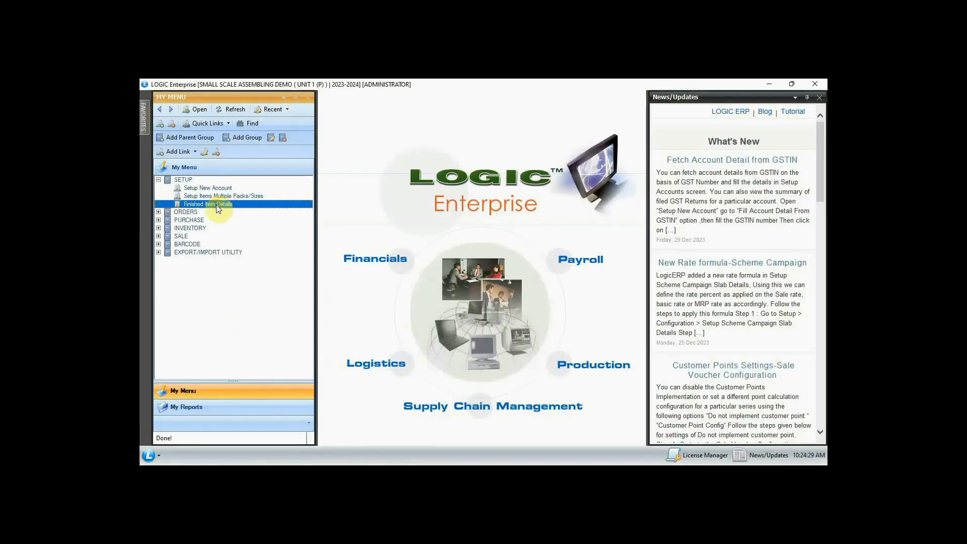
Open the finished item details and load RAMA GRAVITY WATER FILTER, 12 LITRE STORAGE as the selected finished item
{"action": "double_click", "coordinate": [216, 205]}
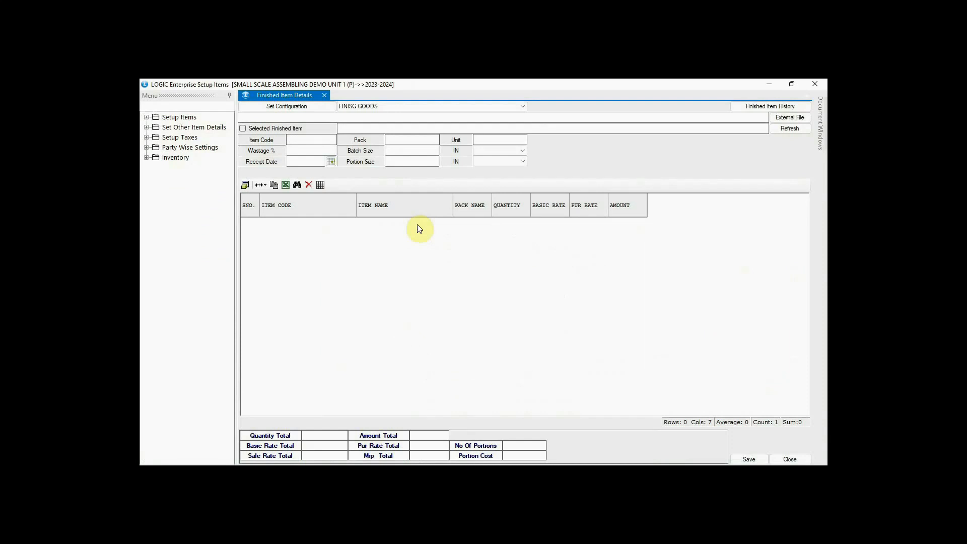
{"action": "left_click", "coordinate": [243, 128]}
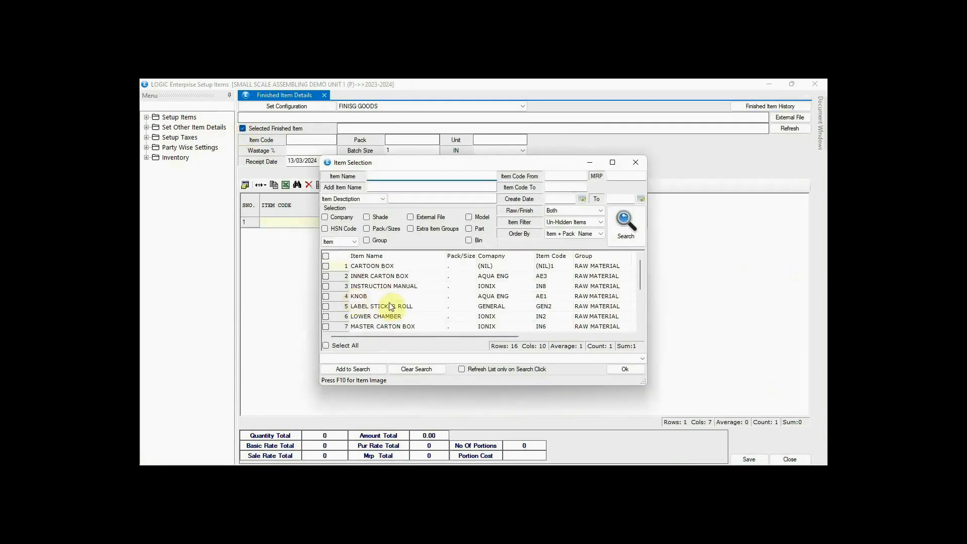
{"action": "left_click", "coordinate": [325, 306]}
{"action": "left_click", "coordinate": [615, 369]}
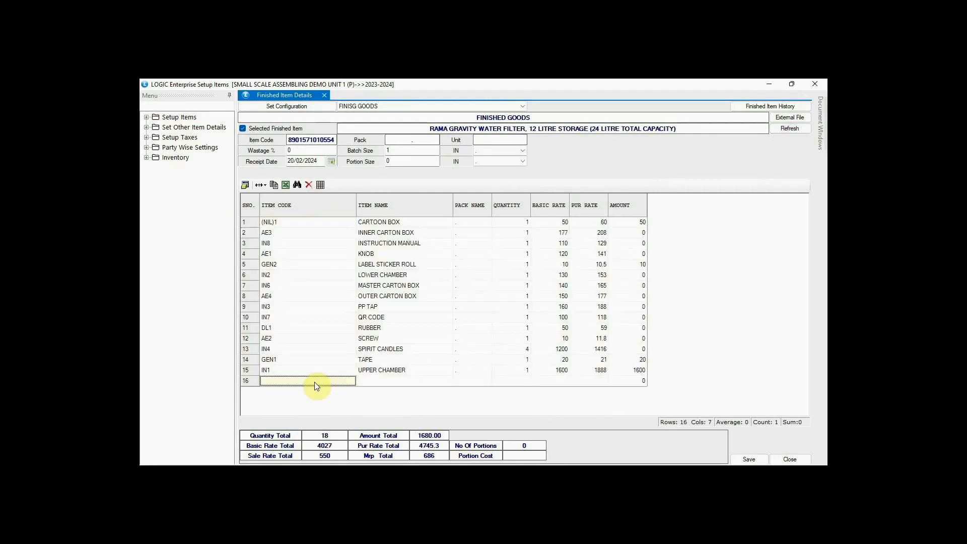
Reselect UPPER CHAMBER as the component in row 15 and save the finished item's component list
{"action": "left_click", "coordinate": [422, 371]}
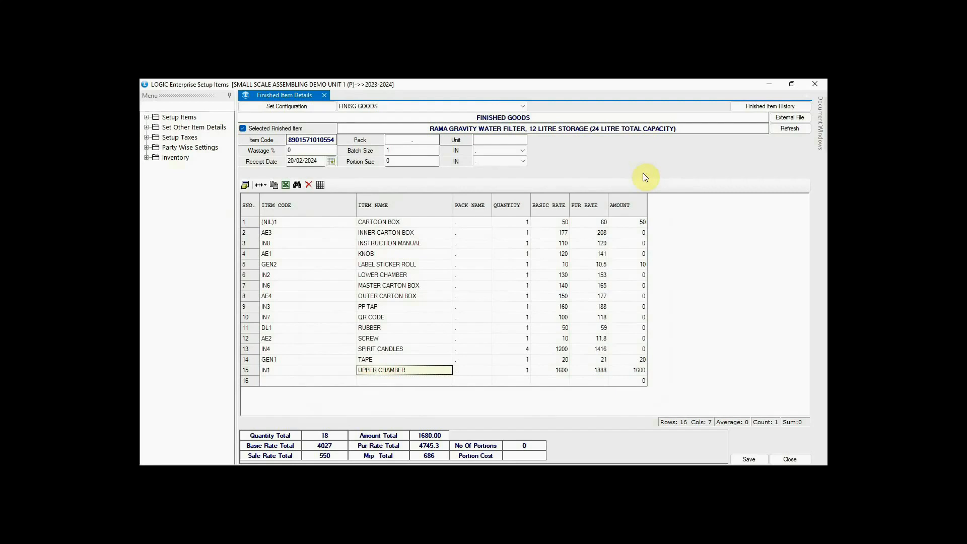
{"action": "key", "text": "Return"}
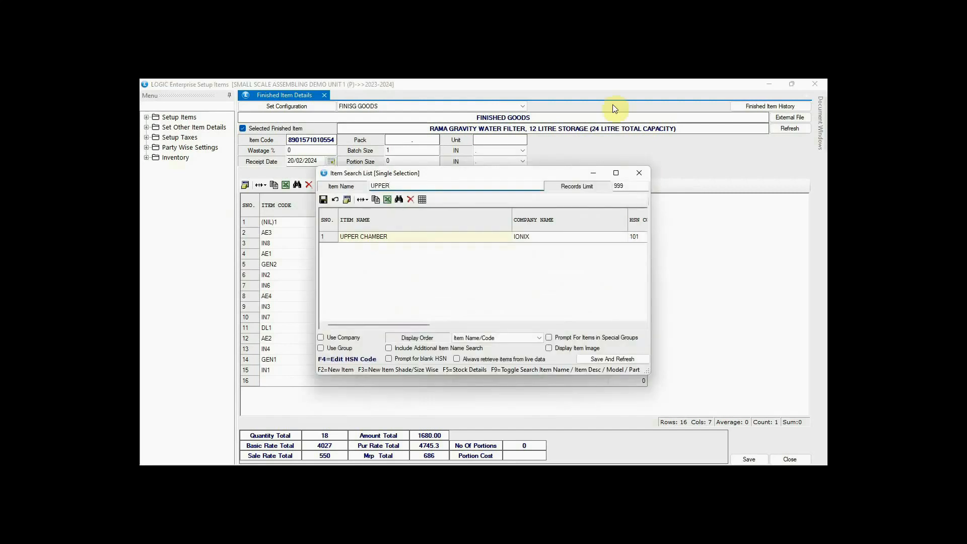
{"action": "key", "text": "Return"}
{"action": "left_click", "coordinate": [756, 457]}
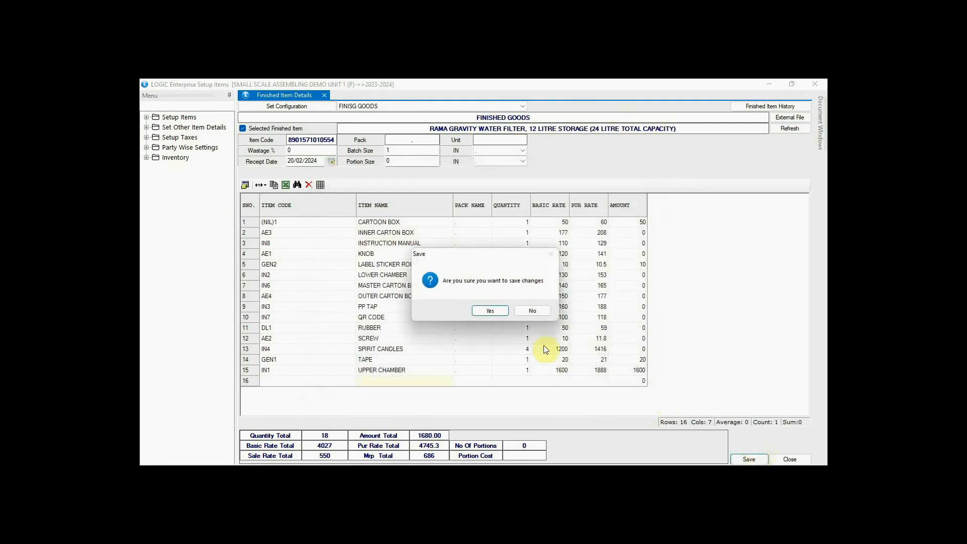
{"action": "left_click", "coordinate": [490, 312]}
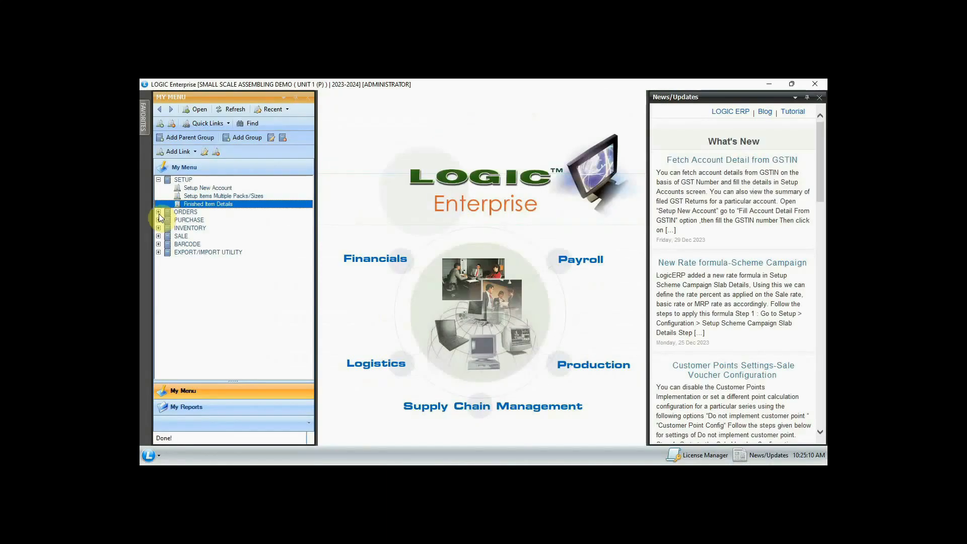
Start a purchase order with department PURCHASE and supplier RAM AND SONS FILTER STORE
{"action": "left_click", "coordinate": [158, 212]}
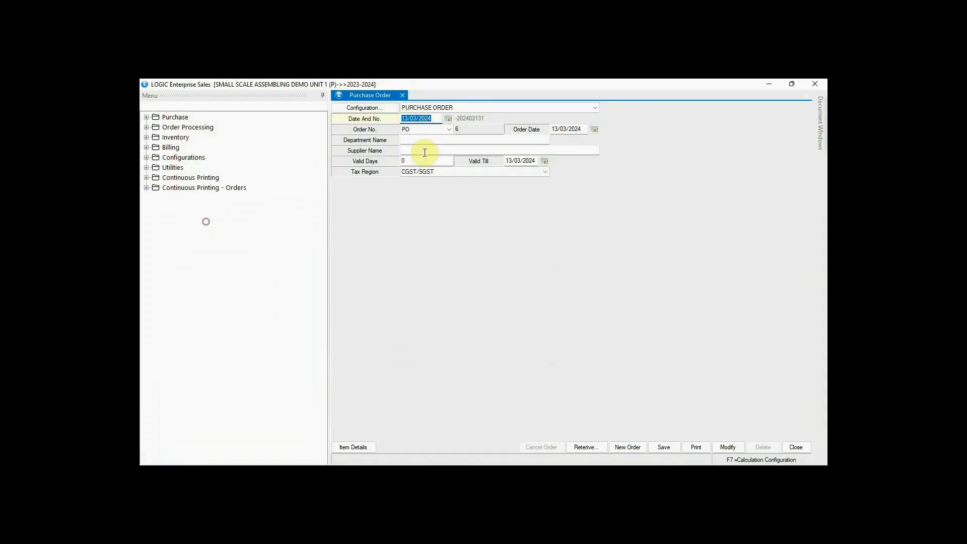
{"action": "left_click", "coordinate": [425, 140]}
{"action": "type", "text": "P"}
{"action": "key", "text": "Return"}
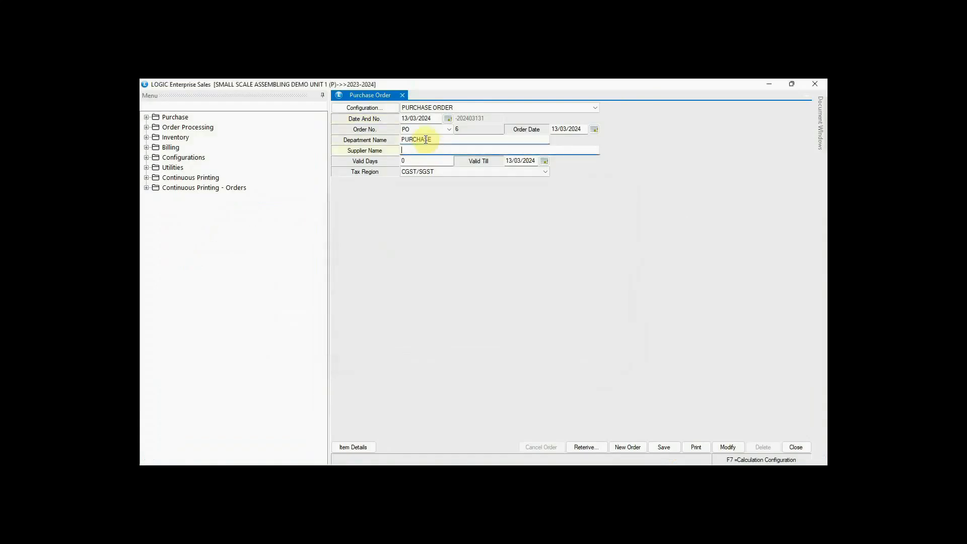
{"action": "type", "text": "RA"}
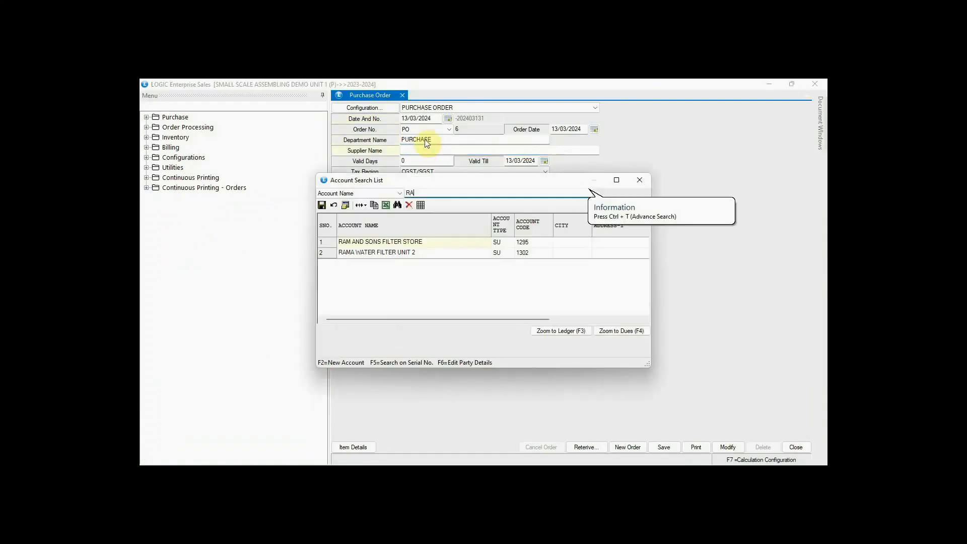
{"action": "key", "text": "Down"}
{"action": "key", "text": "Return"}
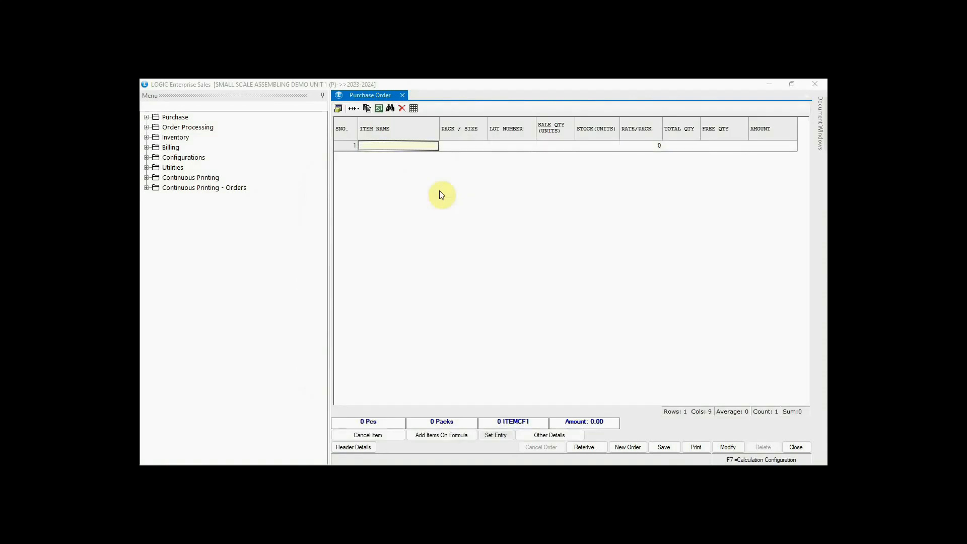
Order 100 of each water filter component and review the printed purchase order
{"action": "key", "text": "Return"}
{"action": "key", "text": "Down"}
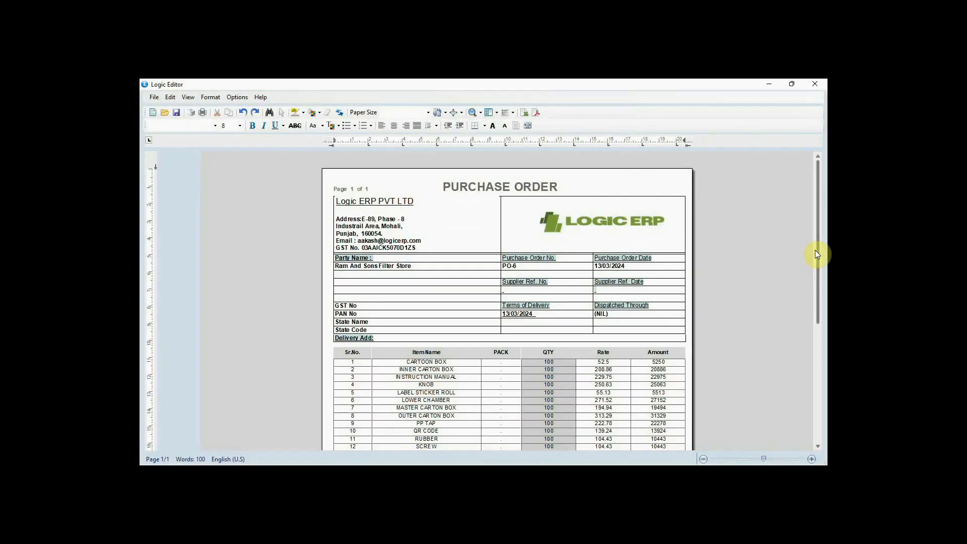
{"action": "left_click_drag", "start_coordinate": [817, 254], "coordinate": [824, 274]}
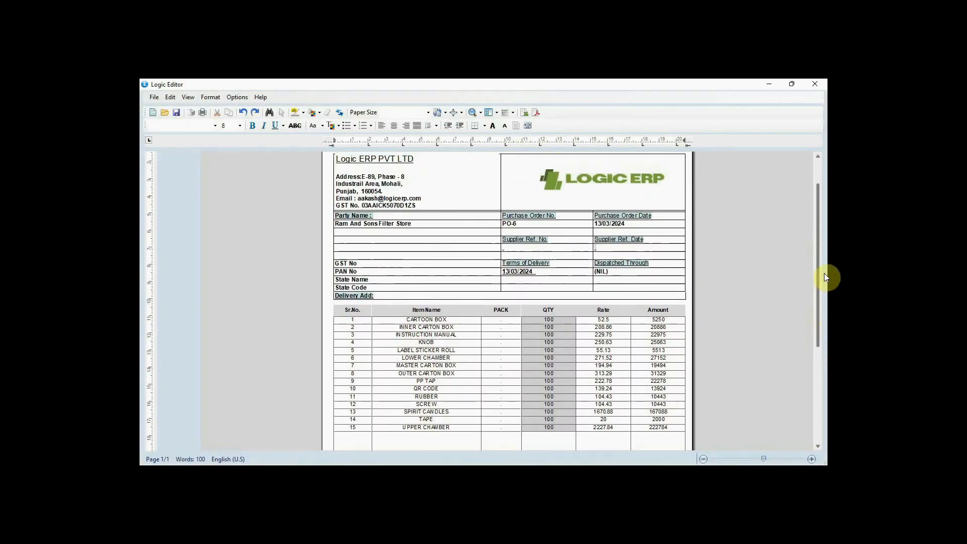
{"action": "left_click", "coordinate": [814, 84]}
Start a purchase challan for RAM AND SONS FILTER STORE and enter its challan number
{"action": "left_click", "coordinate": [159, 236]}
{"action": "left_click", "coordinate": [216, 252]}
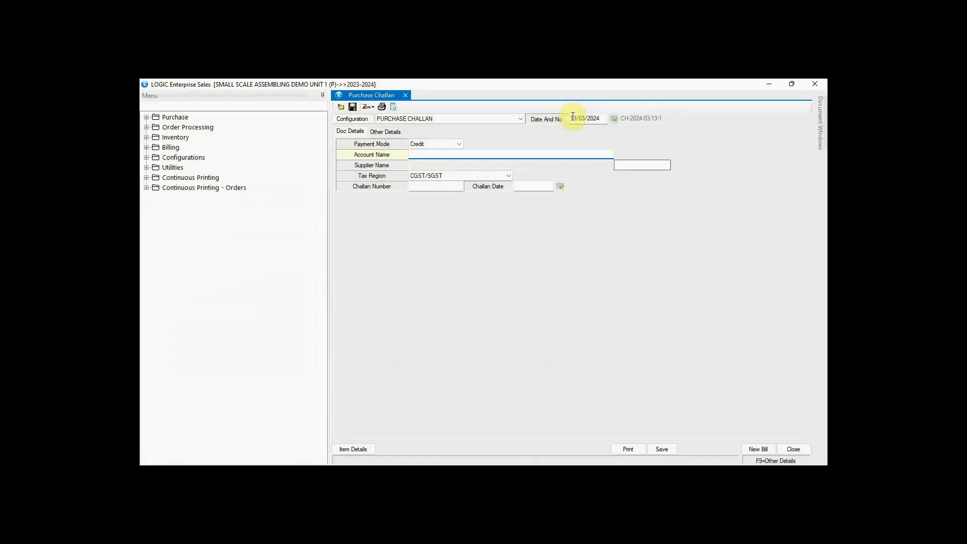
{"action": "type", "text": "RA"}
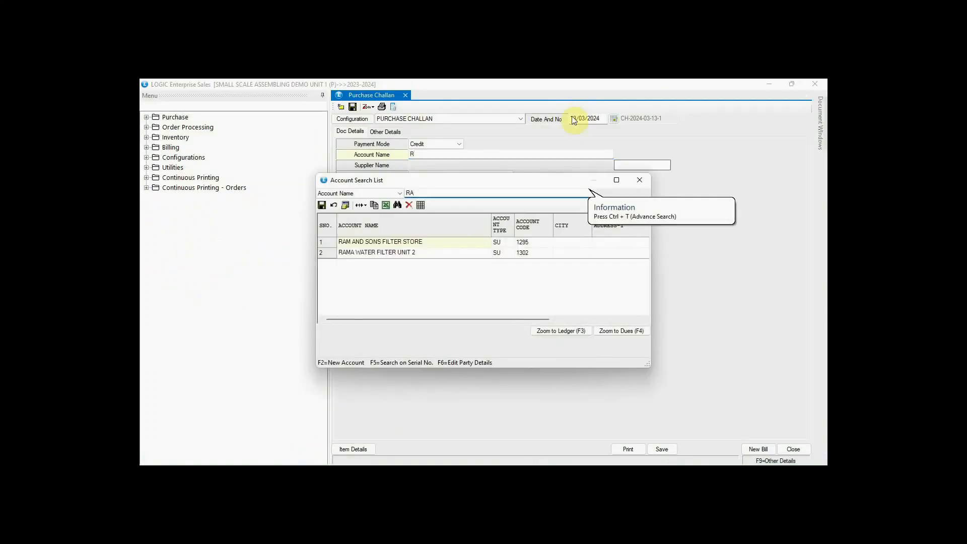
{"action": "key", "text": "Return"}
{"action": "type", "text": "5656"}
{"action": "key", "text": "Return"}
{"action": "key", "text": "Return"}
{"action": "key", "text": "Return"}
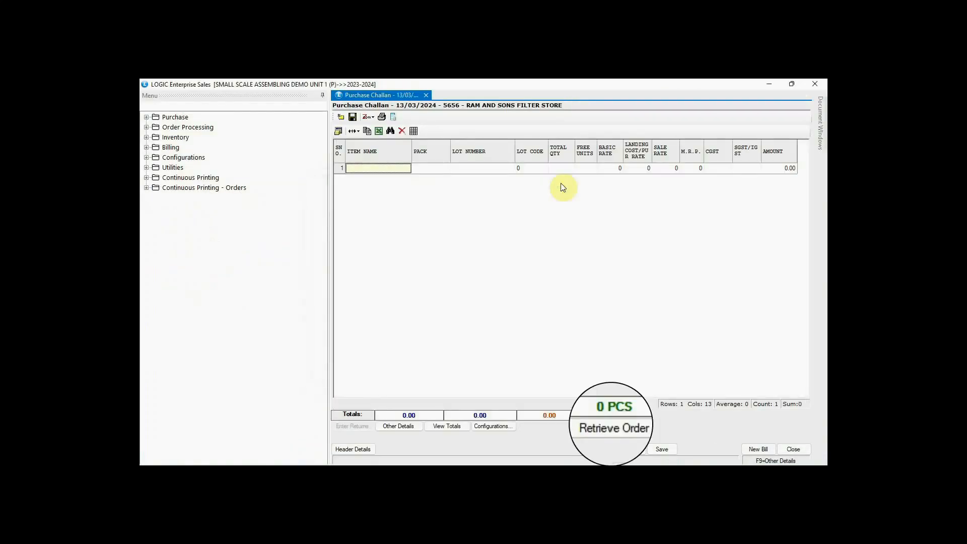
Try to retrieve the supplier's pending purchase order into the purchase challan
{"action": "left_click", "coordinate": [626, 428]}
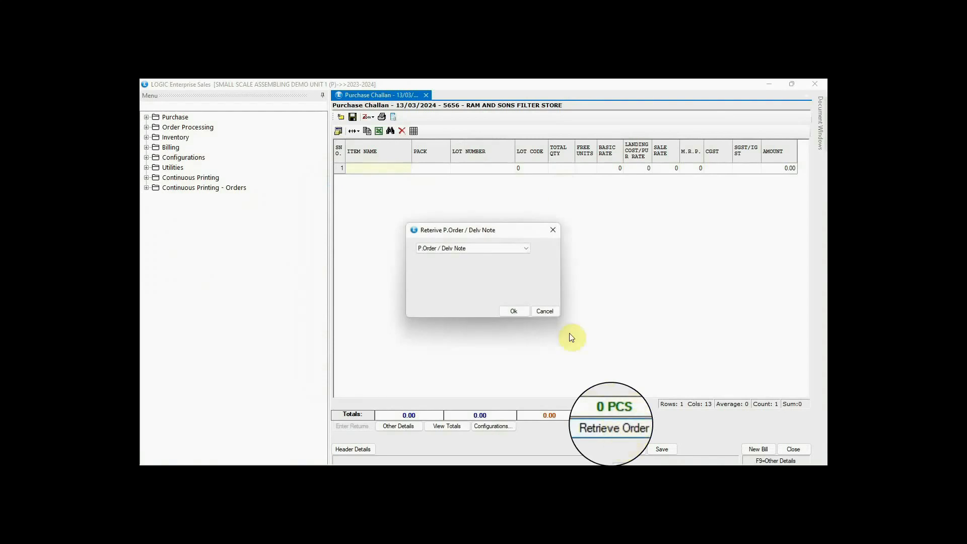
{"action": "left_click", "coordinate": [512, 310]}
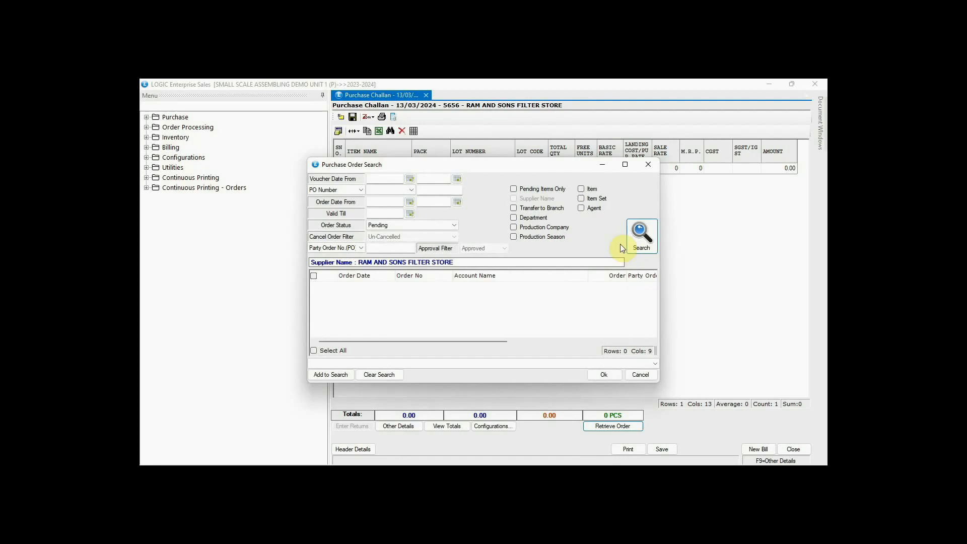
{"action": "left_click", "coordinate": [373, 248]}
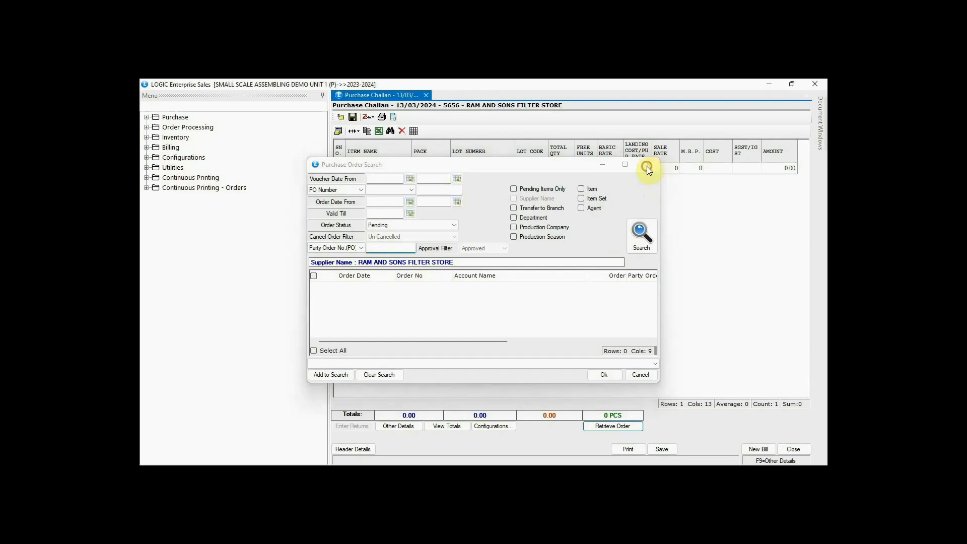
{"action": "left_click", "coordinate": [648, 165]}
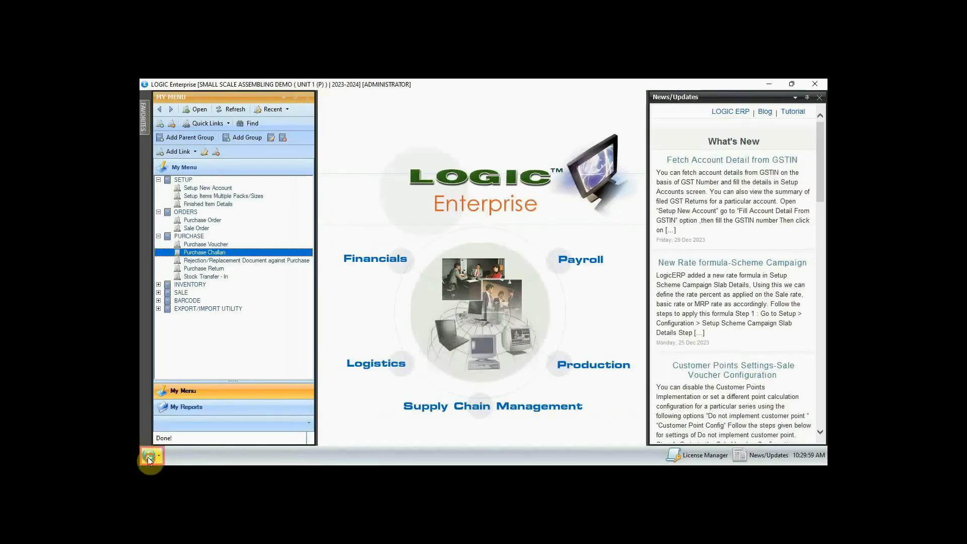
Open the user messages inbox and approve the new purchase order from UNIT 1 (P)
{"action": "left_click", "coordinate": [147, 455]}
{"action": "mouse_move", "coordinate": [212, 363]}
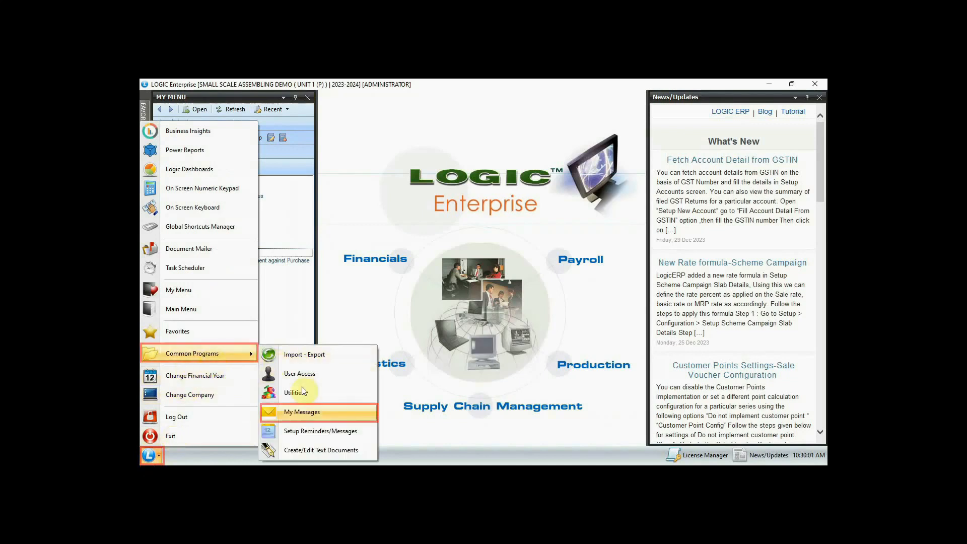
{"action": "left_click", "coordinate": [303, 413]}
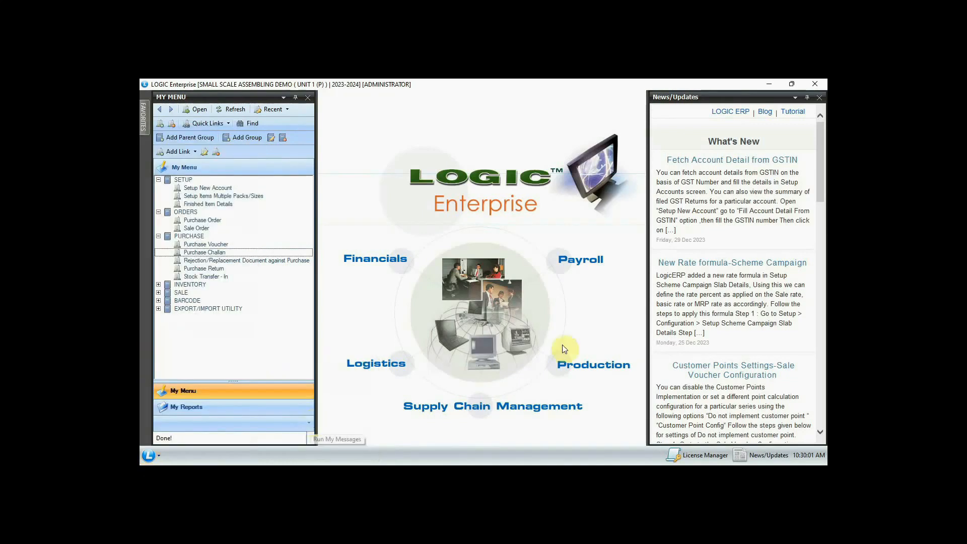
{"action": "left_click", "coordinate": [438, 163]}
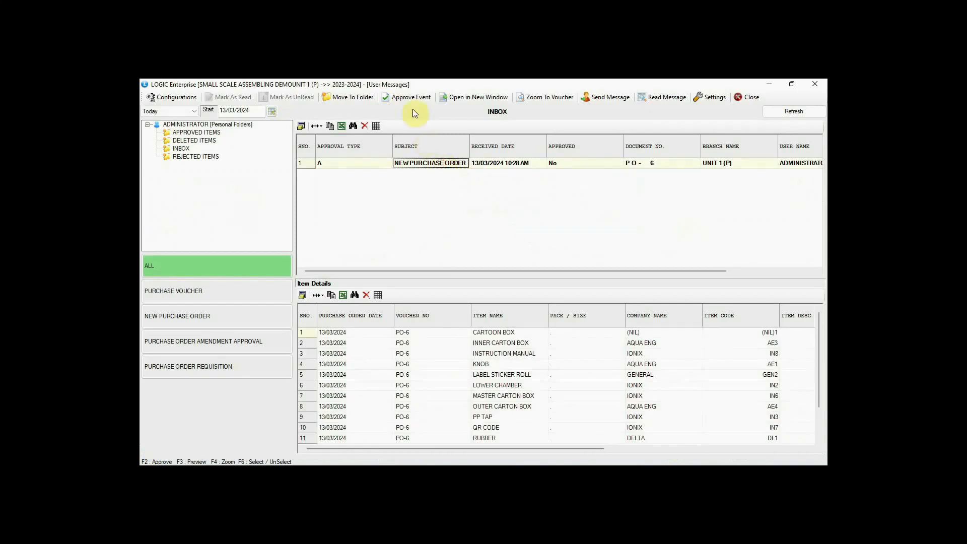
{"action": "left_click", "coordinate": [410, 97]}
{"action": "left_click", "coordinate": [509, 309]}
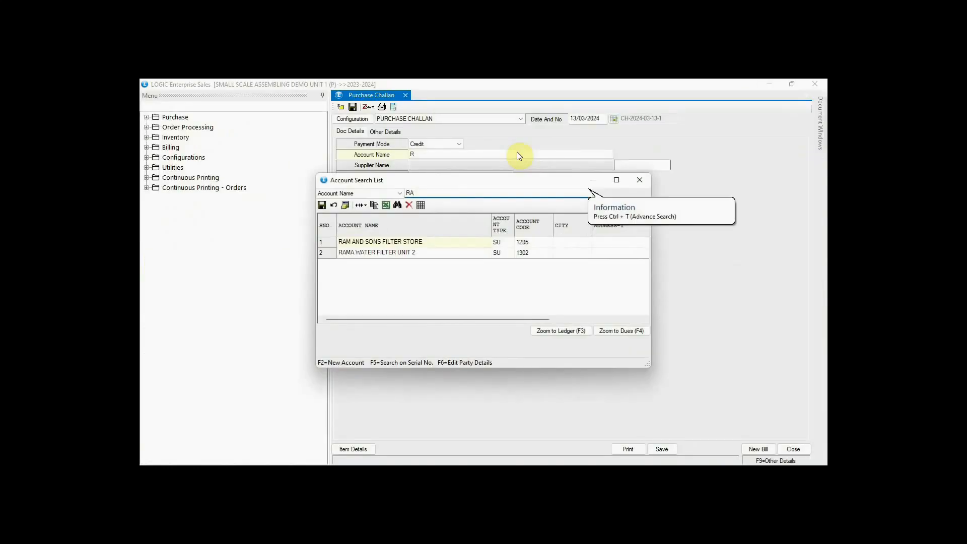
Select supplier RAM AND SONS FILTER STORE for the purchase challan and enter challan number 5566
{"action": "key", "text": "Return"}
{"action": "type", "text": "5566"}
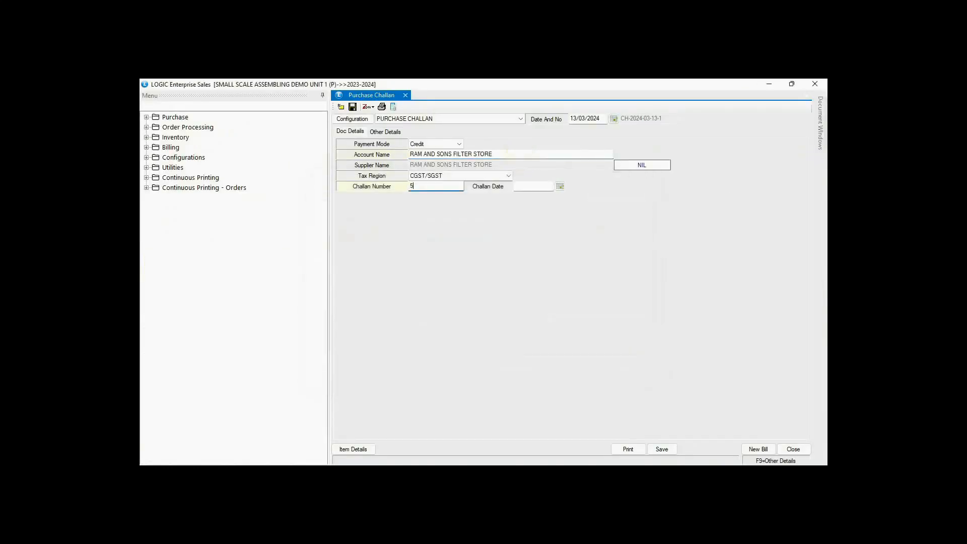
{"action": "key", "text": "Return"}
Retrieve all items of the supplier's pending, approved purchase order into the purchase challan
{"action": "left_click", "coordinate": [613, 427]}
{"action": "left_click", "coordinate": [510, 312]}
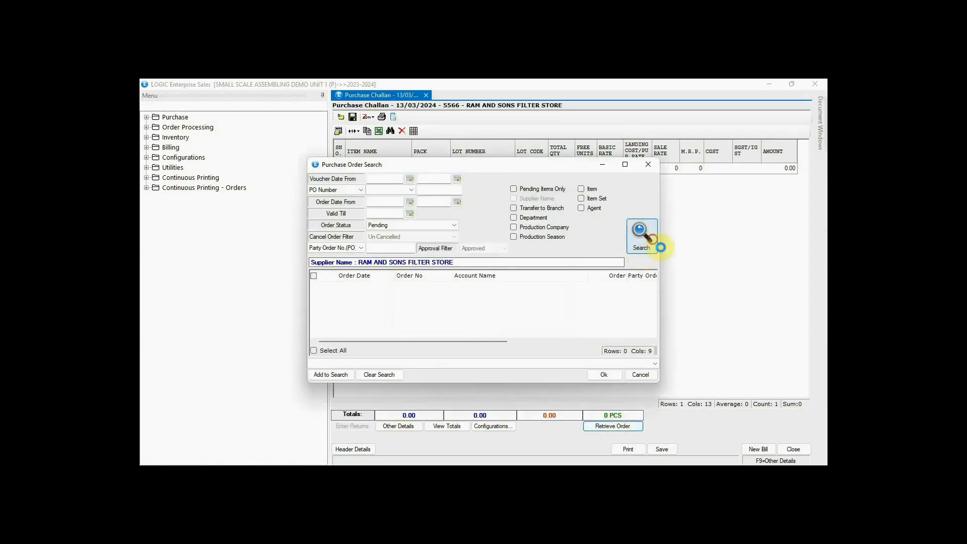
{"action": "left_click", "coordinate": [644, 237]}
{"action": "left_click", "coordinate": [314, 286]}
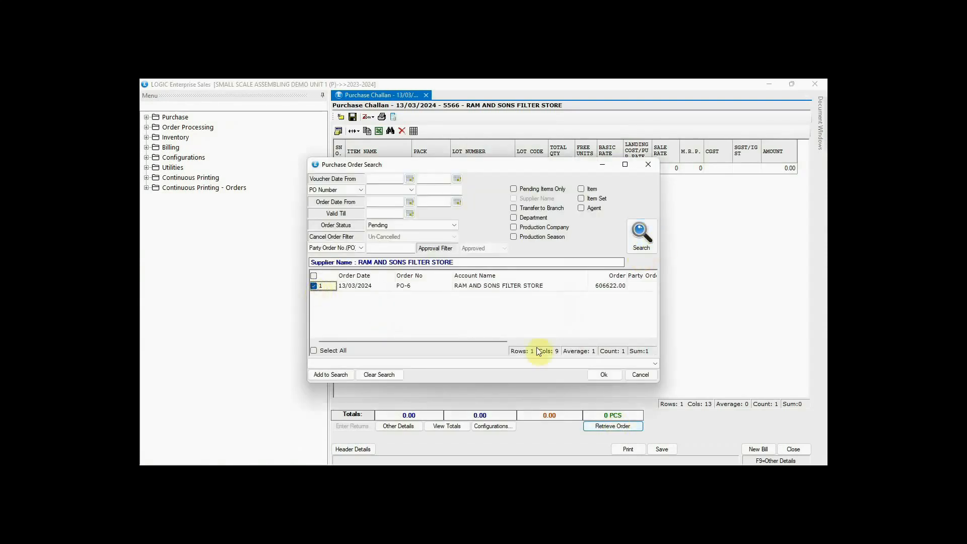
{"action": "left_click", "coordinate": [590, 373]}
{"action": "left_click", "coordinate": [146, 457]}
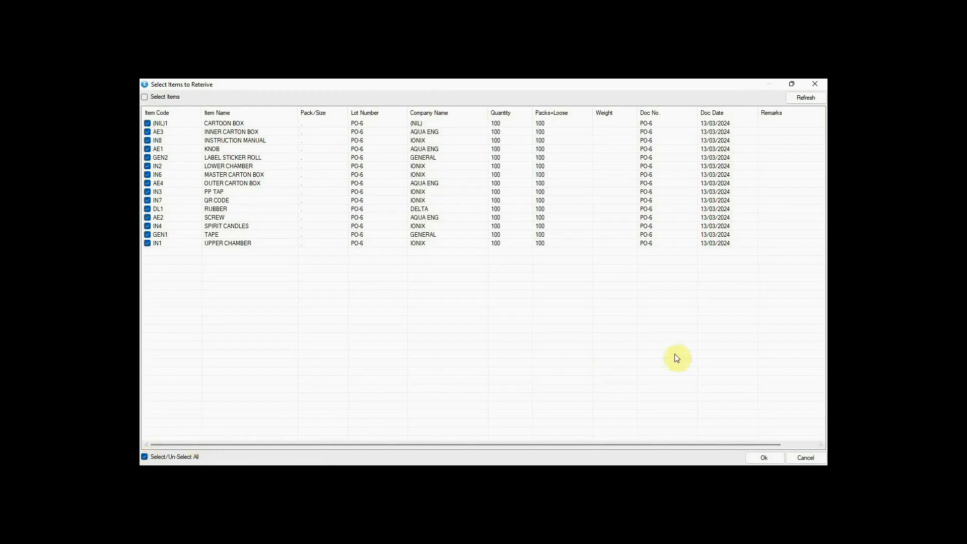
{"action": "left_click", "coordinate": [766, 458]}
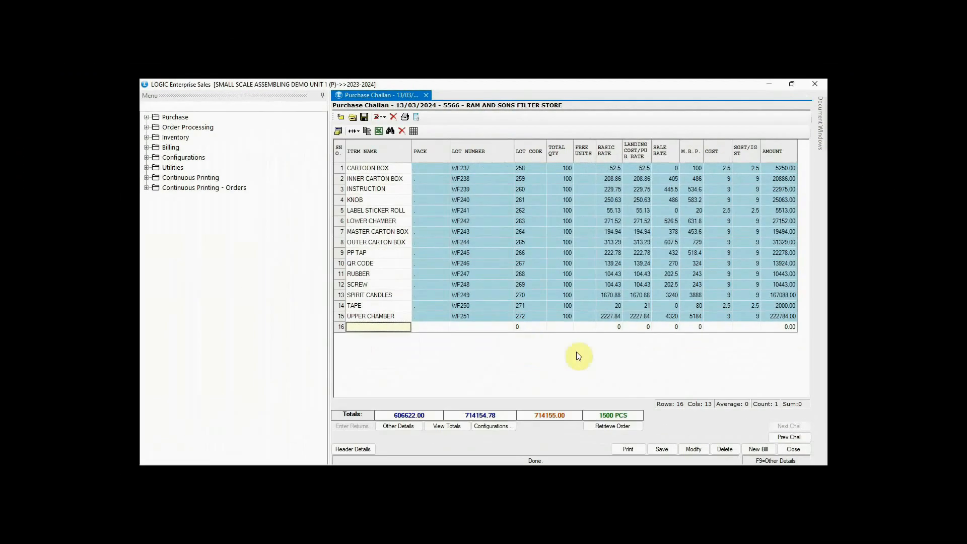
Preview the purchase challan printout and save the voucher with RAW MATERIAL GODOWN as the stock godown
{"action": "left_click", "coordinate": [629, 449]}
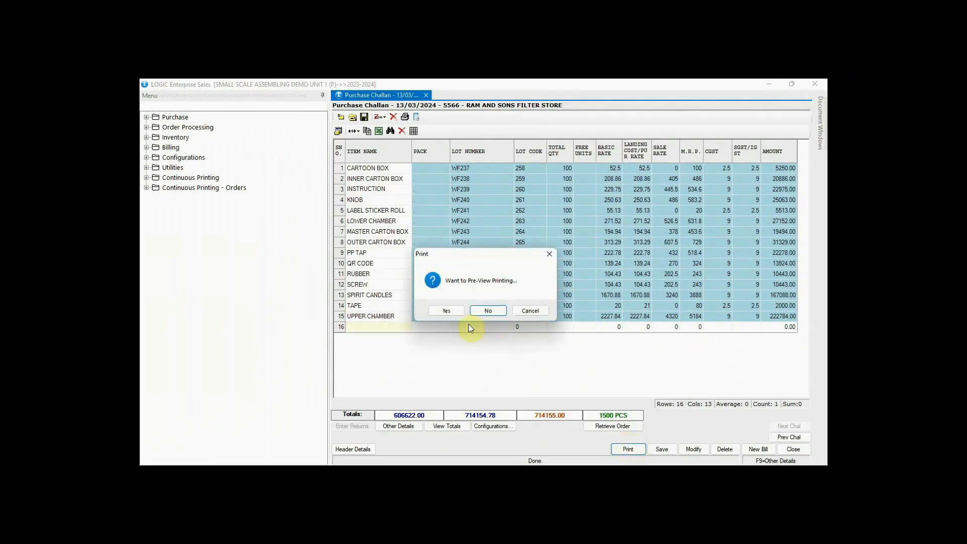
{"action": "left_click", "coordinate": [445, 314]}
{"action": "mouse_move", "coordinate": [823, 247]}
{"action": "left_mouse_down"}
{"action": "mouse_move", "coordinate": [828, 277]}
{"action": "mouse_move", "coordinate": [828, 256]}
{"action": "left_mouse_up"}
{"action": "left_click", "coordinate": [818, 85]}
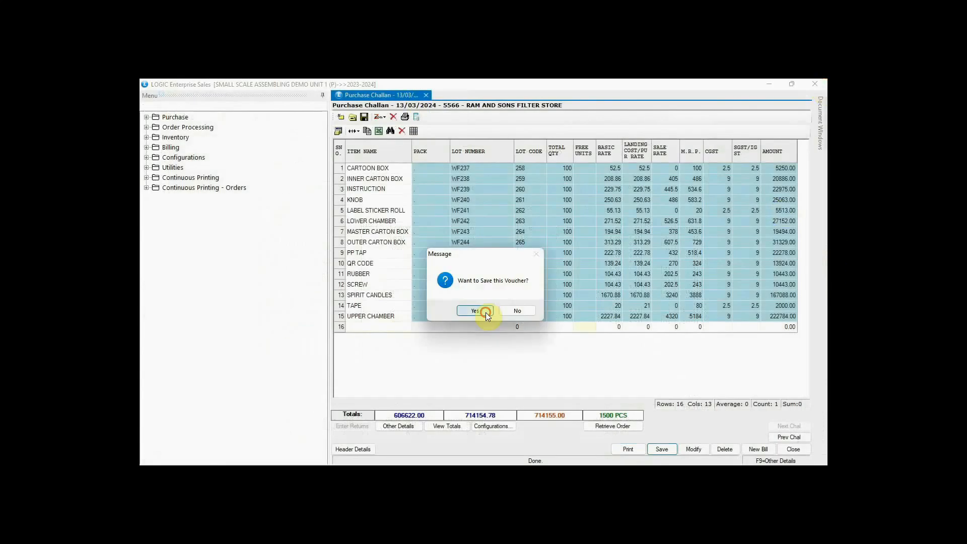
{"action": "left_click", "coordinate": [489, 316]}
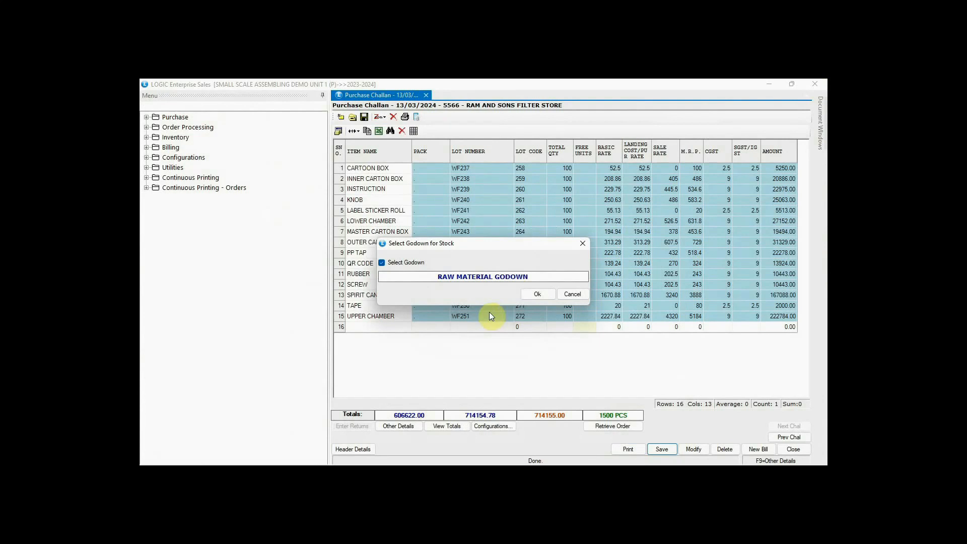
{"action": "left_click", "coordinate": [538, 294]}
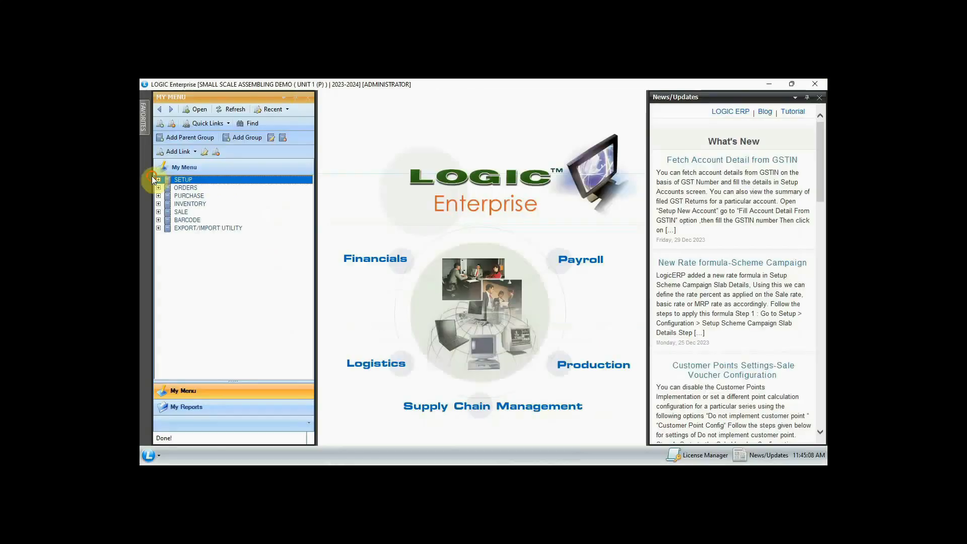
Open the Q.C. parameter setup for purchases and save a parameter group named QUALITY CHECK
{"action": "left_click", "coordinate": [159, 180]}
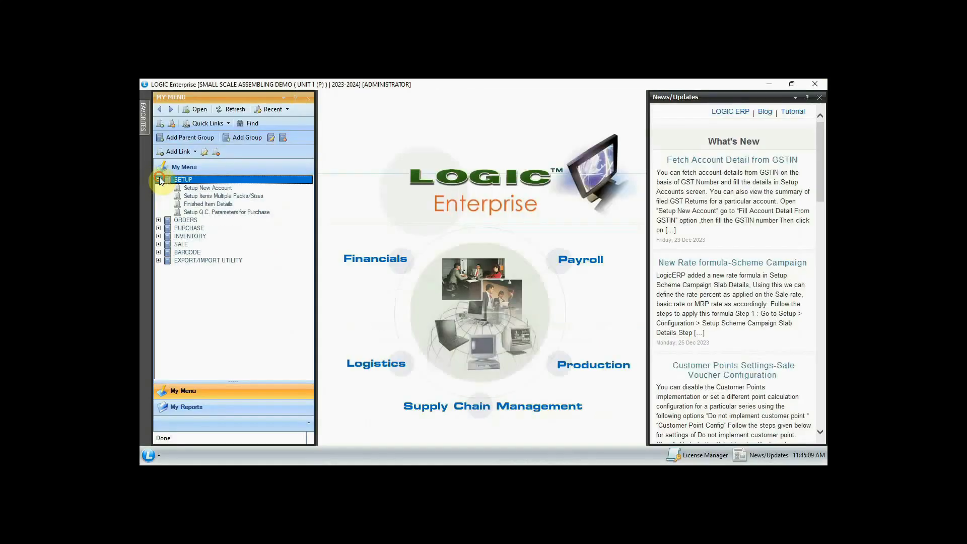
{"action": "left_click", "coordinate": [208, 212]}
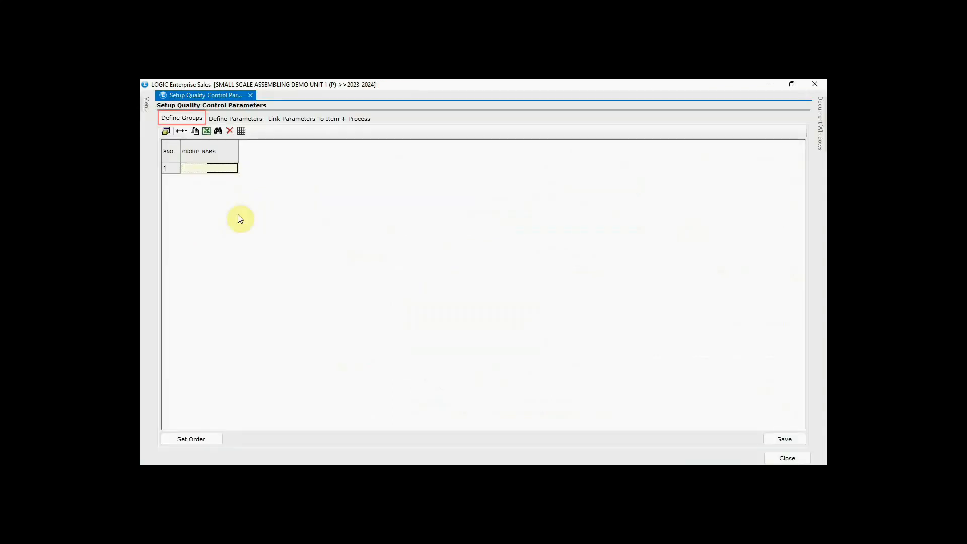
{"action": "type", "text": "QUALITY CHECK"}
{"action": "key", "text": "Return"}
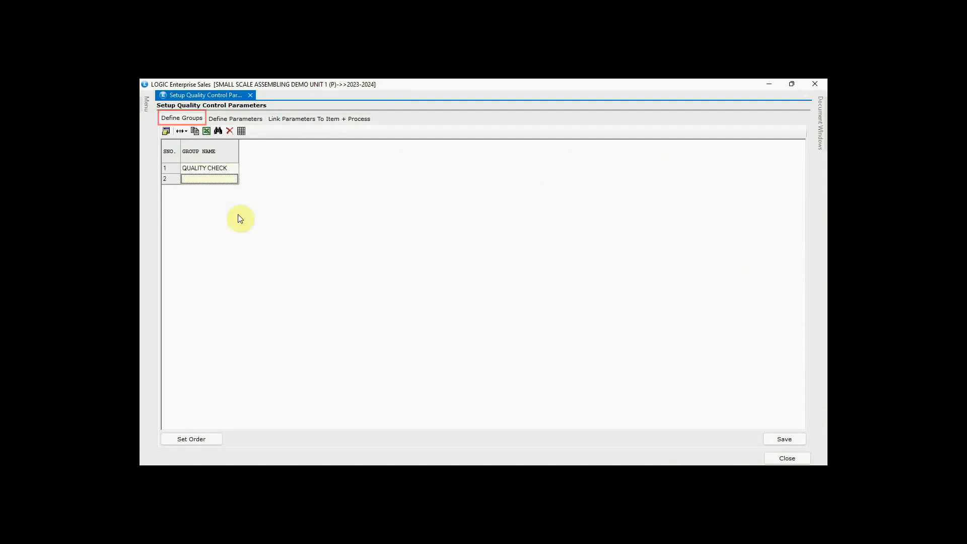
{"action": "left_click", "coordinate": [783, 440]}
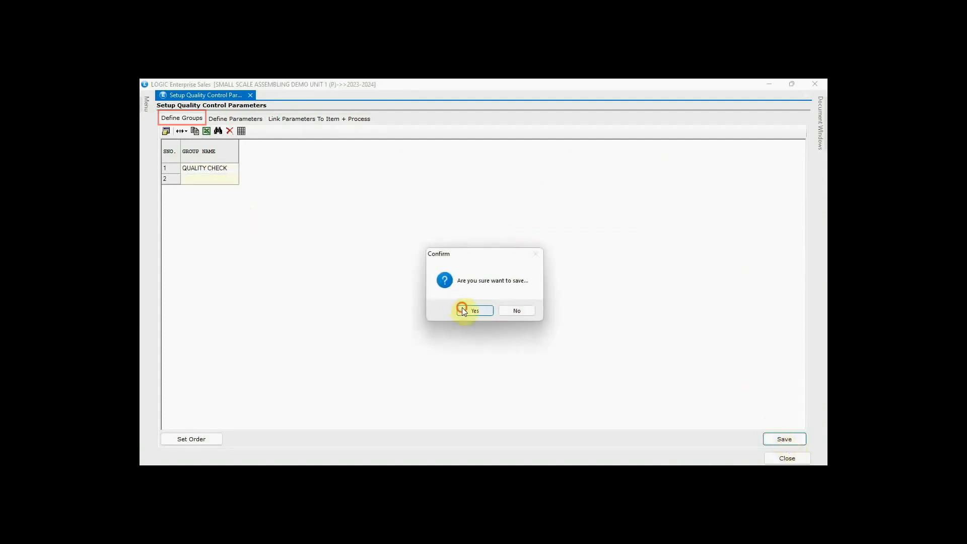
{"action": "left_click", "coordinate": [462, 308]}
{"action": "left_click", "coordinate": [506, 311]}
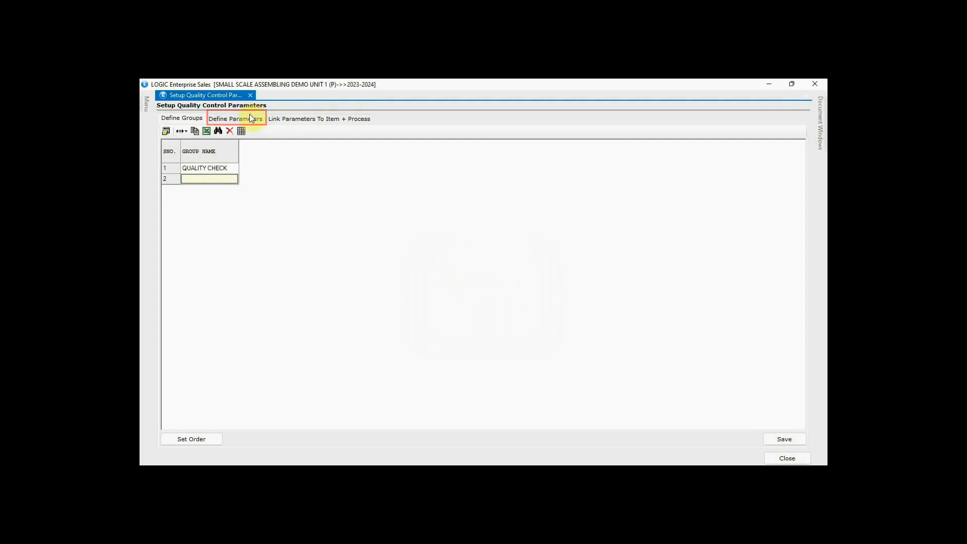
Define the parameter BREAKAGE/SCRAP with type DropDownList in the QUALITY CHECK group
{"action": "left_click", "coordinate": [251, 118]}
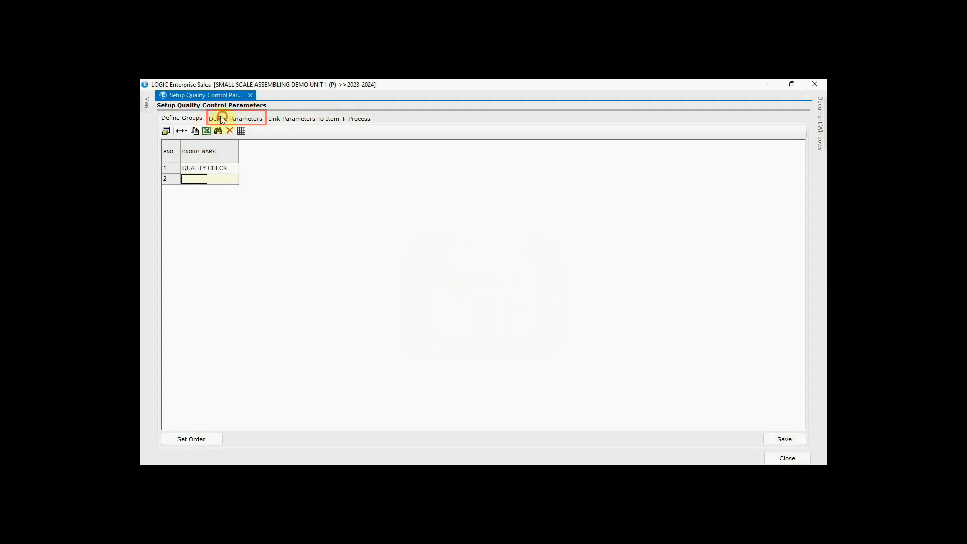
{"action": "left_click", "coordinate": [357, 168]}
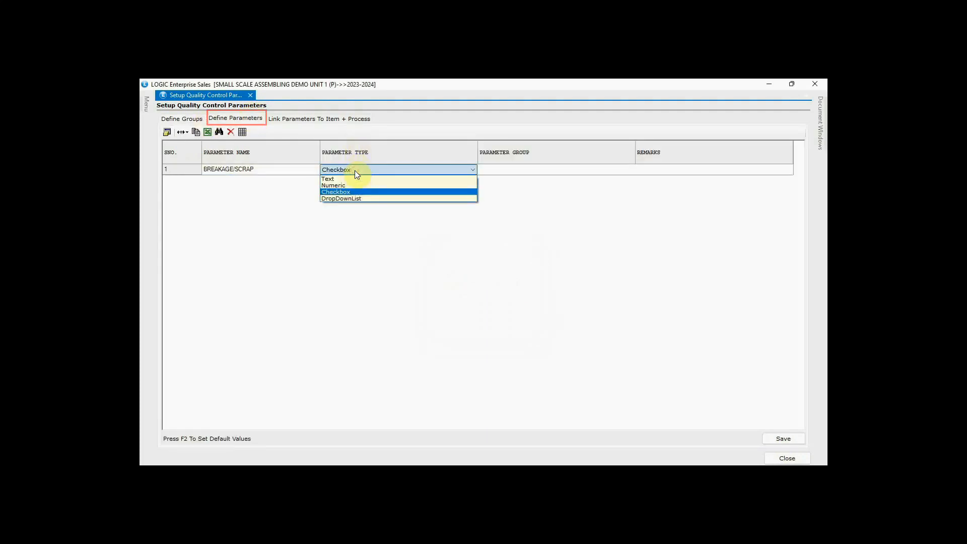
{"action": "left_click", "coordinate": [353, 194]}
{"action": "key", "text": "Return"}
{"action": "key", "text": "Down"}
{"action": "key", "text": "Return"}
{"action": "key", "text": "Return"}
Define the parameter FINISHING OF PRODUCT with type CheckBox in the QUALITY CHECK group
{"action": "type", "text": "FINISHING OF PRODUCT"}
{"action": "key", "text": "Return"}
{"action": "key", "text": "Down"}
{"action": "key", "text": "Down"}
{"action": "left_click", "coordinate": [371, 182]}
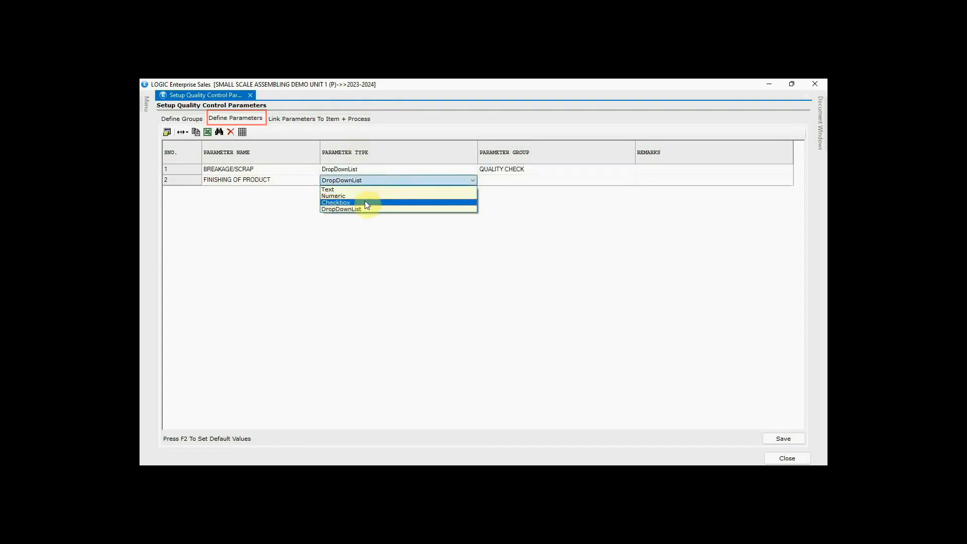
{"action": "left_click", "coordinate": [365, 206]}
{"action": "key", "text": "Down"}
{"action": "key", "text": "Return"}
{"action": "key", "text": "Return"}
Define the parameter FITTING OF PRODUCT with type CheckBox in the QUALITY CHECK group
{"action": "type", "text": "FITTING OF PRODUCT"}
{"action": "key", "text": "Return"}
{"action": "key", "text": "Down"}
{"action": "key", "text": "Down"}
{"action": "key", "text": "Return"}
{"action": "key", "text": "Down"}
{"action": "key", "text": "Return"}
{"action": "key", "text": "Return"}
Define the parameter QUANTITY with type Numeric in the QUALITY CHECK group and save the parameter list
{"action": "type", "text": "QUANTITY"}
{"action": "key", "text": "Return"}
{"action": "left_click", "coordinate": [365, 204]}
{"action": "left_click", "coordinate": [363, 218]}
{"action": "key", "text": "Return"}
{"action": "key", "text": "Return"}
{"action": "left_click", "coordinate": [402, 206]}
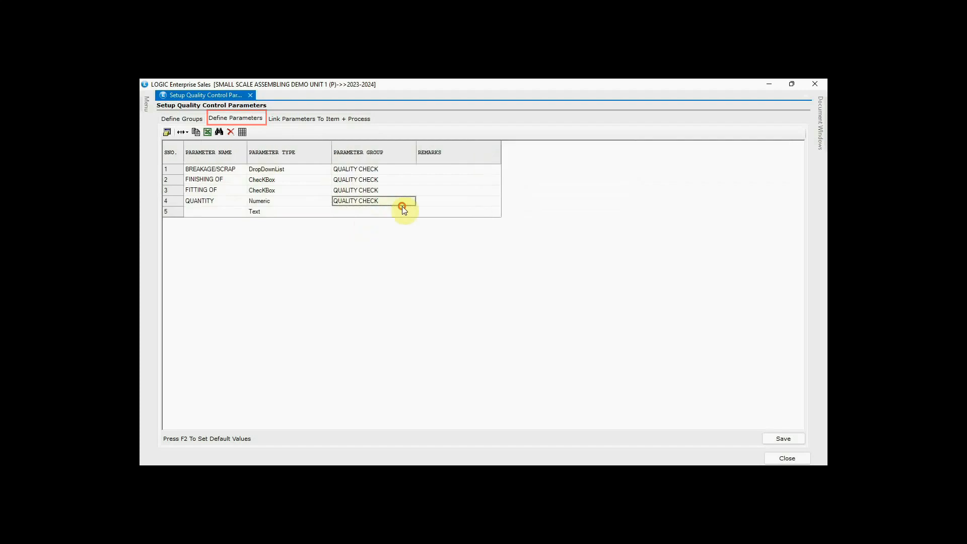
{"action": "left_click", "coordinate": [781, 437]}
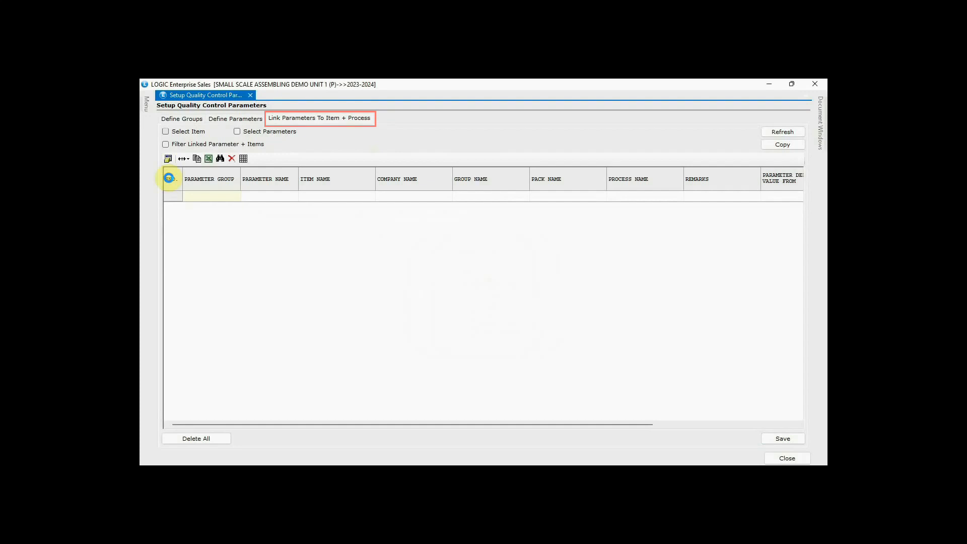
Link all four quality check parameters to INNER CARTON BOX and LOWER CHAMBER, save the links and close the setup
{"action": "left_click", "coordinate": [368, 276]}
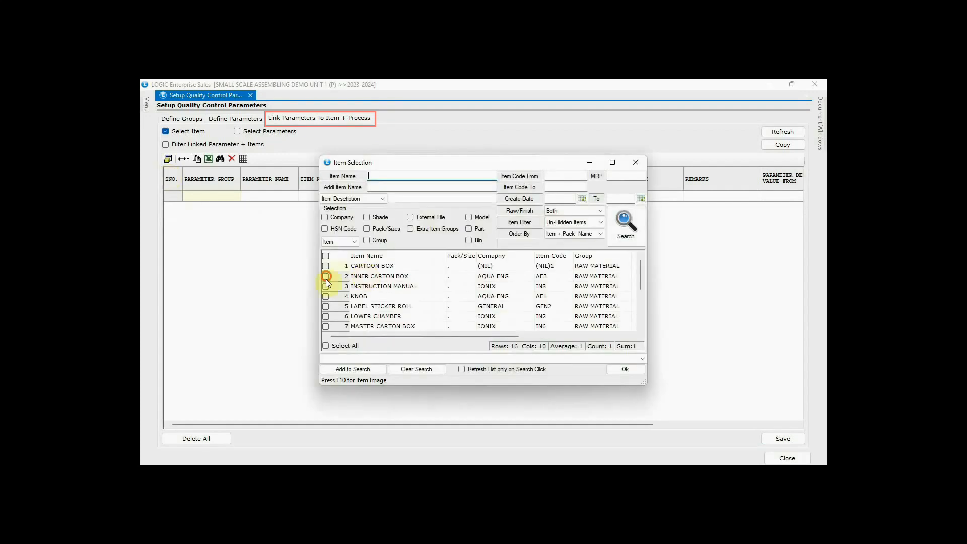
{"action": "left_click", "coordinate": [326, 318]}
{"action": "left_click", "coordinate": [626, 369]}
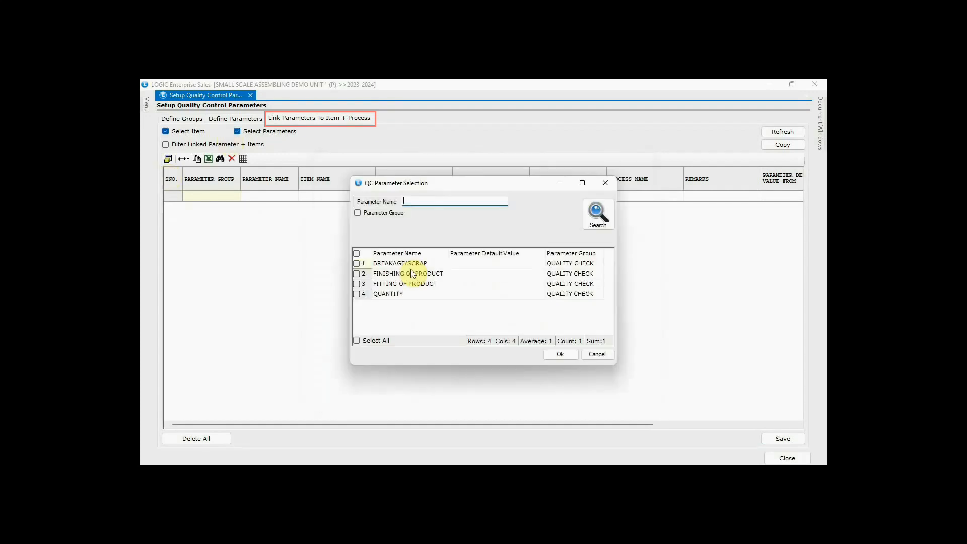
{"action": "left_click", "coordinate": [358, 342]}
{"action": "left_click", "coordinate": [561, 354]}
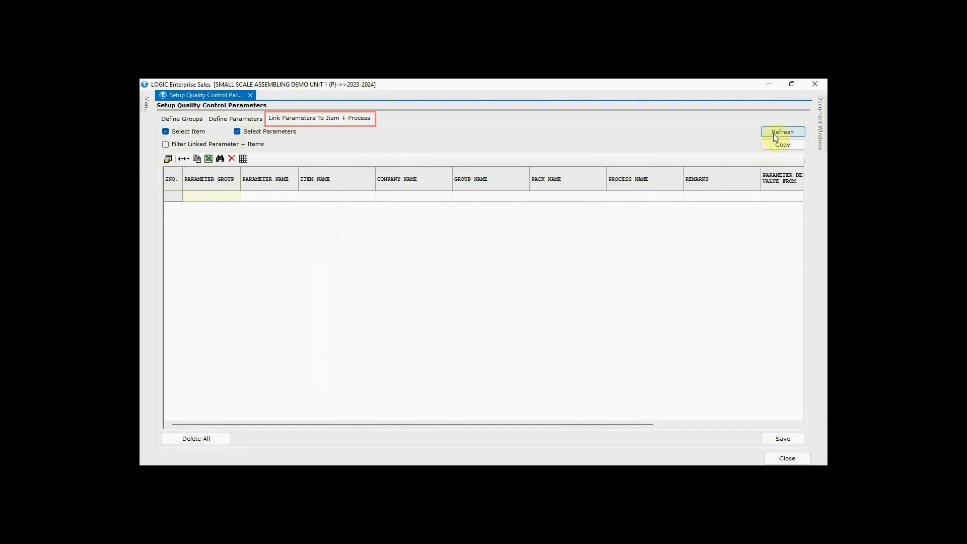
{"action": "left_click", "coordinate": [776, 135]}
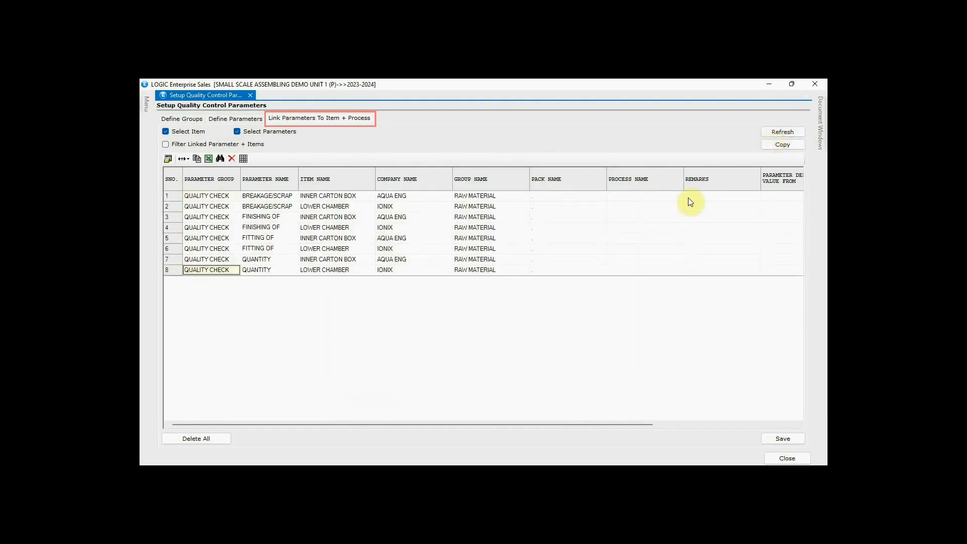
{"action": "mouse_move", "coordinate": [522, 425]}
{"action": "left_mouse_down"}
{"action": "mouse_move", "coordinate": [654, 431]}
{"action": "mouse_move", "coordinate": [534, 424]}
{"action": "left_mouse_up"}
{"action": "left_click", "coordinate": [784, 439]}
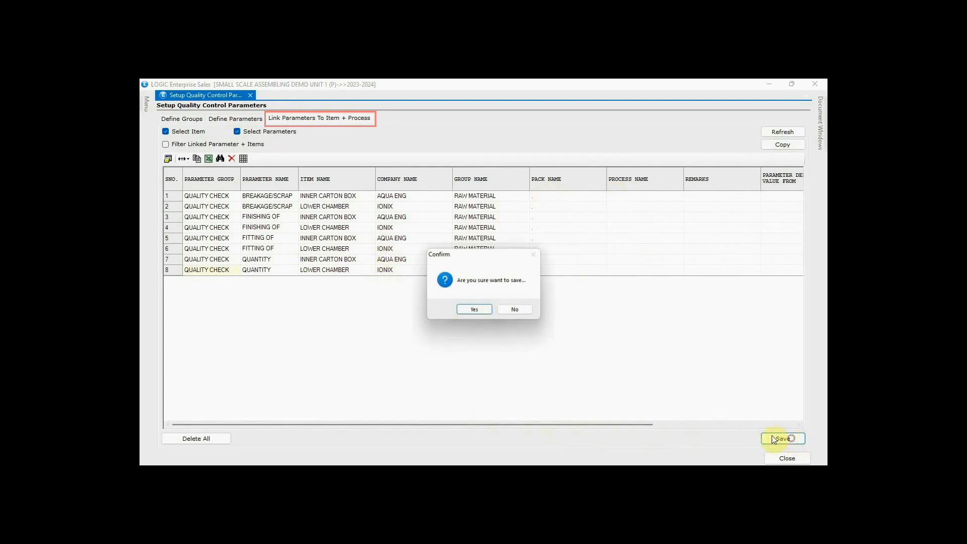
{"action": "left_click", "coordinate": [472, 309]}
{"action": "left_click", "coordinate": [506, 310]}
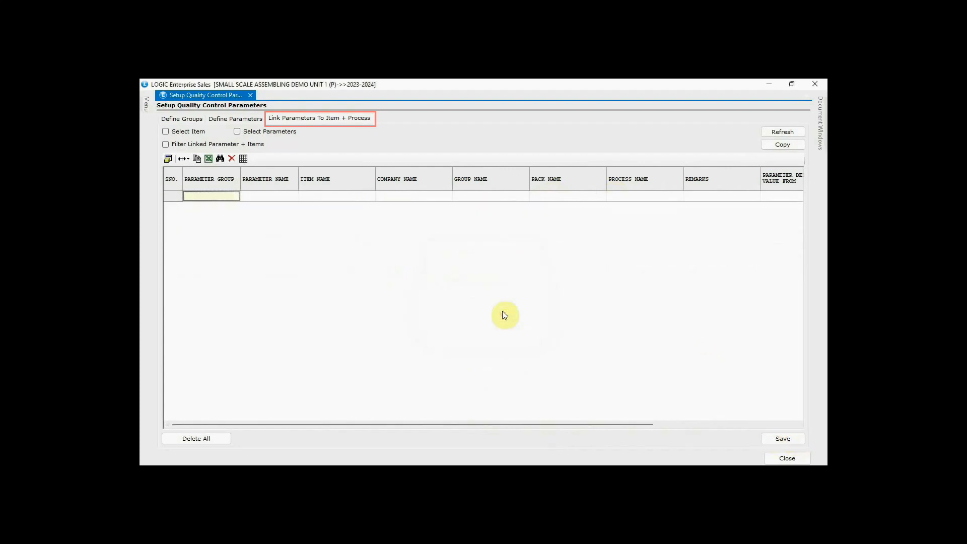
{"action": "left_click", "coordinate": [250, 95]}
Start a QC document of type Purchase Challan and load the RAM AND SONS FILTER STORE challan PCR-15 into it
{"action": "left_click", "coordinate": [231, 285]}
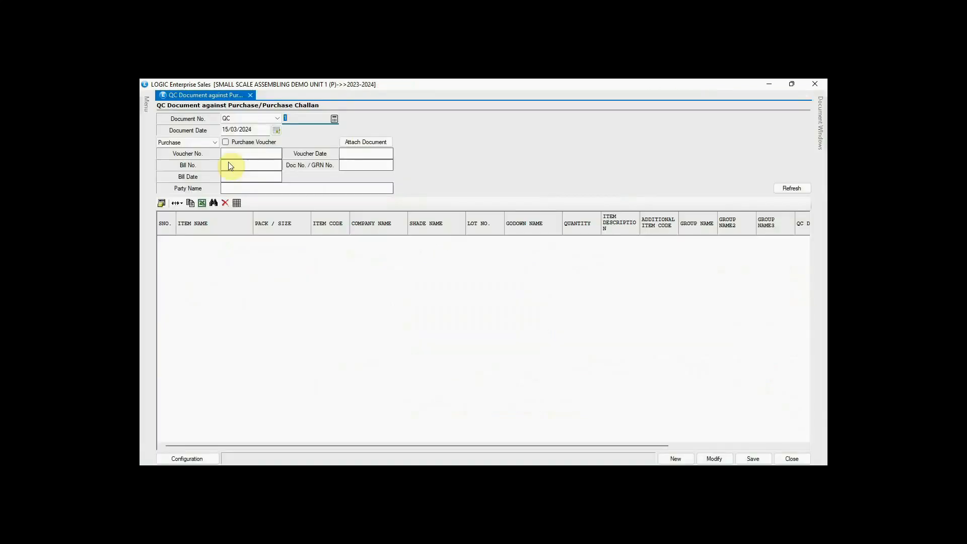
{"action": "left_click", "coordinate": [201, 142]}
{"action": "left_click", "coordinate": [200, 156]}
{"action": "left_click", "coordinate": [226, 142]}
{"action": "left_click", "coordinate": [345, 267]}
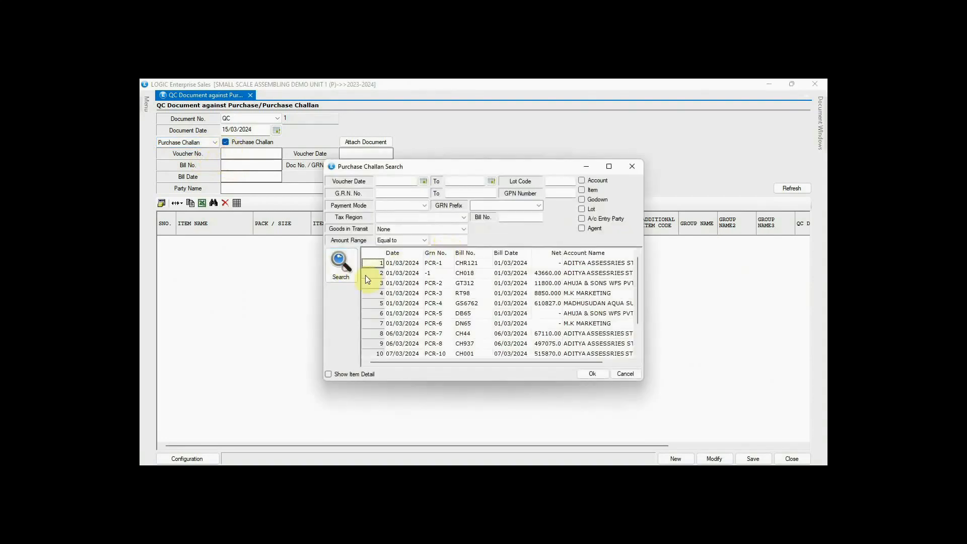
{"action": "left_click_drag", "start_coordinate": [639, 304], "coordinate": [640, 354]}
{"action": "left_click", "coordinate": [588, 353]}
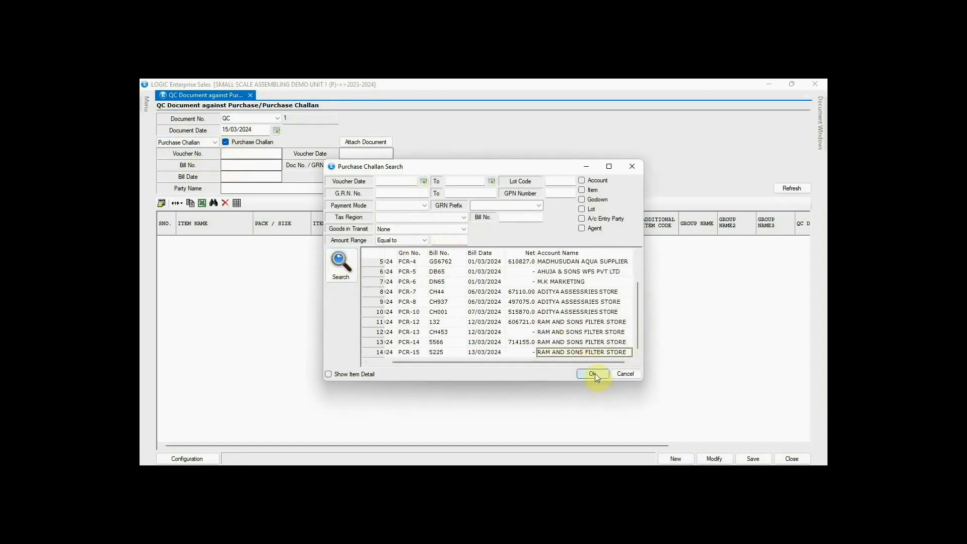
{"action": "left_click", "coordinate": [594, 374]}
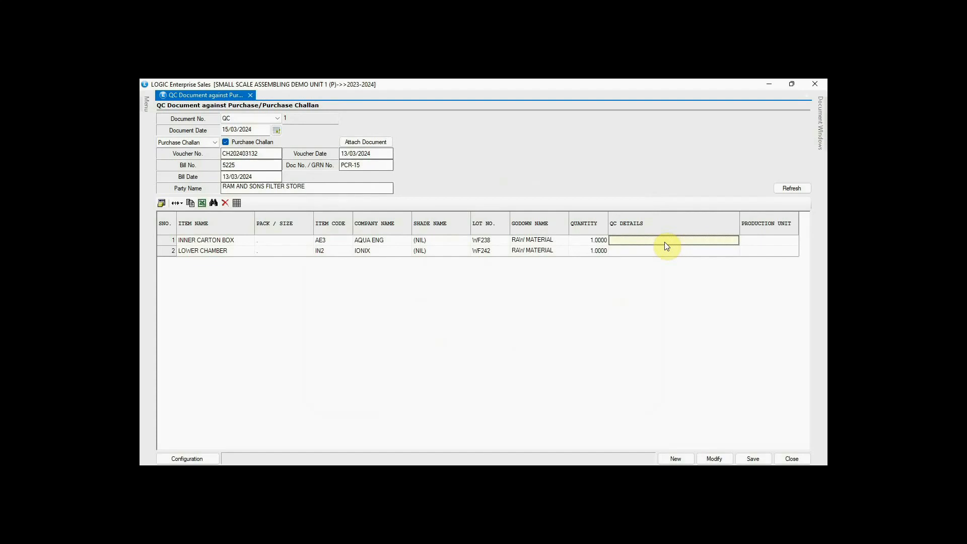
Enter the QC actual values for INNER CARTON BOX: NO for BREAKAGE/SCRAP and YES for finishing, fitting and quantity
{"action": "double_click", "coordinate": [667, 245]}
{"action": "type", "text": "NO"}
{"action": "key", "text": "Return"}
{"action": "key", "text": "Return"}
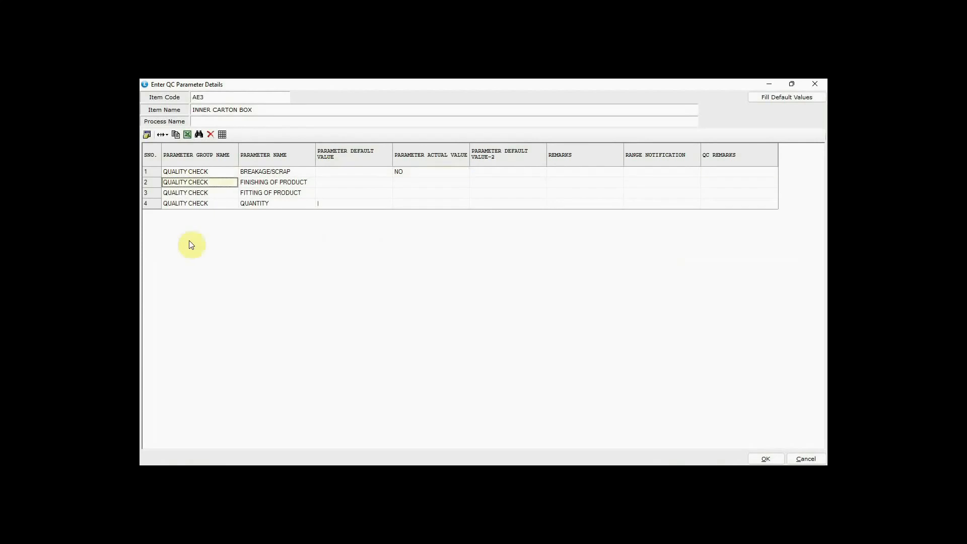
{"action": "type", "text": "YES"}
{"action": "key", "text": "Down"}
{"action": "type", "text": "YES"}
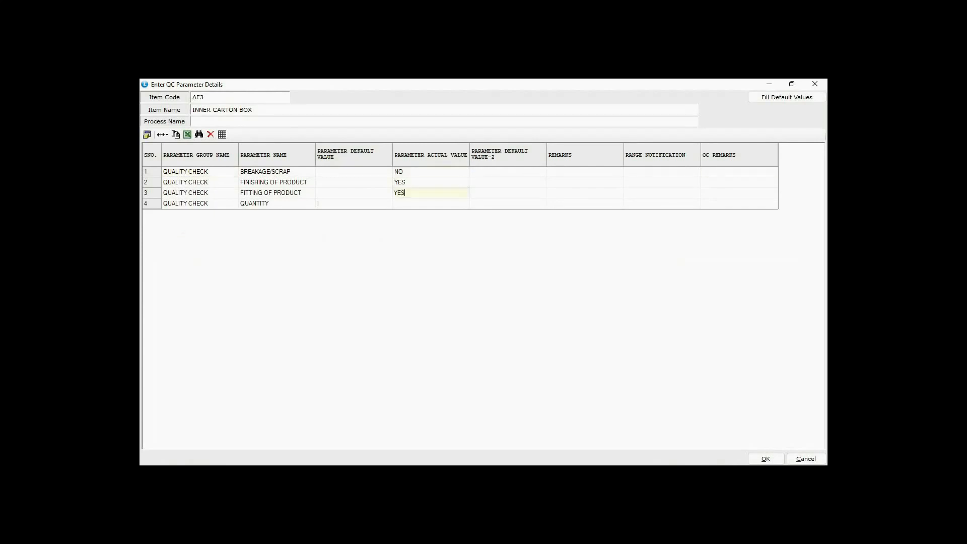
{"action": "key", "text": "Down"}
{"action": "type", "text": "YES"}
{"action": "key", "text": "Return"}
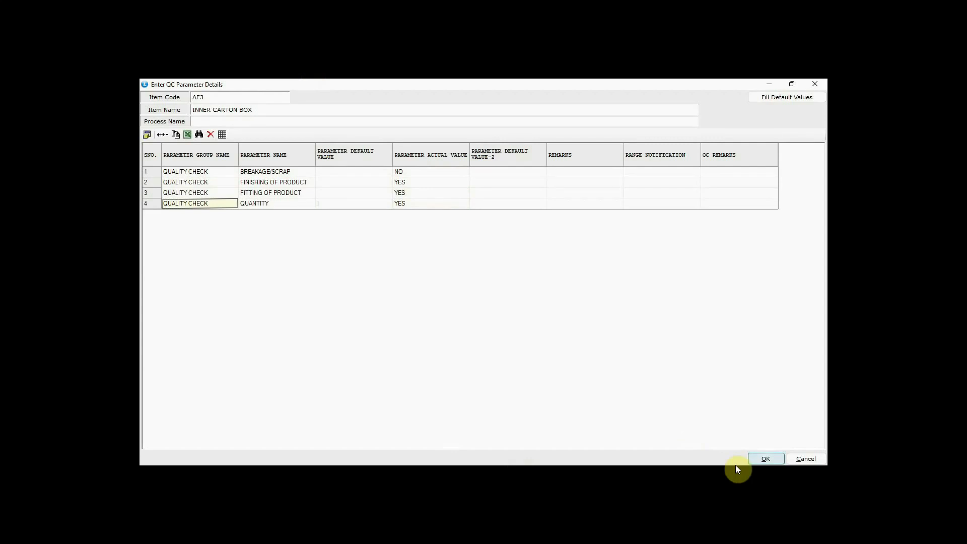
{"action": "left_click", "coordinate": [771, 459]}
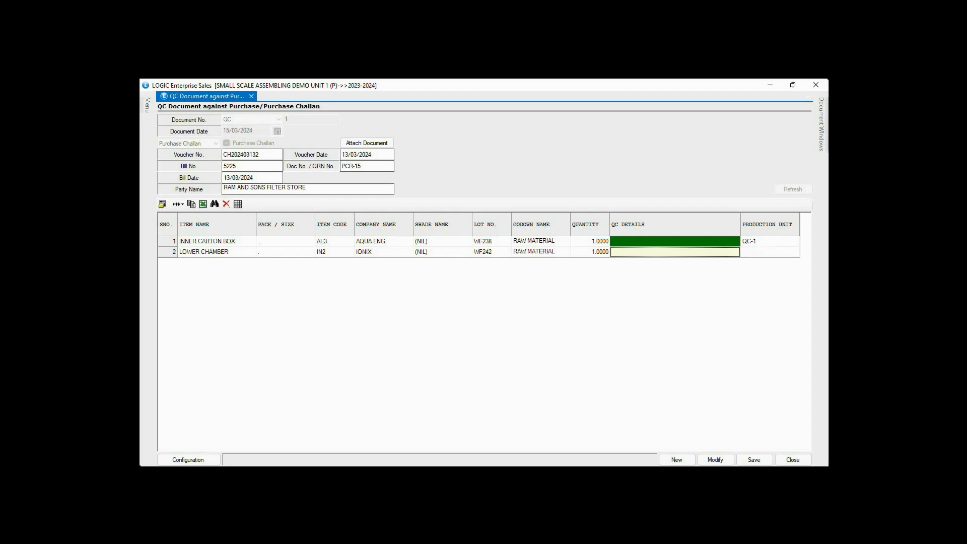
Enter the QC actual values for LOWER CHAMBER: NO for finishing, YES for breakage/scrap, fitting and quantity, and save the QC document
{"action": "key", "text": "Return"}
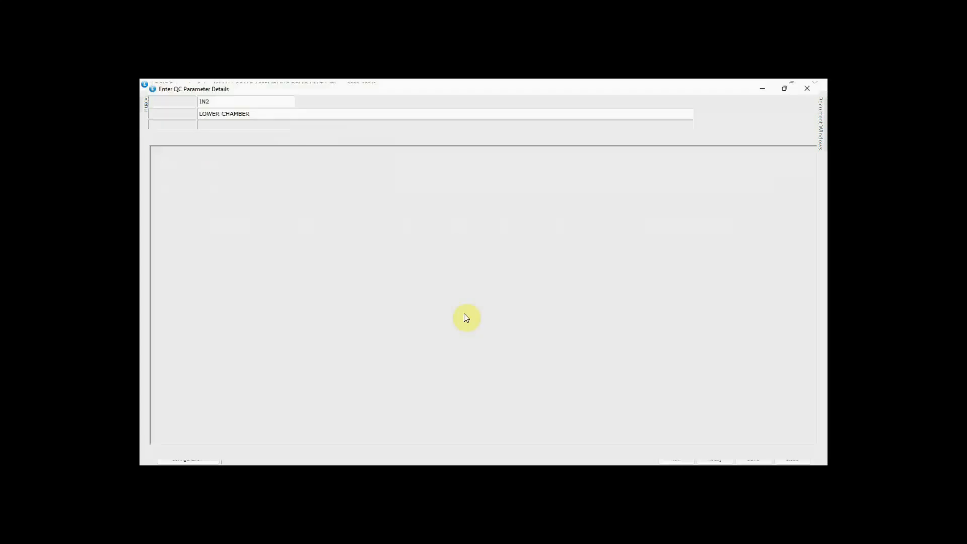
{"action": "type", "text": "YES"}
{"action": "key", "text": "Return"}
{"action": "type", "text": "NO"}
{"action": "key", "text": "Return"}
{"action": "type", "text": "YES"}
{"action": "key", "text": "Return"}
{"action": "type", "text": "YES"}
{"action": "key", "text": "Return"}
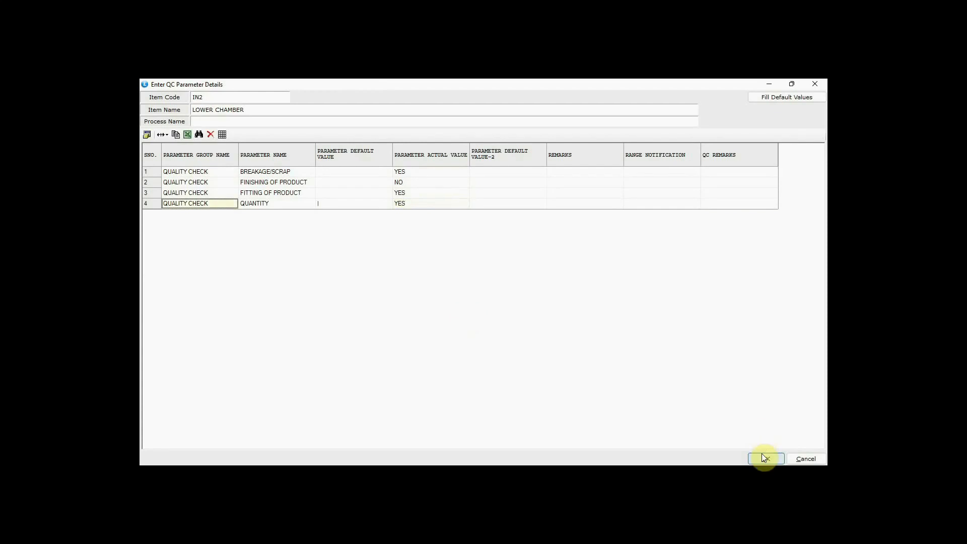
{"action": "left_click", "coordinate": [765, 456]}
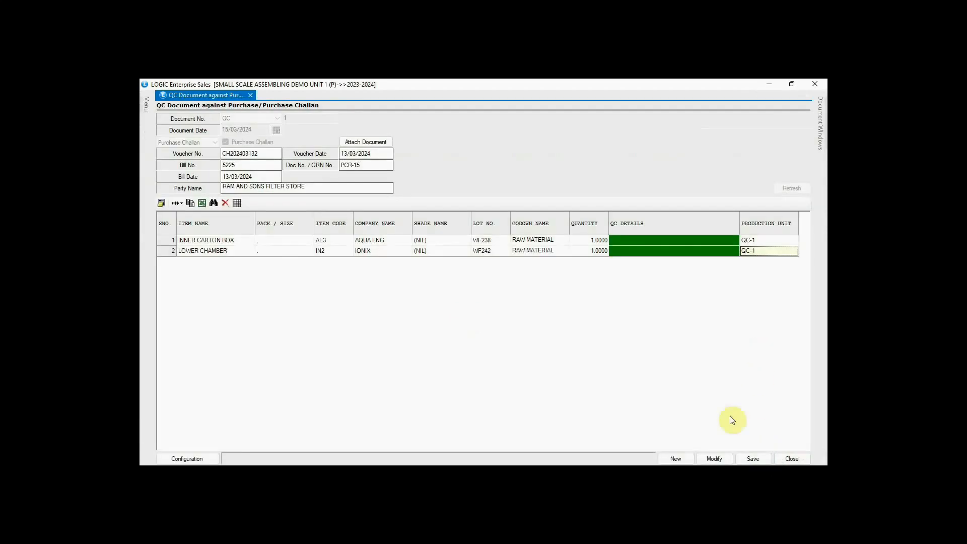
{"action": "left_click", "coordinate": [753, 459]}
{"action": "left_click", "coordinate": [498, 311]}
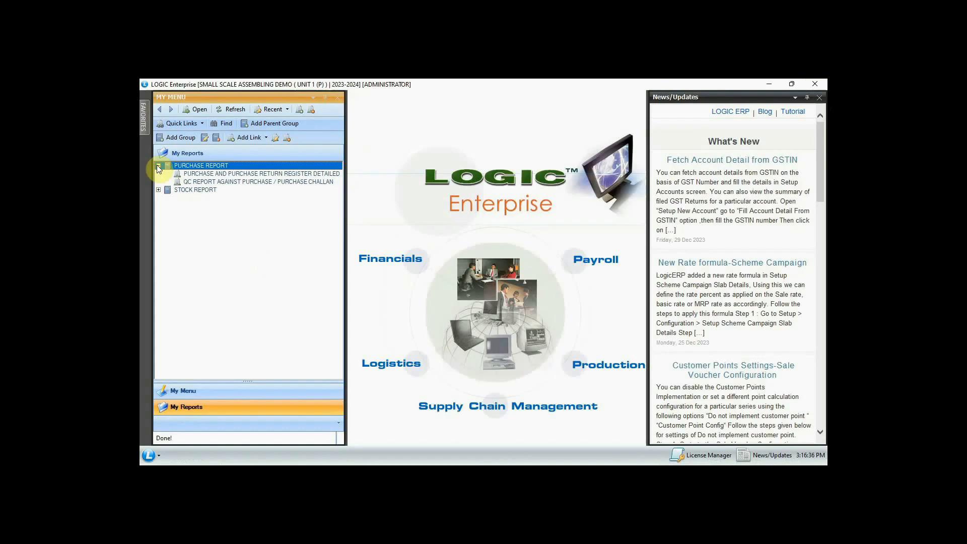
Open the QC report against purchase/purchase challan and review the parameter values recorded for both items
{"action": "left_click", "coordinate": [224, 182]}
{"action": "double_click", "coordinate": [222, 182]}
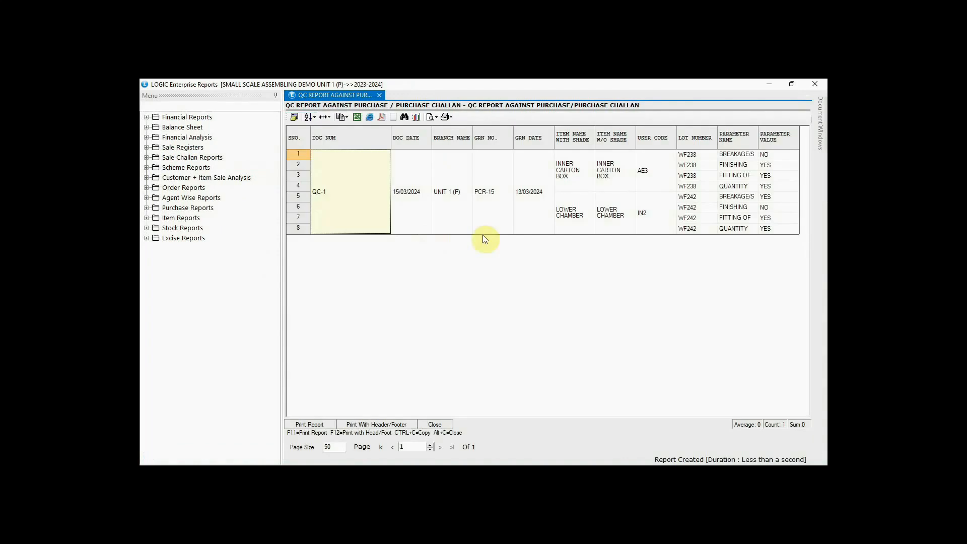
{"action": "left_click", "coordinate": [617, 186]}
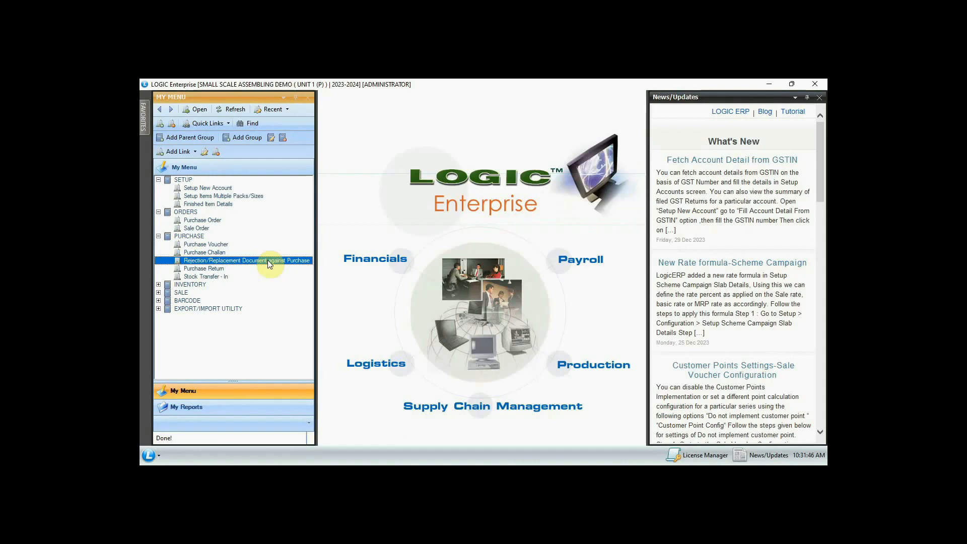
Start a rejection/replacement document against purchase and load the purchase challan's items into it
{"action": "double_click", "coordinate": [267, 260]}
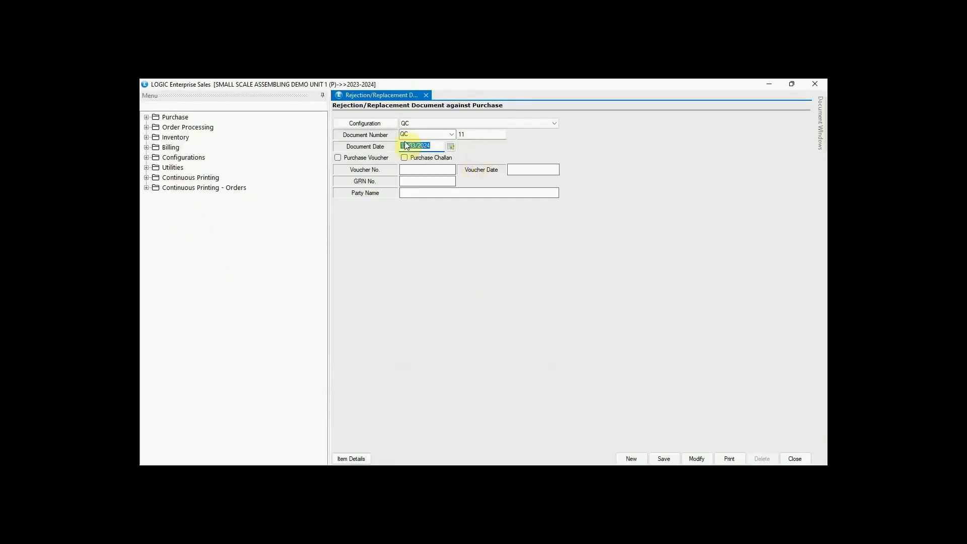
{"action": "left_click", "coordinate": [404, 157]}
{"action": "left_click", "coordinate": [339, 256]}
{"action": "left_click", "coordinate": [566, 355]}
{"action": "left_click", "coordinate": [597, 374]}
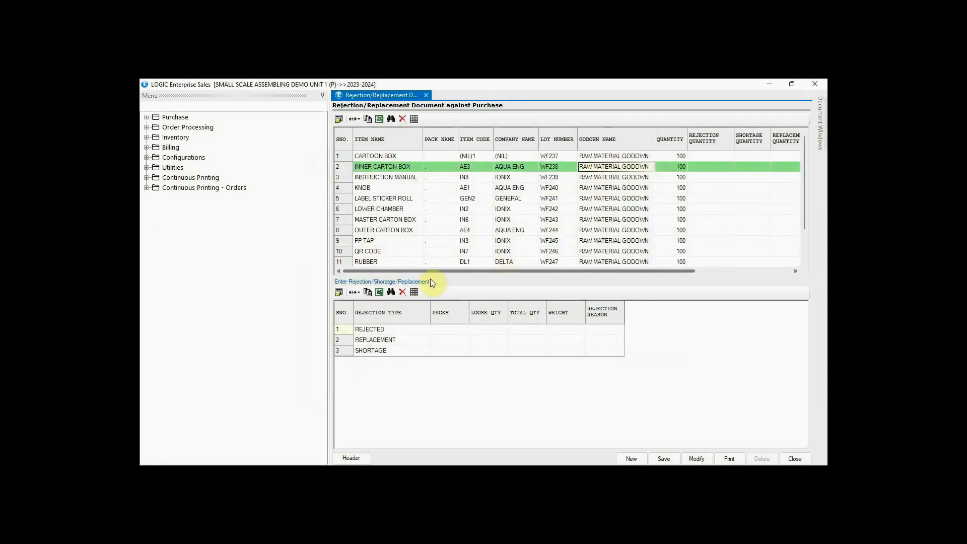
Enter a rejected total quantity of 1 for both INNER CARTON BOX and LOWER CHAMBER and save the rejection document
{"action": "left_click", "coordinate": [500, 189]}
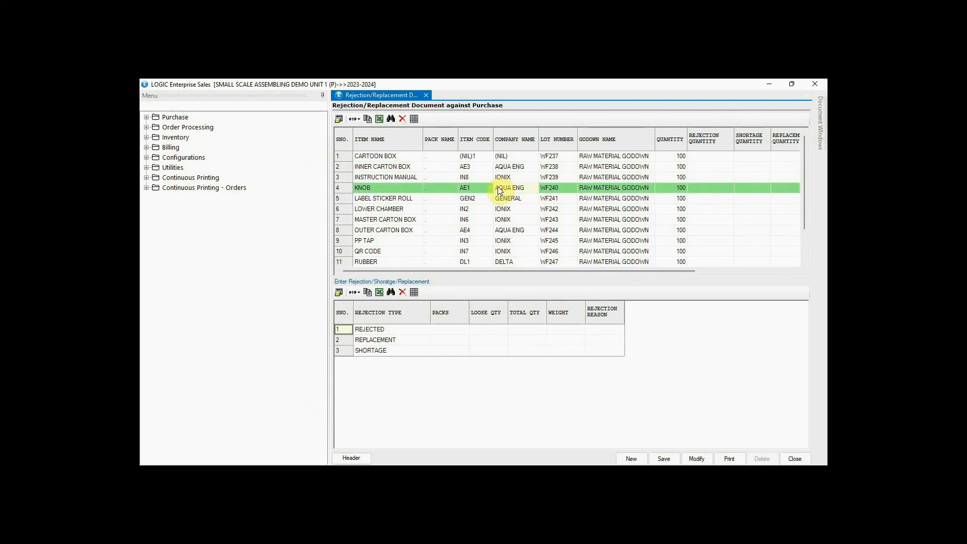
{"action": "left_click", "coordinate": [479, 166]}
{"action": "left_click", "coordinate": [530, 329]}
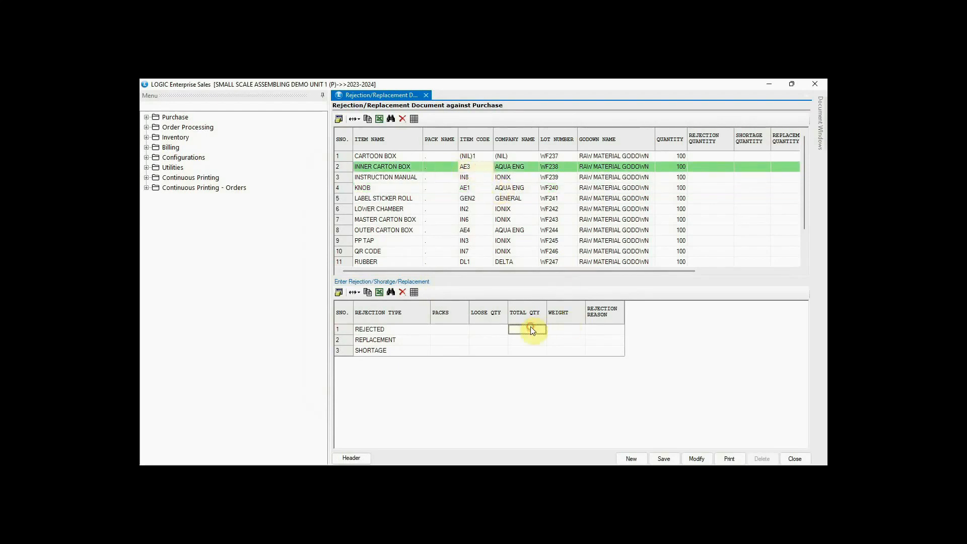
{"action": "type", "text": "1"}
{"action": "key", "text": "Return"}
{"action": "left_click", "coordinate": [497, 213]}
{"action": "left_click", "coordinate": [524, 329]}
{"action": "type", "text": "1"}
{"action": "key", "text": "Return"}
{"action": "left_click", "coordinate": [664, 458]}
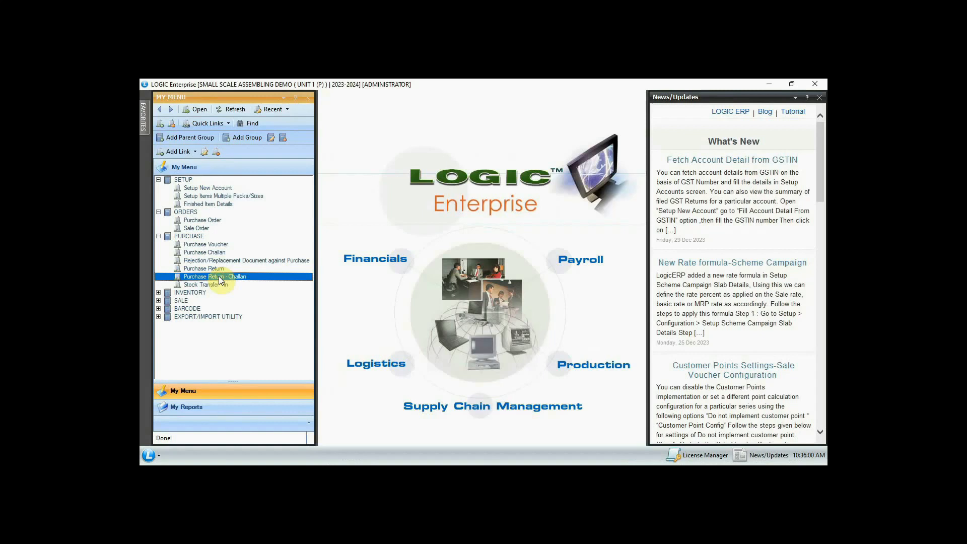
Start a purchase return challan for RAM AND SONS FILTER STORE with bill number 5225 and go to its item details
{"action": "double_click", "coordinate": [220, 280]}
{"action": "left_click", "coordinate": [502, 158]}
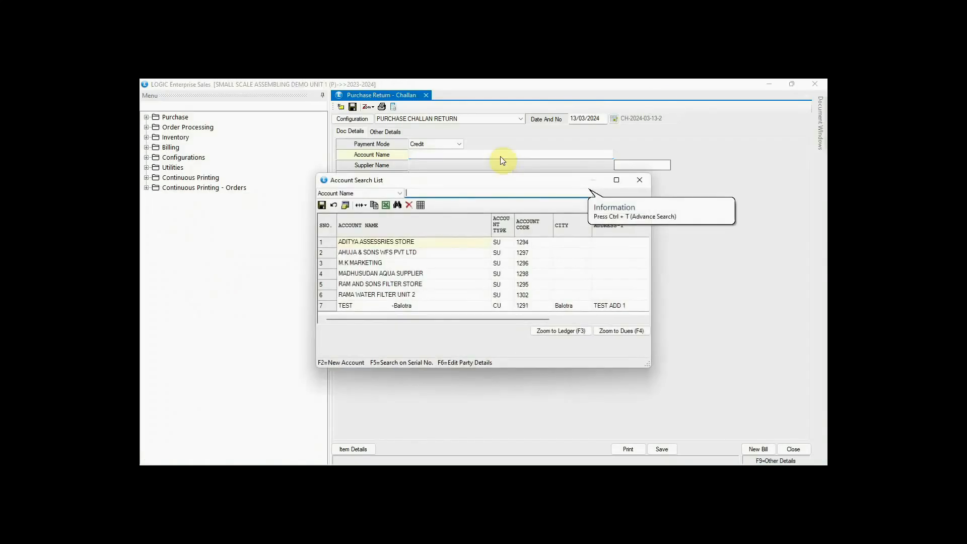
{"action": "type", "text": "R"}
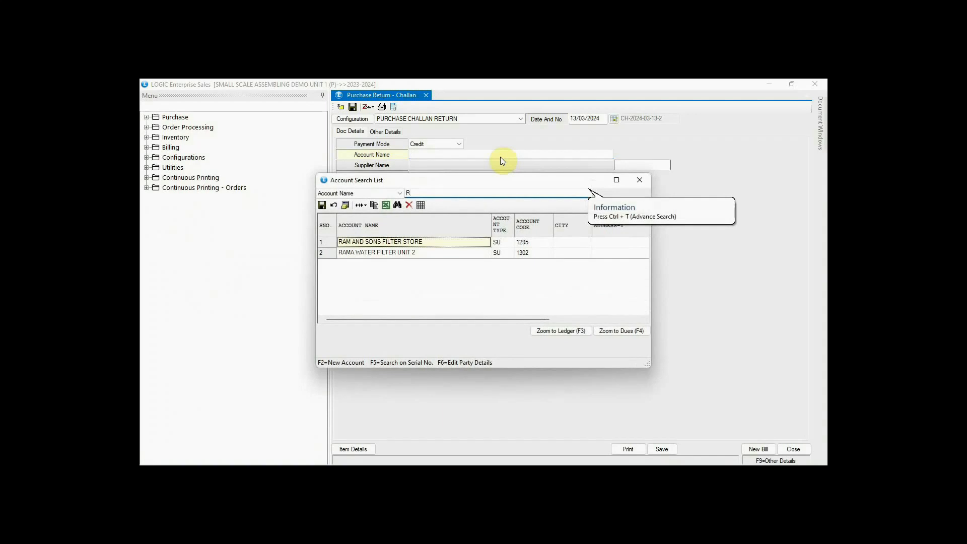
{"action": "key", "text": "Return"}
{"action": "key", "text": "Return"}
{"action": "key", "text": "Page_Down"}
Filter the rejections by purchase challan PCR-14 and load all the rejected items into the return challan
{"action": "left_click", "coordinate": [558, 426]}
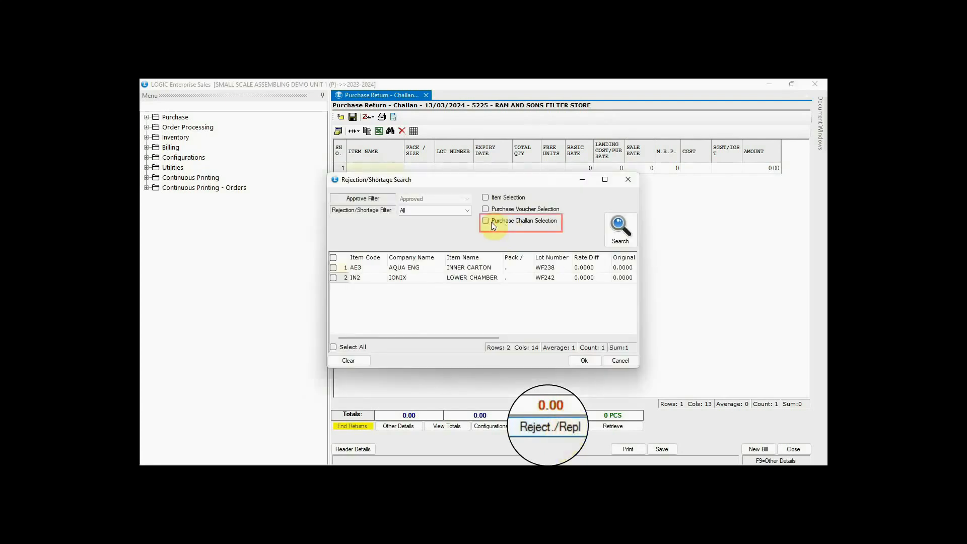
{"action": "left_click", "coordinate": [492, 221]}
{"action": "left_click", "coordinate": [366, 283]}
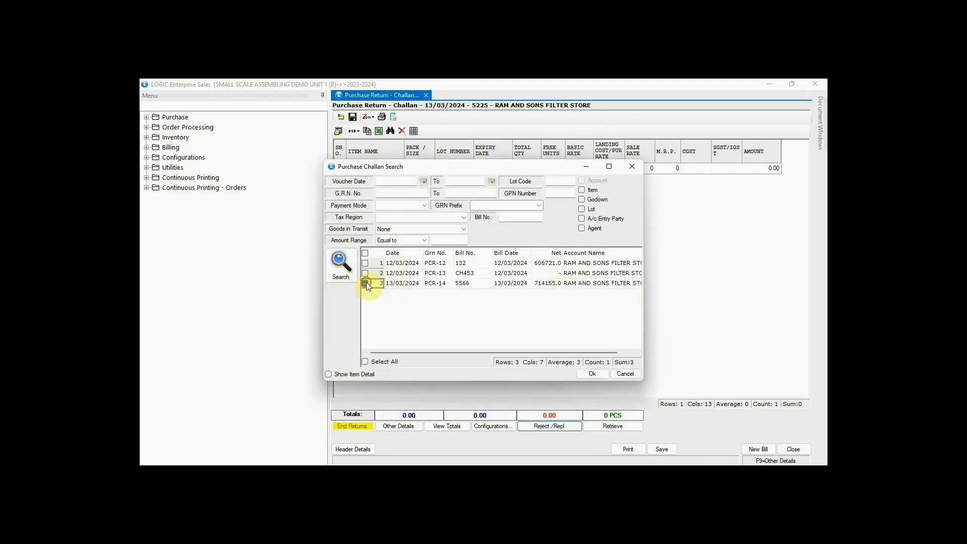
{"action": "left_click", "coordinate": [595, 375]}
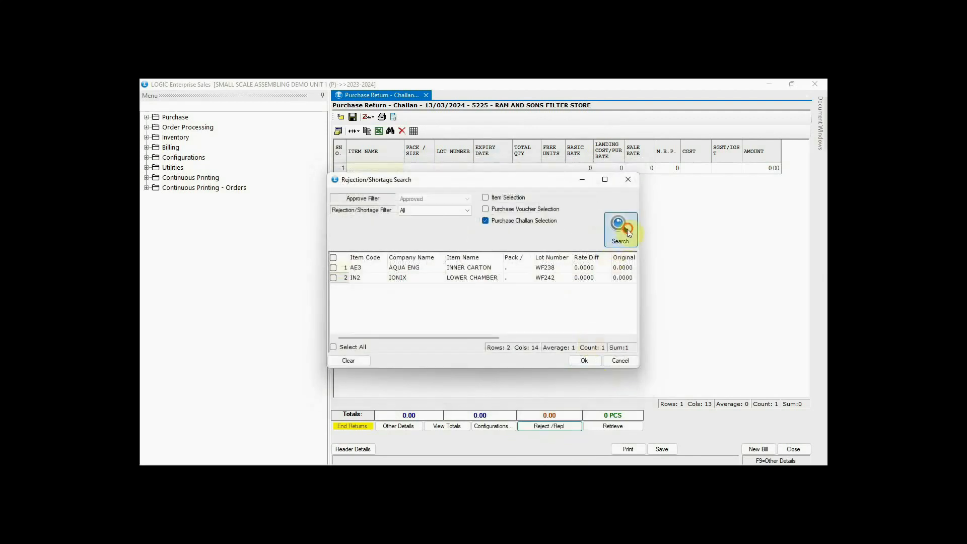
{"action": "left_click", "coordinate": [333, 347]}
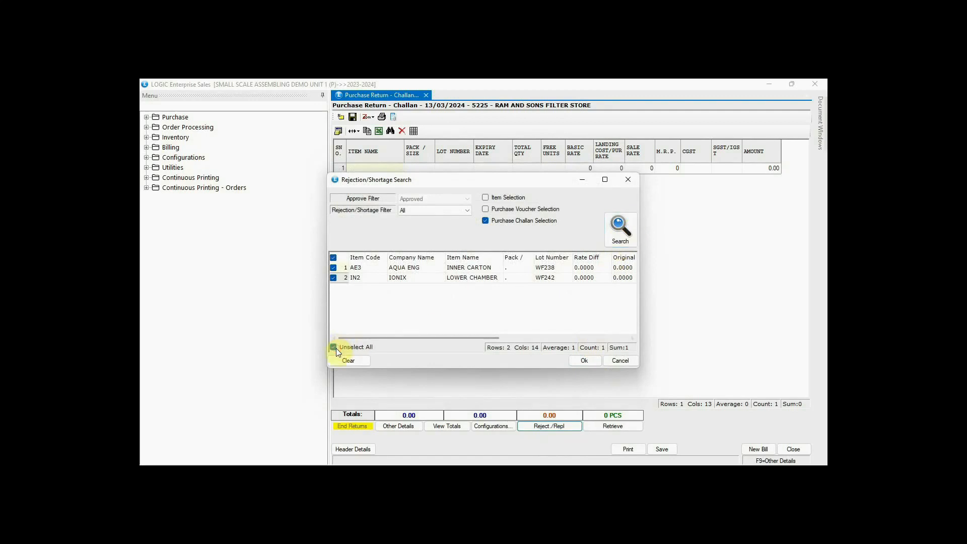
{"action": "left_click", "coordinate": [585, 361]}
{"action": "left_click", "coordinate": [517, 189]}
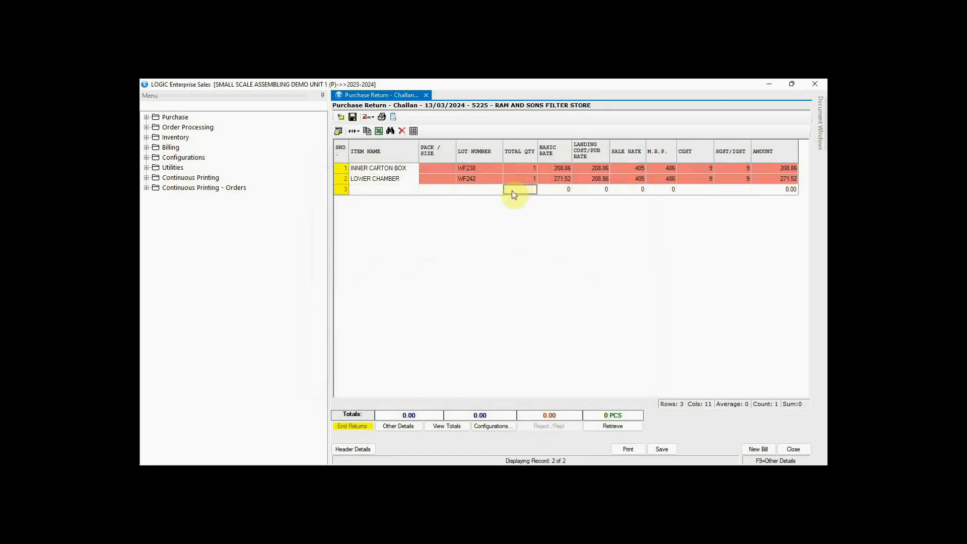
Preview the purchase return challan's printout and save the return voucher
{"action": "left_click", "coordinate": [629, 449]}
{"action": "left_click", "coordinate": [451, 312]}
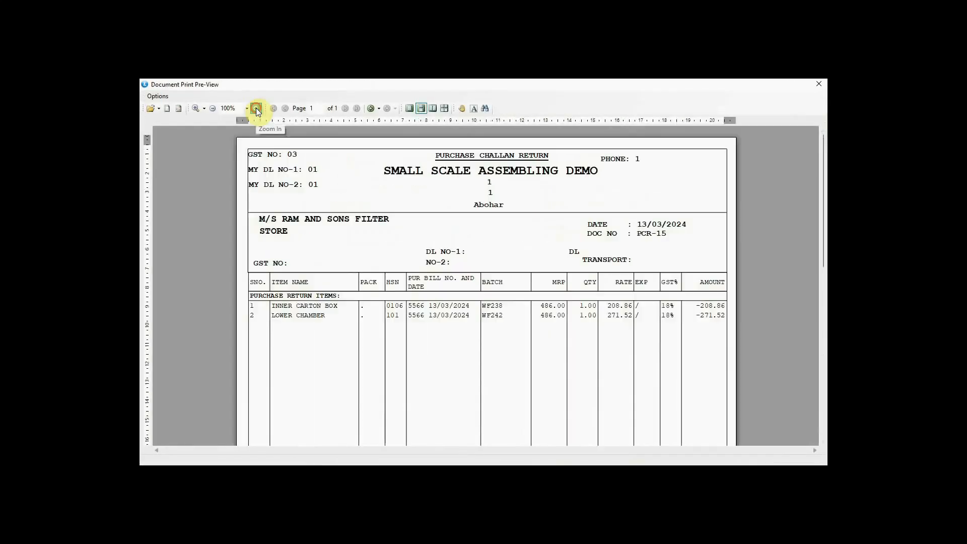
{"action": "left_click", "coordinate": [212, 110]}
{"action": "left_click", "coordinate": [213, 110]}
{"action": "key", "text": "Escape"}
{"action": "left_click", "coordinate": [667, 444]}
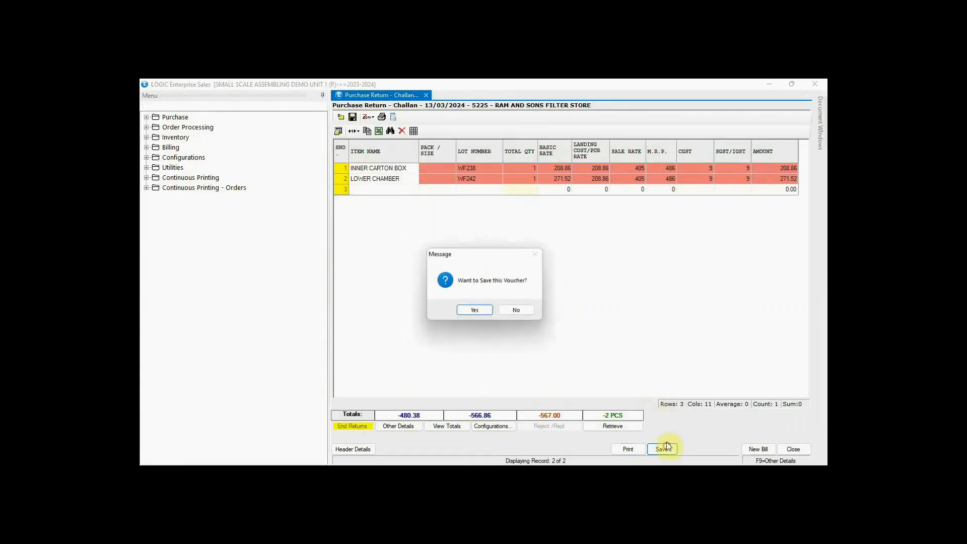
{"action": "left_click", "coordinate": [474, 309]}
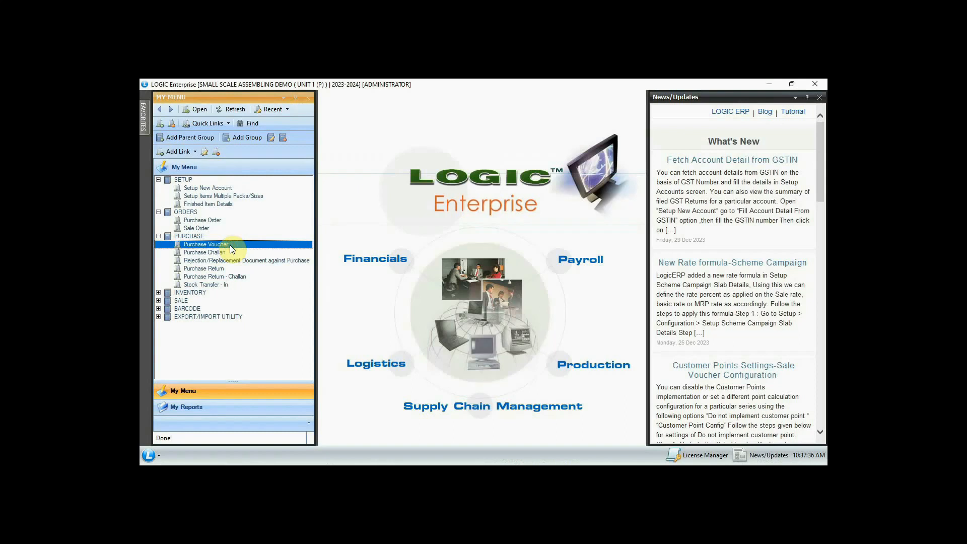
Start a purchase voucher for RAM AND SONS FILTER STORE with bill number 11223 and go to its item details
{"action": "double_click", "coordinate": [230, 246]}
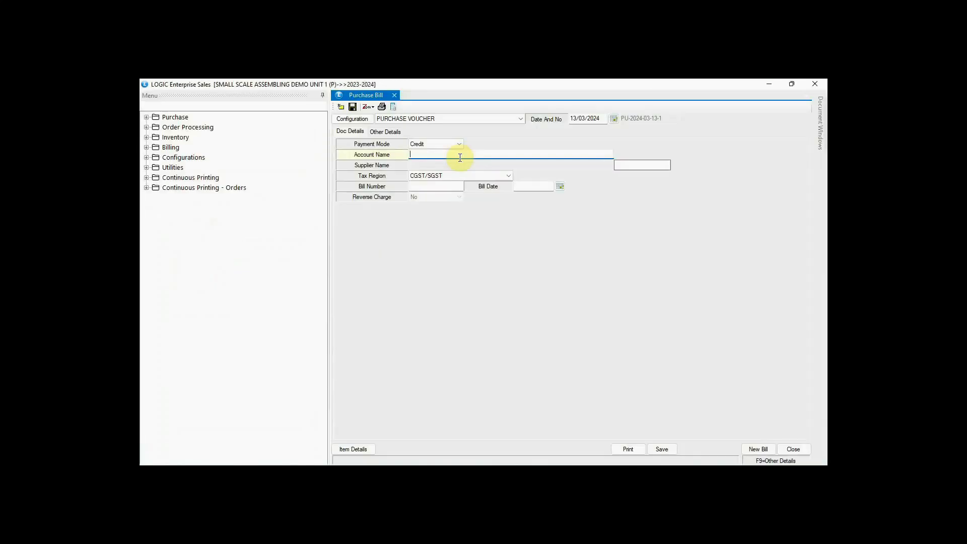
{"action": "type", "text": "r"}
{"action": "key", "text": "Return"}
{"action": "key", "text": "Return"}
{"action": "type", "text": "12345"}
{"action": "key", "text": "Return"}
{"action": "key", "text": "Return"}
{"action": "key", "text": "Return"}
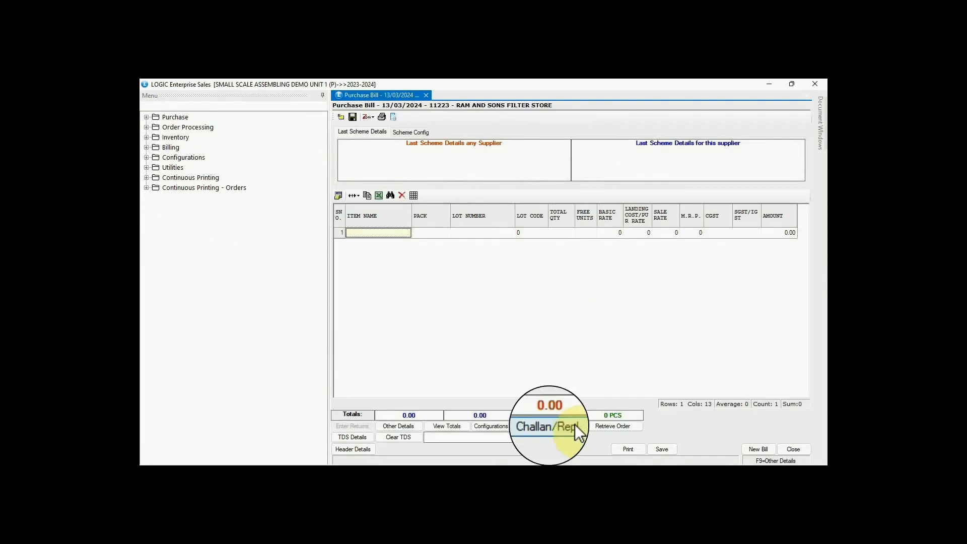
Load the supplier's purchase challan items into the purchase bill
{"action": "left_click", "coordinate": [575, 426]}
{"action": "left_click", "coordinate": [384, 277]}
{"action": "left_click", "coordinate": [579, 374]}
Check the rejection details of INNER CARTON BOX and set its total quantity to 99
{"action": "left_click", "coordinate": [568, 243]}
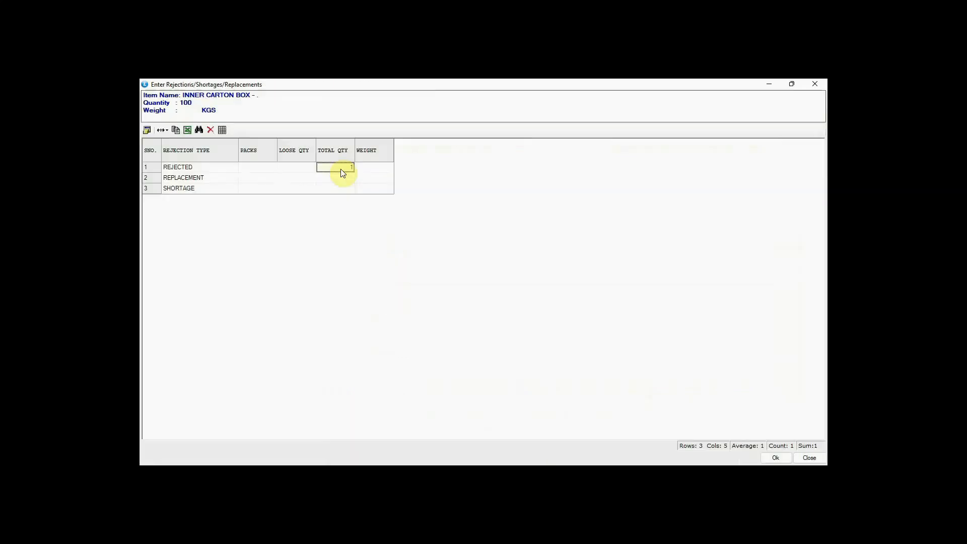
{"action": "left_click", "coordinate": [813, 85]}
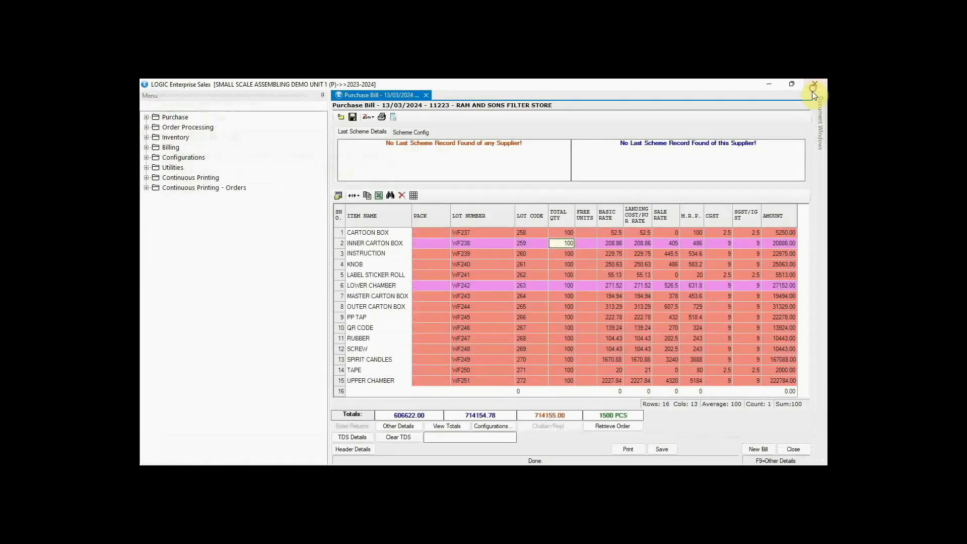
{"action": "type", "text": "99"}
{"action": "key", "text": "Return"}
{"action": "key", "text": "Return"}
{"action": "key", "text": "Return"}
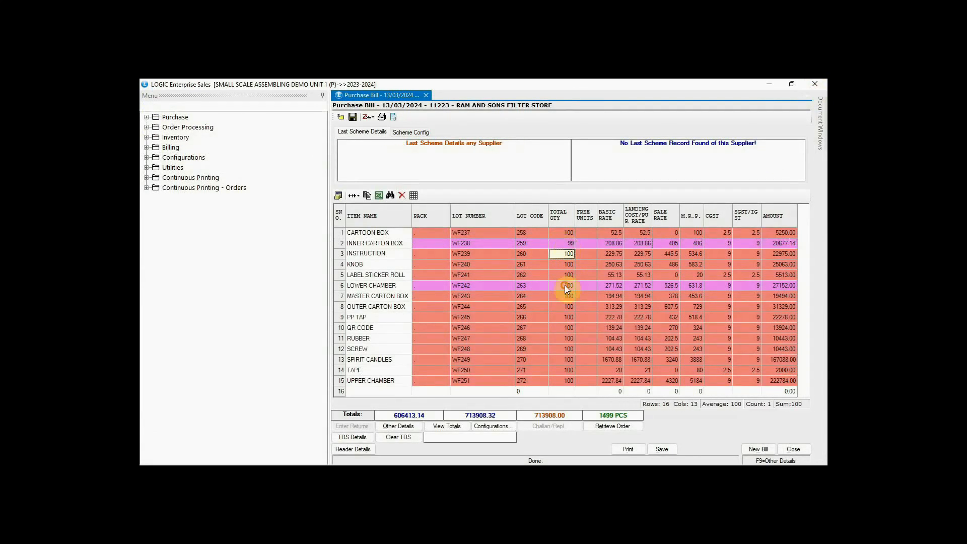
Check the rejection details of LOWER CHAMBER and set its total quantity to 99
{"action": "key", "text": "ctrl+r"}
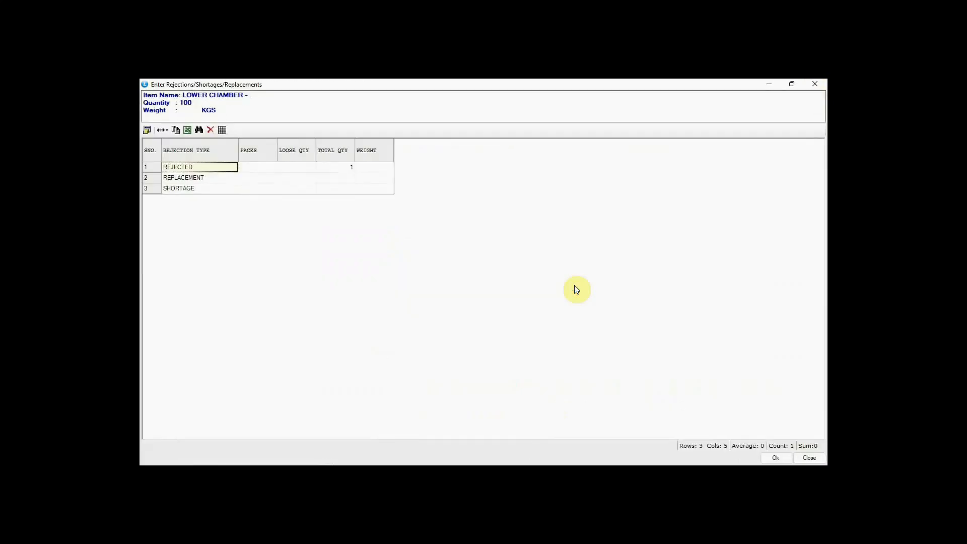
{"action": "left_click", "coordinate": [811, 83]}
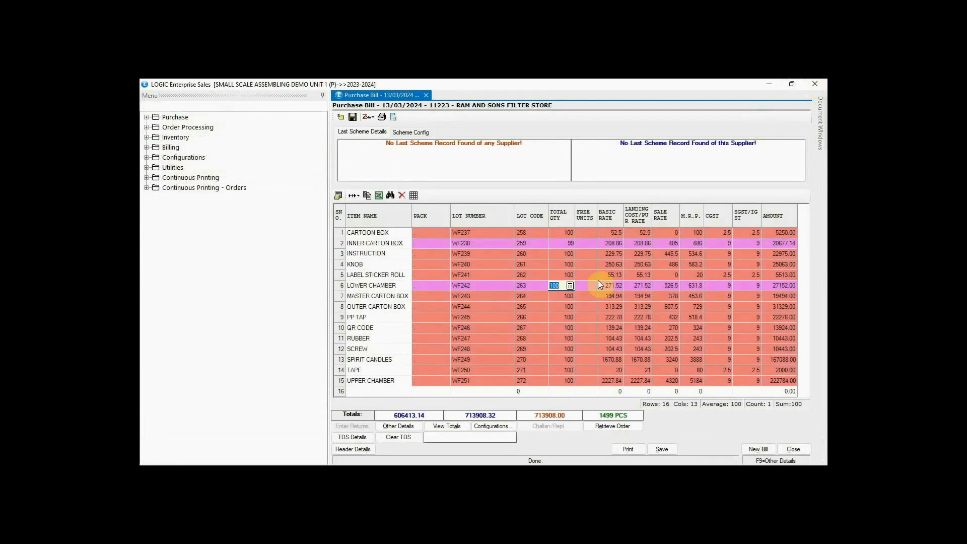
{"action": "type", "text": "99"}
{"action": "key", "text": "Return"}
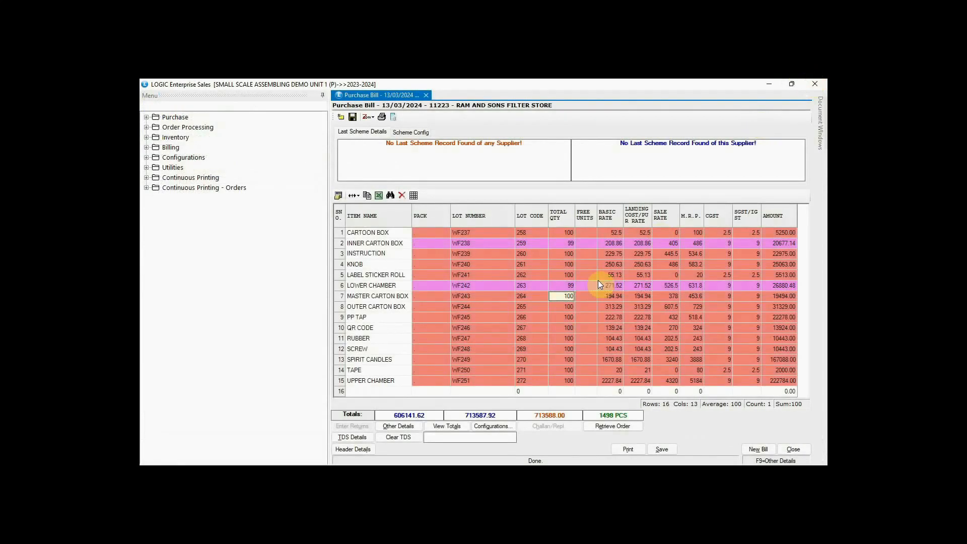
Save the purchase bill and choose the godown for its stock
{"action": "left_click", "coordinate": [670, 449]}
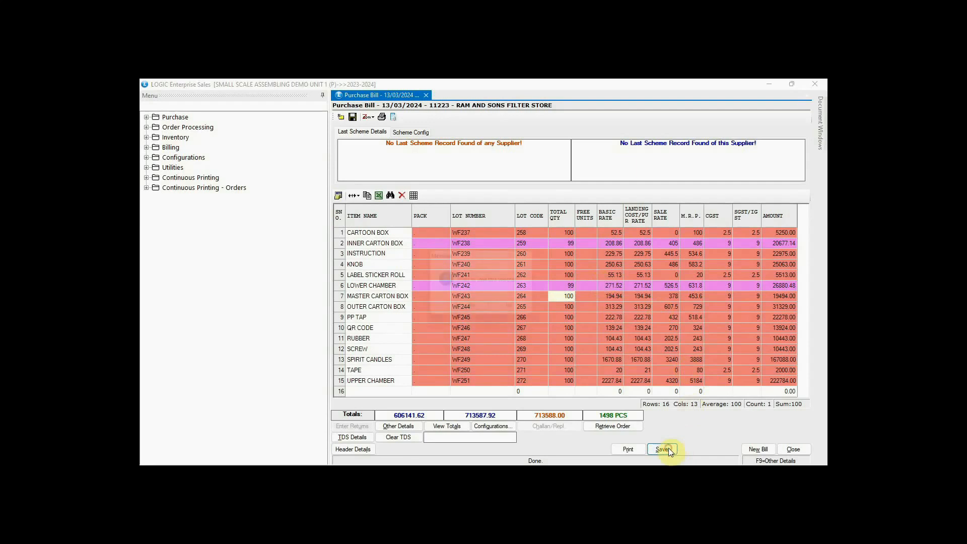
{"action": "left_click", "coordinate": [473, 312]}
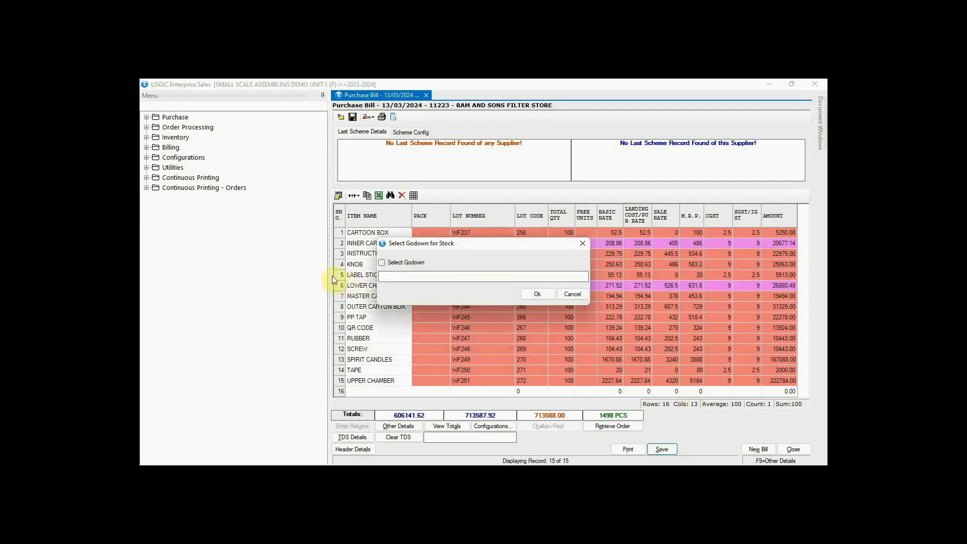
{"action": "left_click", "coordinate": [403, 308]}
{"action": "left_click", "coordinate": [561, 345]}
{"action": "left_click", "coordinate": [561, 346]}
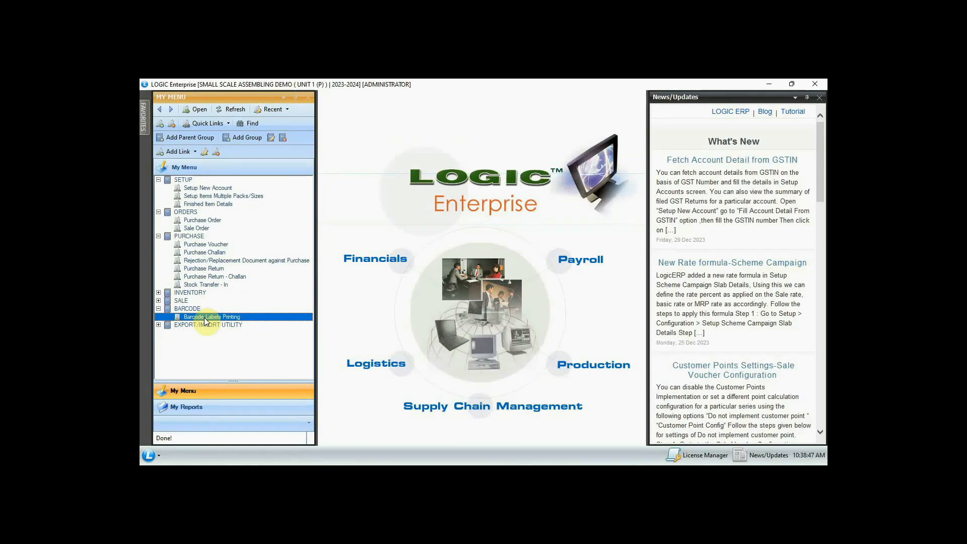
Open barcode label printing and load the items of the saved purchase voucher for purchase barcodes
{"action": "double_click", "coordinate": [205, 318]}
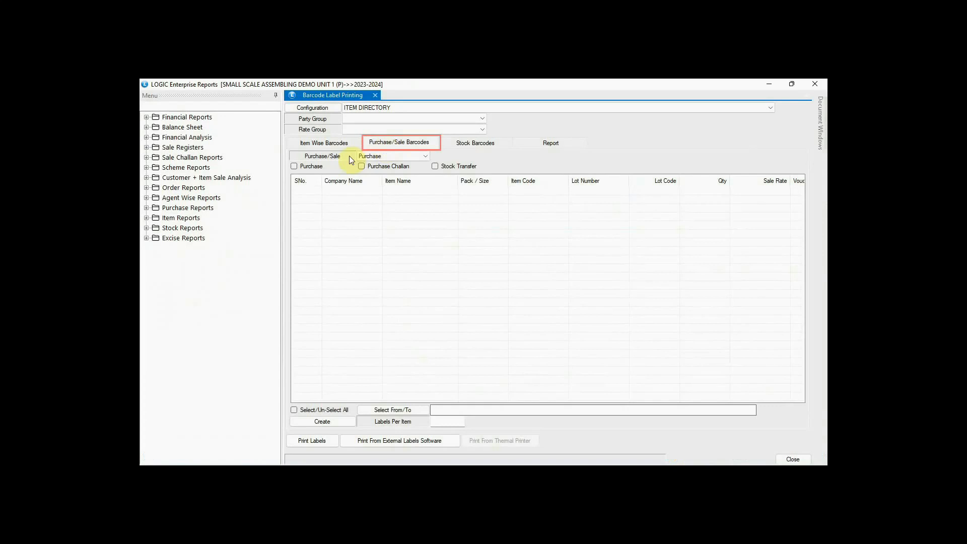
{"action": "left_click", "coordinate": [297, 167]}
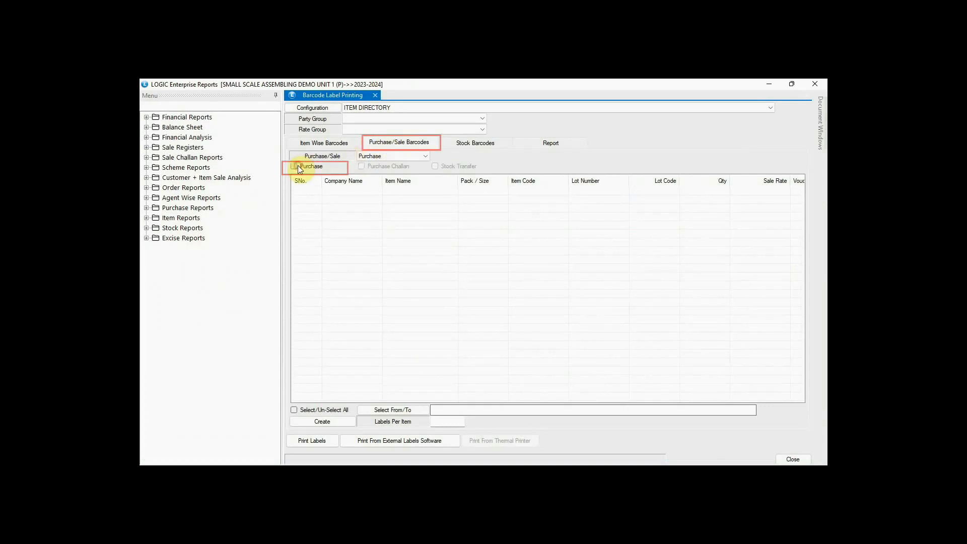
{"action": "left_click", "coordinate": [341, 263]}
{"action": "left_click", "coordinate": [365, 342]}
{"action": "left_click", "coordinate": [593, 373]}
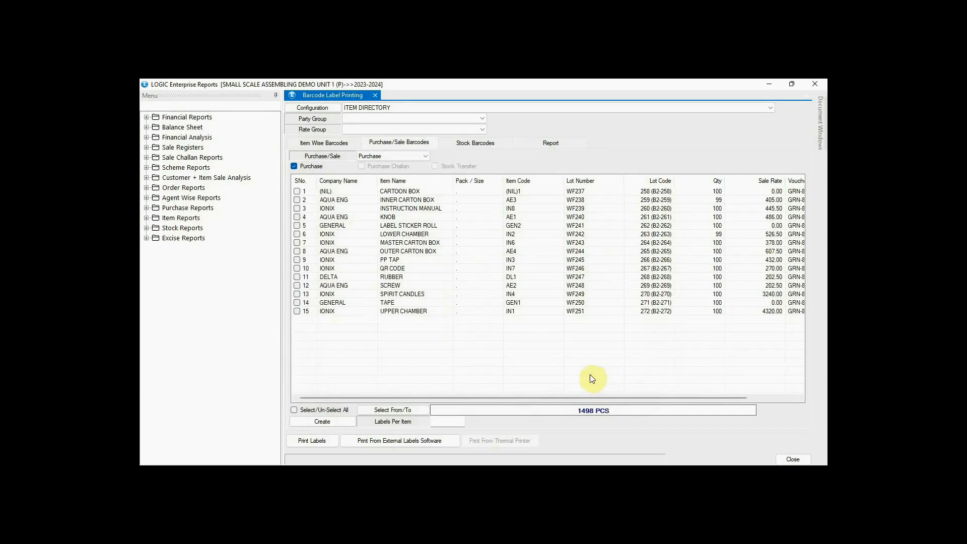
Select all the items of the purchase voucher, preview their barcode labels and close the preview
{"action": "left_click", "coordinate": [295, 410]}
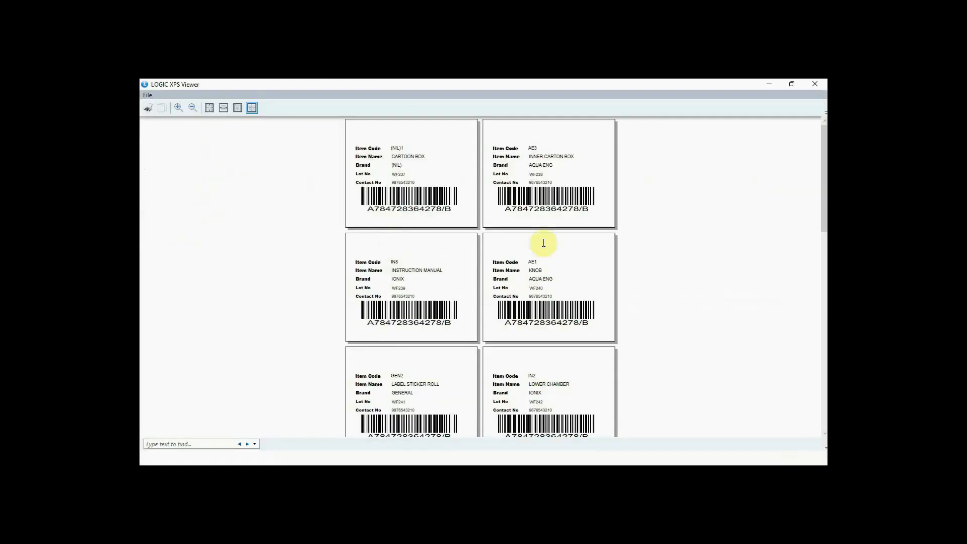
{"action": "mouse_move", "coordinate": [824, 178]}
{"action": "left_mouse_down"}
{"action": "mouse_move", "coordinate": [827, 376]}
{"action": "mouse_move", "coordinate": [825, 175]}
{"action": "left_mouse_up"}
{"action": "left_click", "coordinate": [815, 83]}
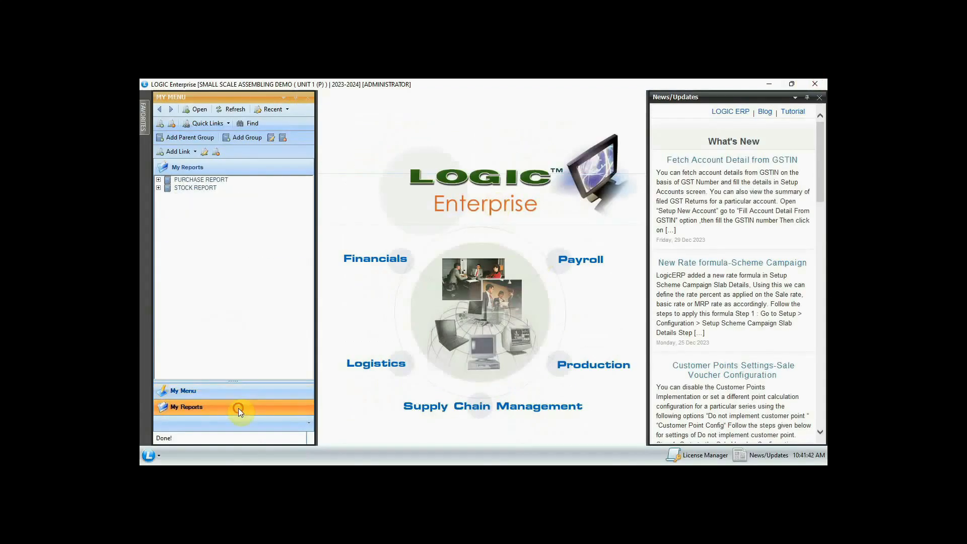
Generate the detailed purchase and purchase return register and examine the lot numbers of the purchased items
{"action": "left_click", "coordinate": [238, 408]}
{"action": "double_click", "coordinate": [198, 192]}
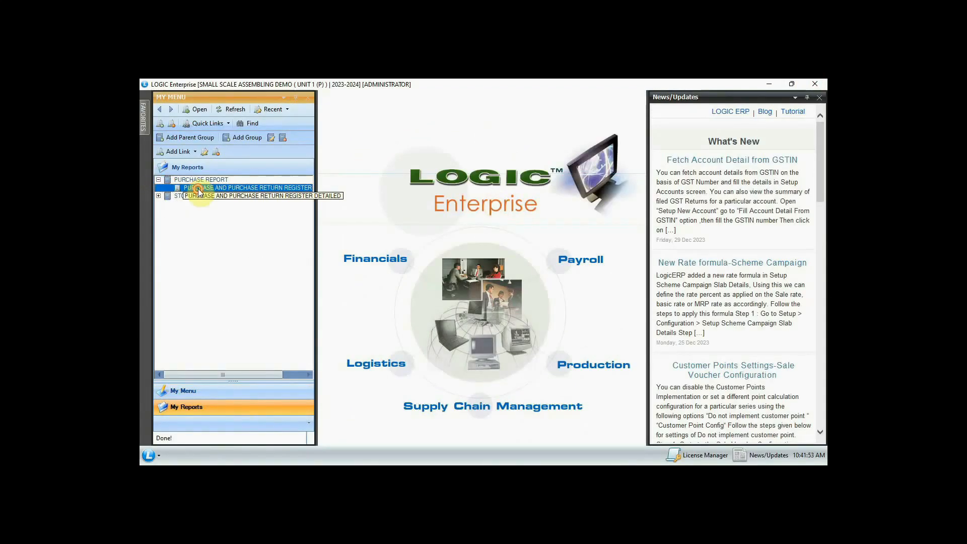
{"action": "left_click", "coordinate": [303, 126]}
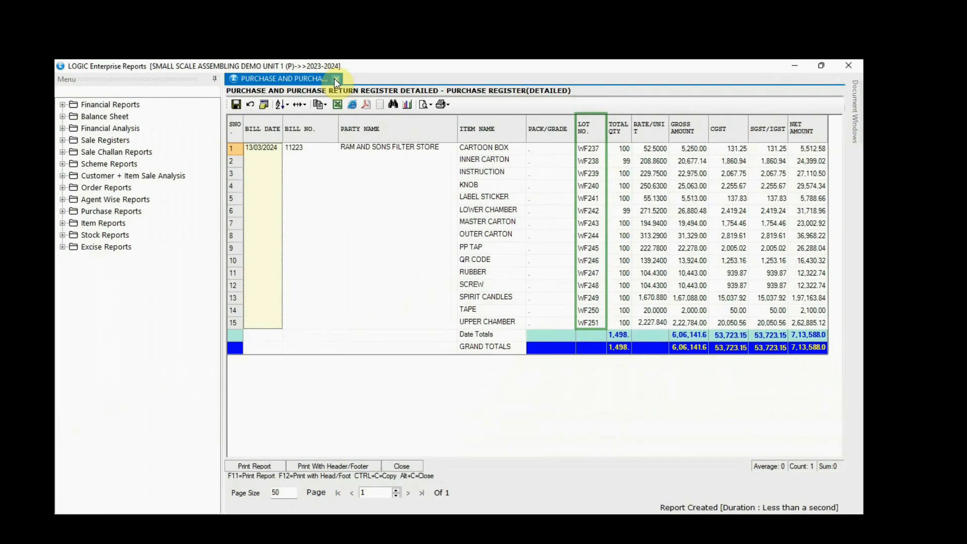
{"action": "left_click", "coordinate": [336, 80]}
Generate the RAW MATERIAL CLOSING STOCK report, examine stock by godown and lot, and close it
{"action": "left_click", "coordinate": [159, 195]}
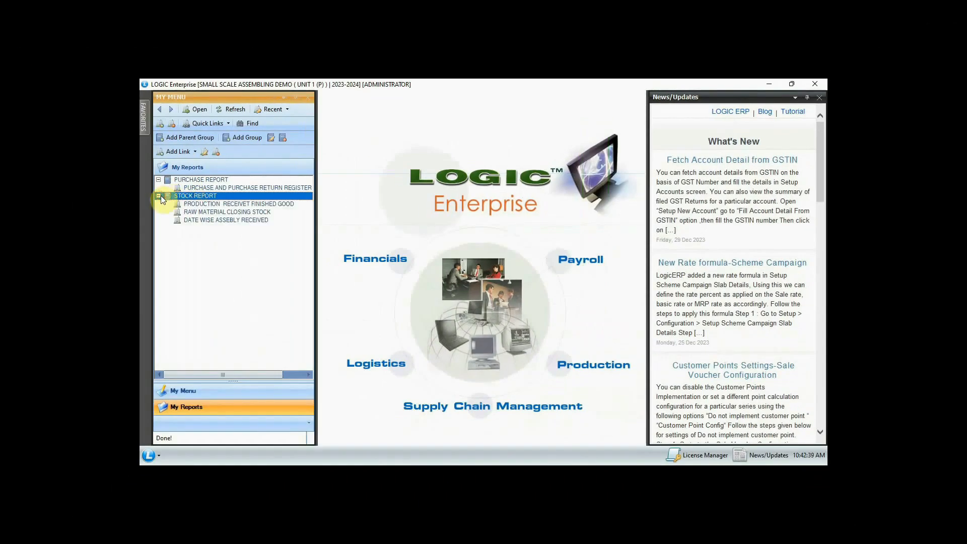
{"action": "left_click", "coordinate": [231, 213]}
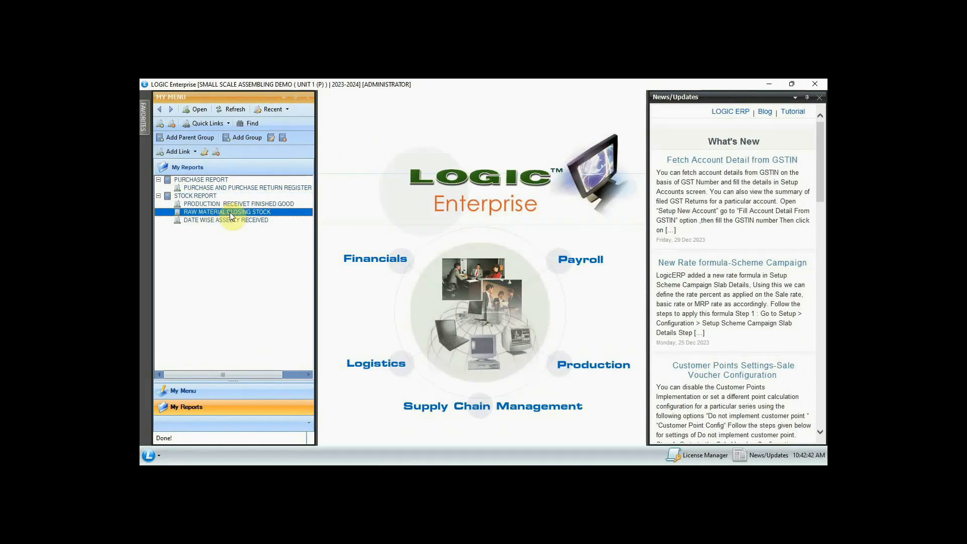
{"action": "double_click", "coordinate": [230, 214]}
{"action": "left_click", "coordinate": [309, 125]}
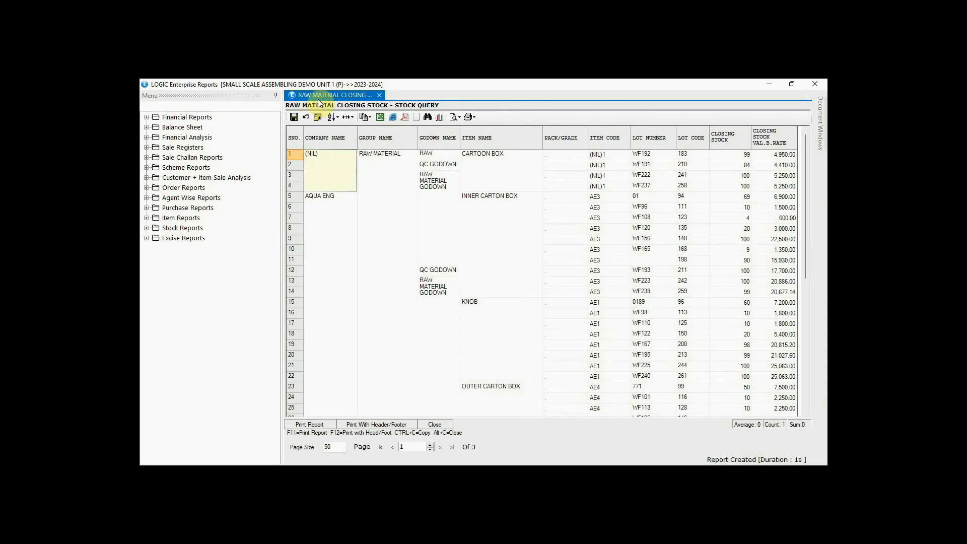
{"action": "left_click", "coordinate": [379, 95]}
{"action": "left_click", "coordinate": [379, 95]}
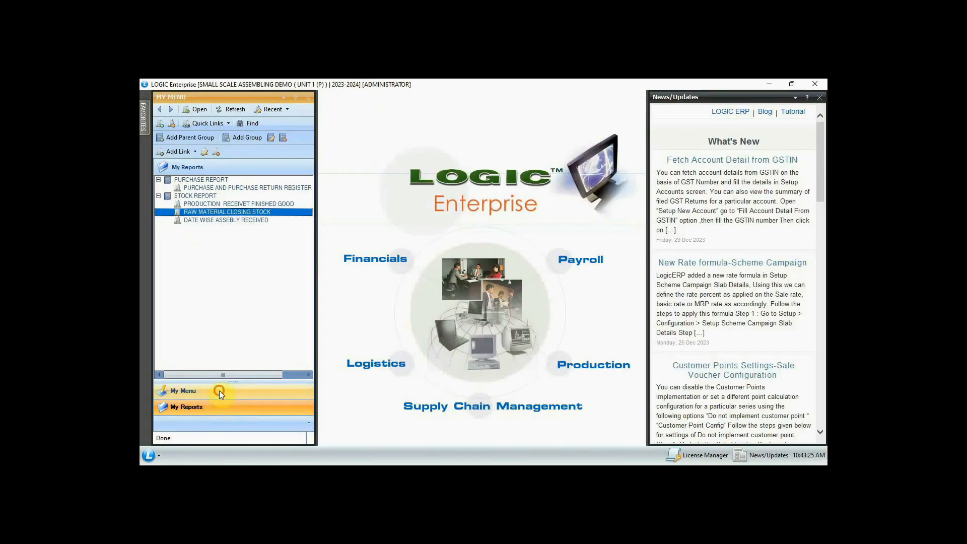
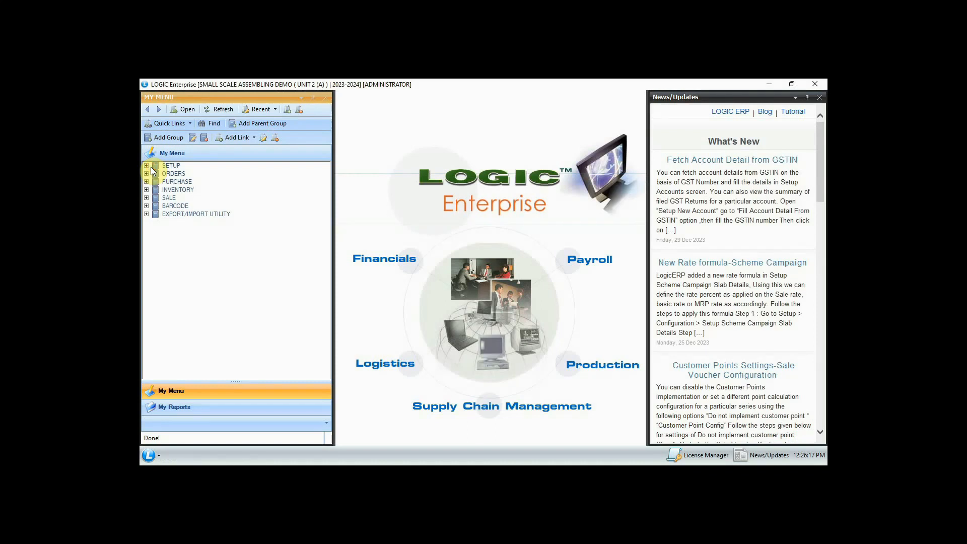
Examine the expense types and default values in the assembly expenses setup and close it
{"action": "left_click", "coordinate": [149, 167]}
{"action": "left_click", "coordinate": [195, 206]}
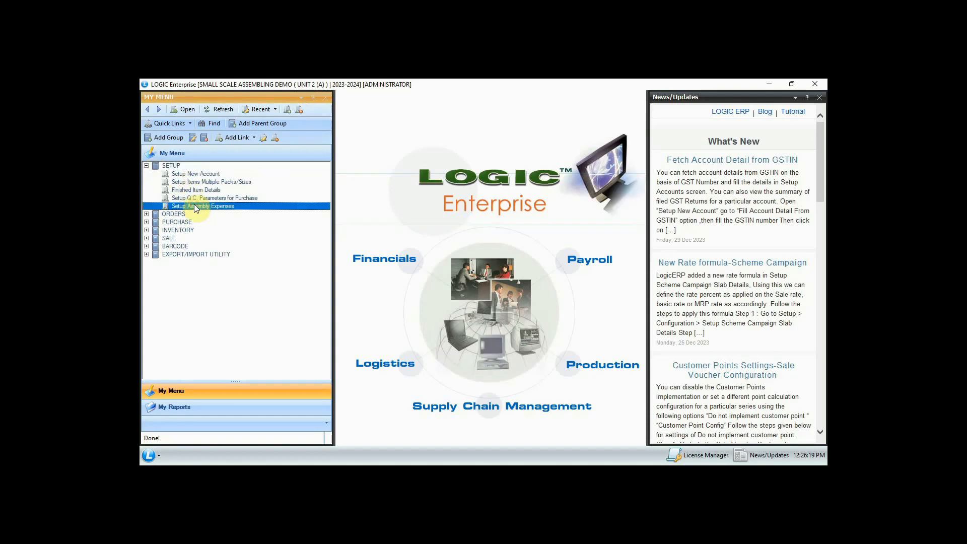
{"action": "double_click", "coordinate": [195, 206]}
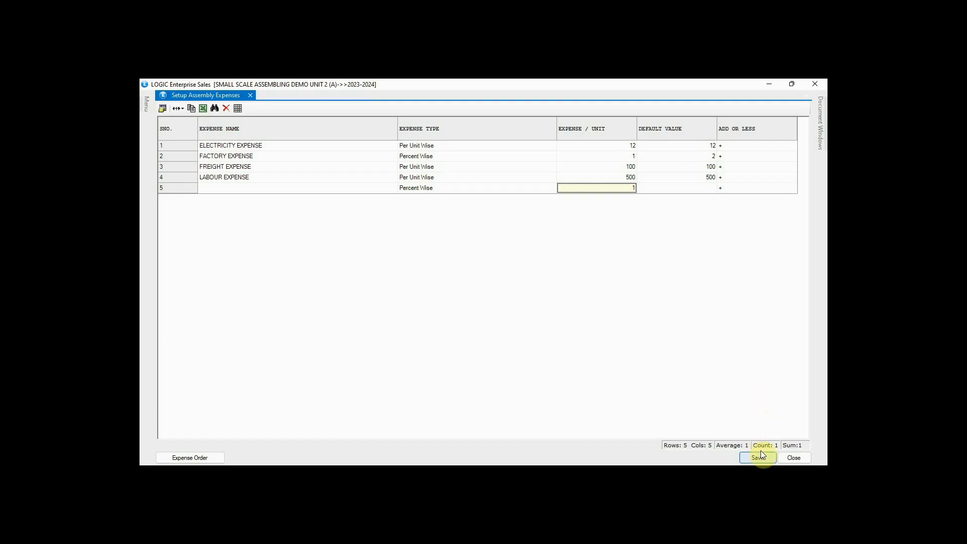
{"action": "left_click", "coordinate": [785, 458]}
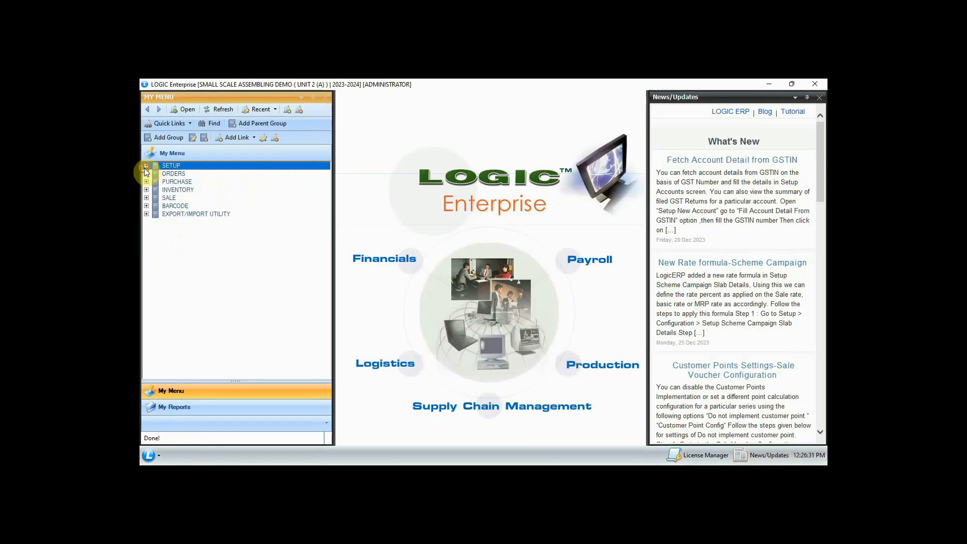
Open the Assembling document and load the finished item RAMA GRAVITY WATER FILTER
{"action": "double_click", "coordinate": [177, 190]}
{"action": "left_click", "coordinate": [190, 198]}
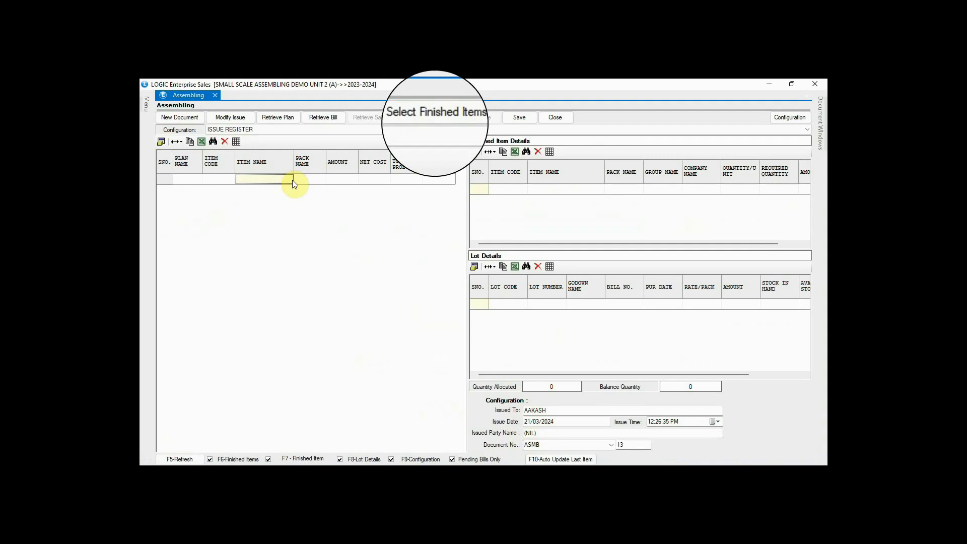
{"action": "left_click", "coordinate": [437, 116]}
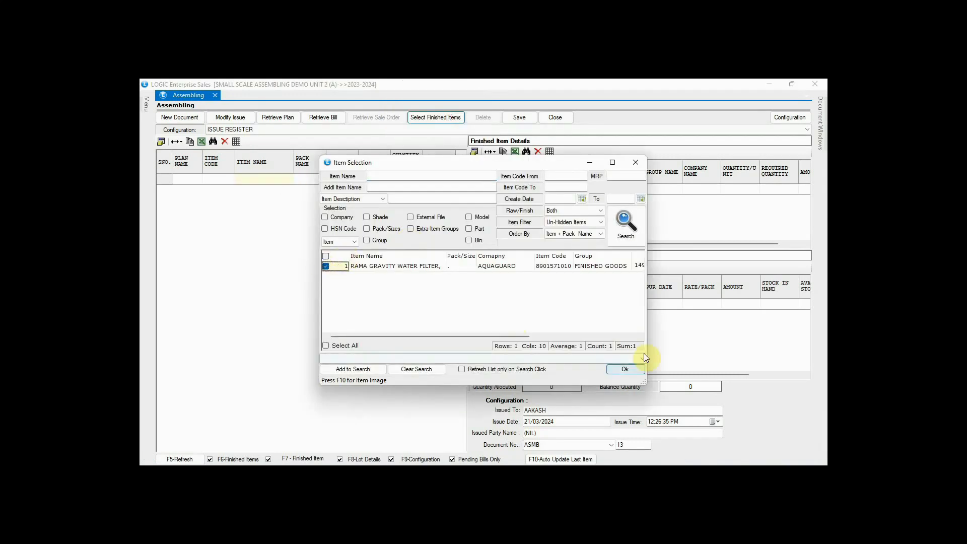
{"action": "left_click", "coordinate": [625, 368]}
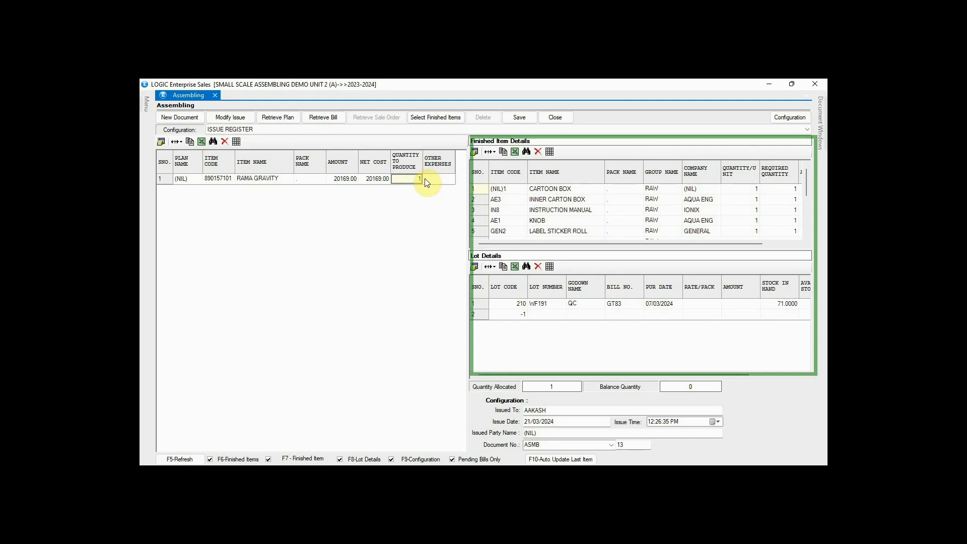
Set the finished item's other expenses by default value: labour 500, electricity 12, freight 100 and factory 2
{"action": "left_click", "coordinate": [428, 180]}
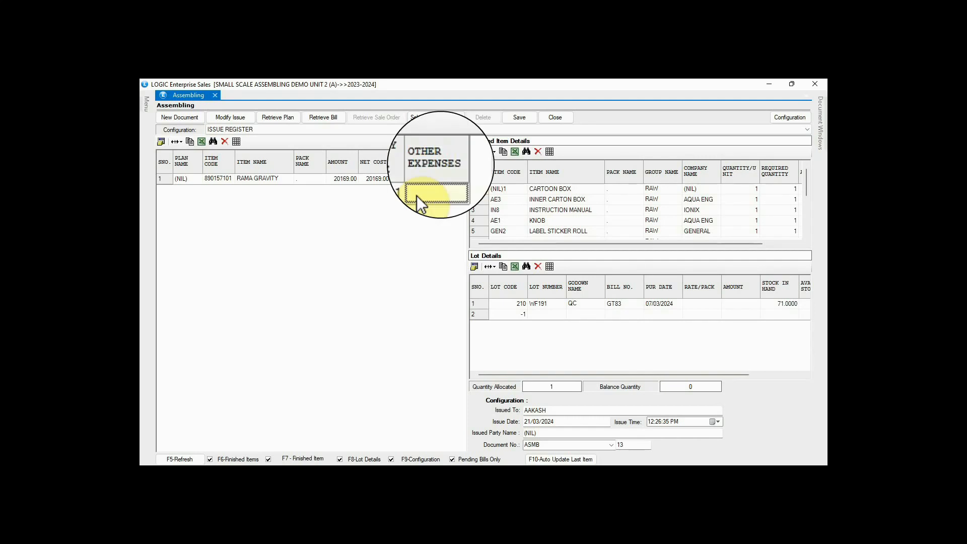
{"action": "double_click", "coordinate": [427, 183]}
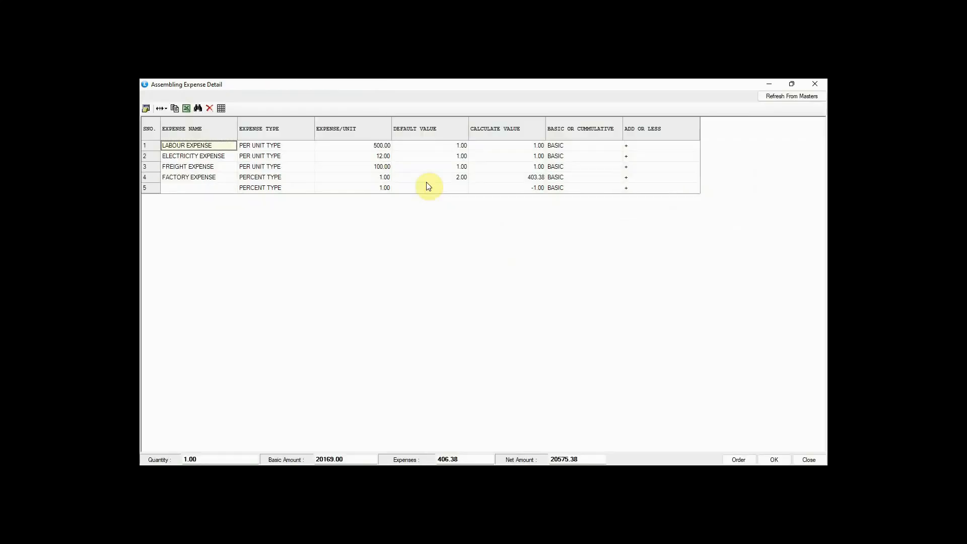
{"action": "type", "text": "500"}
{"action": "key", "text": "Down"}
{"action": "type", "text": "12"}
{"action": "key", "text": "Down"}
{"action": "type", "text": "100"}
{"action": "key", "text": "Return"}
{"action": "key", "text": "Return"}
{"action": "key", "text": "Return"}
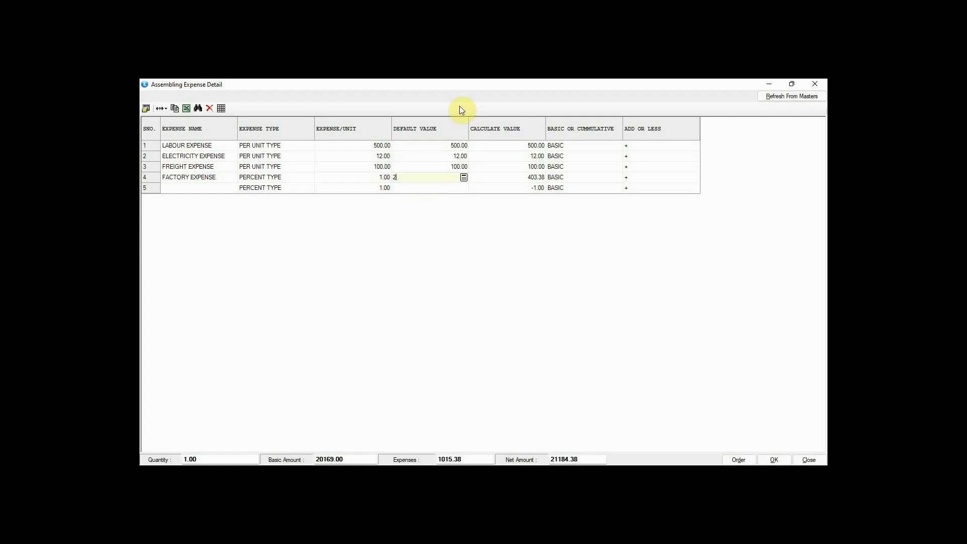
{"action": "key", "text": "Return"}
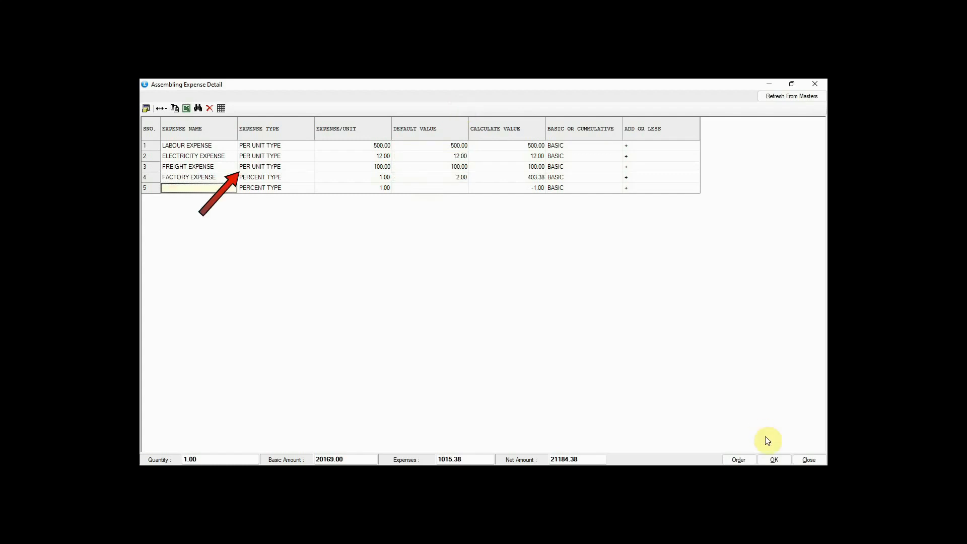
{"action": "left_click", "coordinate": [765, 462]}
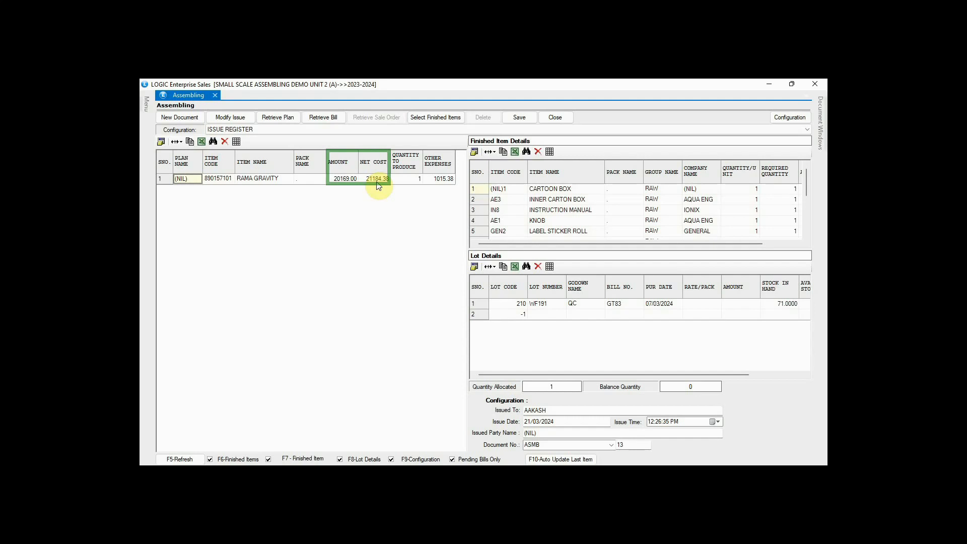
Set the quantity per unit of the raw material KNOB to 2
{"action": "left_click", "coordinate": [556, 223]}
{"action": "key", "text": "Return"}
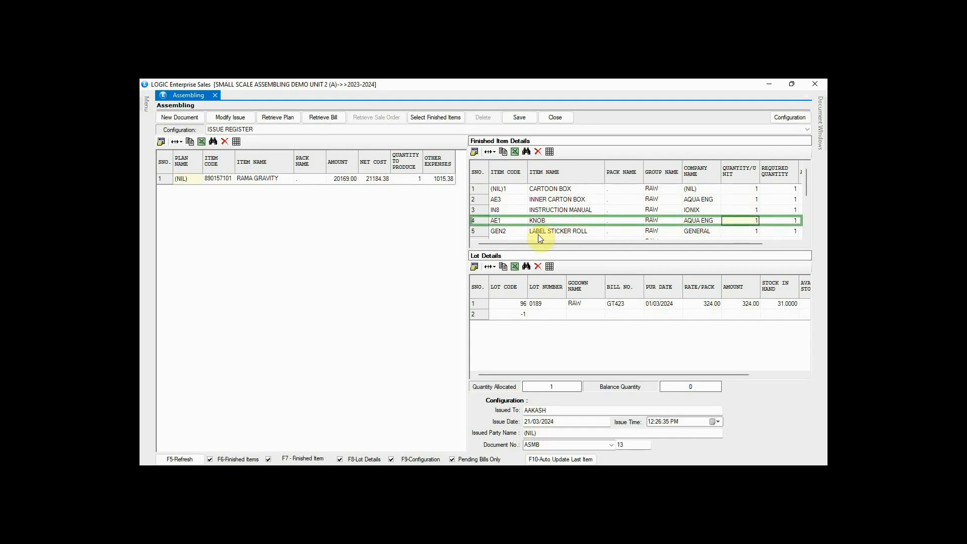
{"action": "type", "text": "2"}
{"action": "key", "text": "Return"}
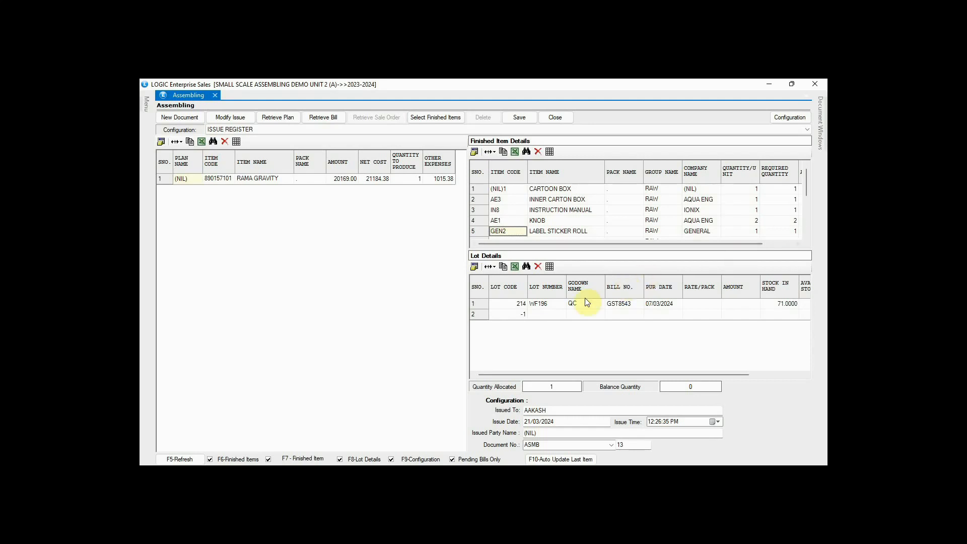
Change the lot allocated to LABEL STICKER ROLL to WF226
{"action": "left_click", "coordinate": [555, 304]}
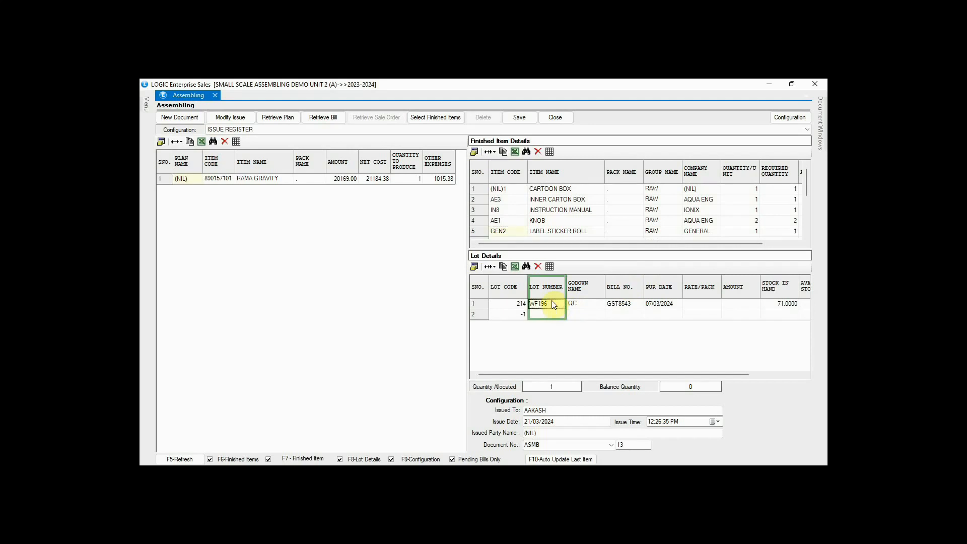
{"action": "double_click", "coordinate": [555, 305]}
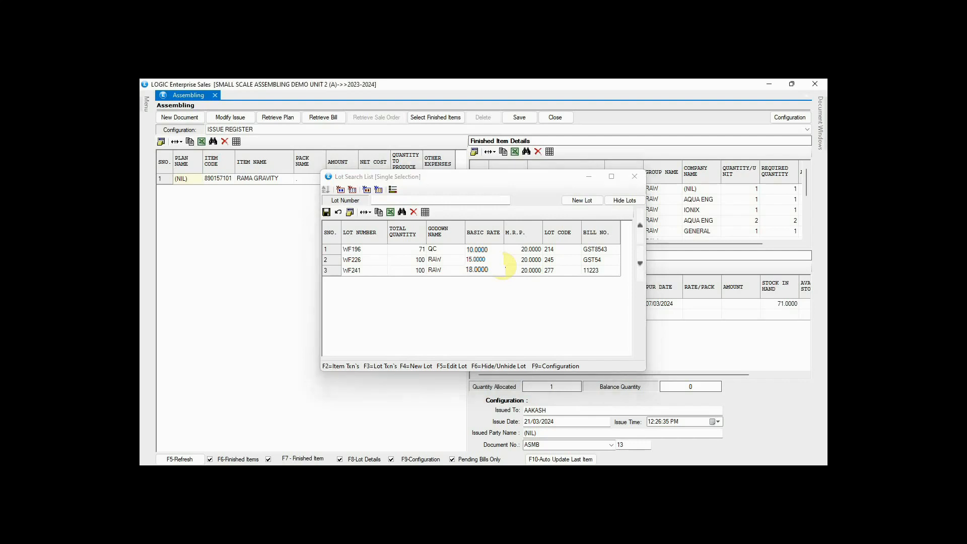
{"action": "double_click", "coordinate": [504, 261]}
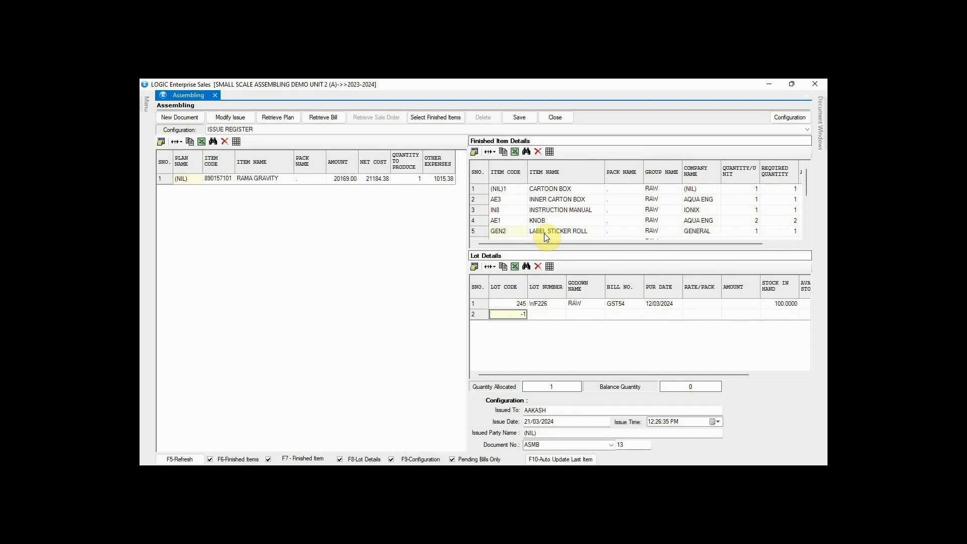
Save the assembling document with QC GODOWN as its godown
{"action": "left_click", "coordinate": [516, 119]}
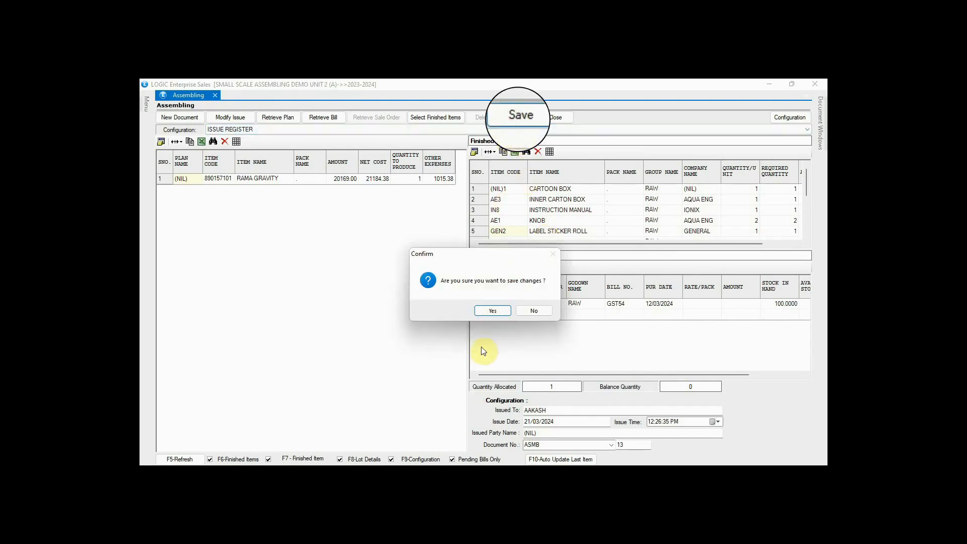
{"action": "left_click", "coordinate": [485, 310]}
{"action": "left_click", "coordinate": [390, 299]}
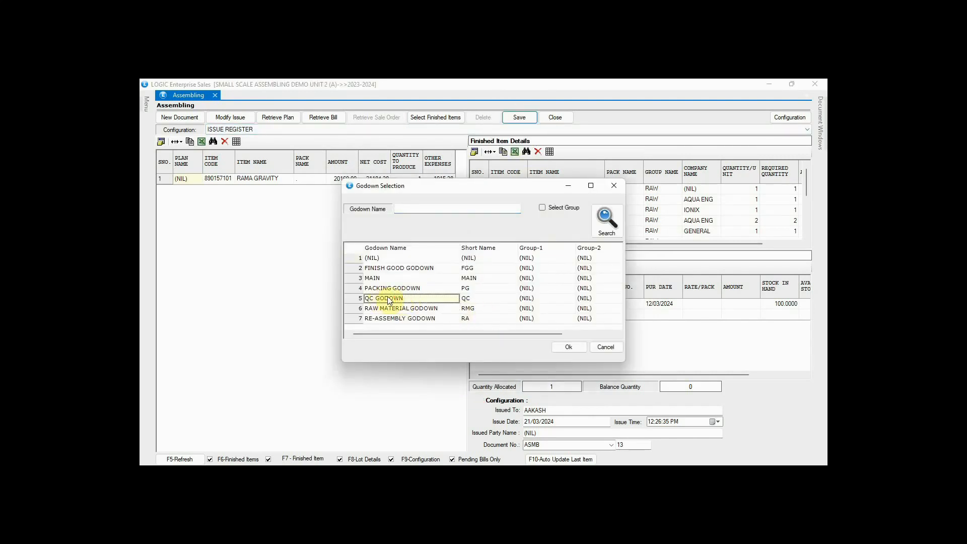
{"action": "left_click", "coordinate": [569, 347]}
{"action": "left_click", "coordinate": [492, 311]}
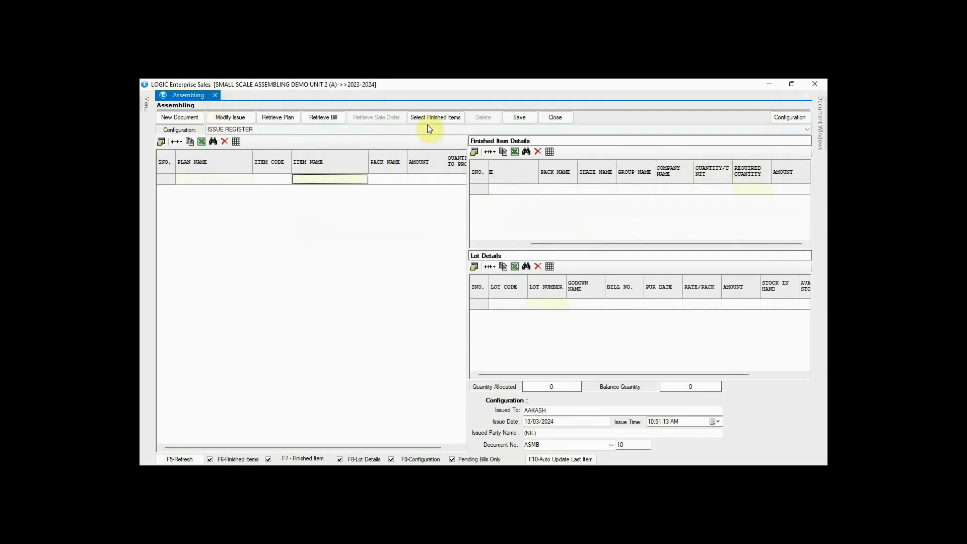
Load RAMA GRAVITY WATER FILTER into a new assembling document and set its quantity to produce to 10
{"action": "left_click", "coordinate": [428, 122]}
{"action": "left_click", "coordinate": [620, 370]}
{"action": "left_click_drag", "start_coordinate": [428, 448], "coordinate": [445, 437]}
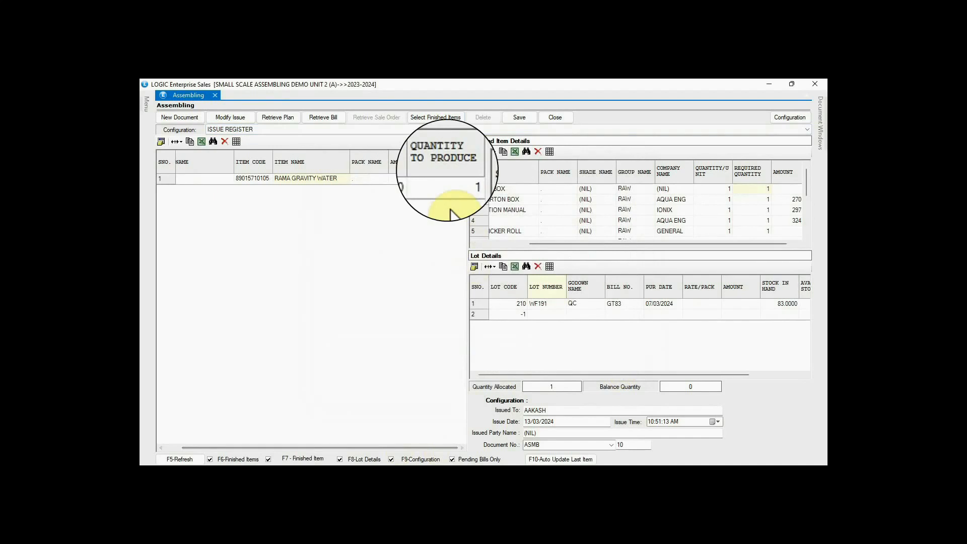
{"action": "left_click", "coordinate": [446, 179]}
{"action": "type", "text": "10"}
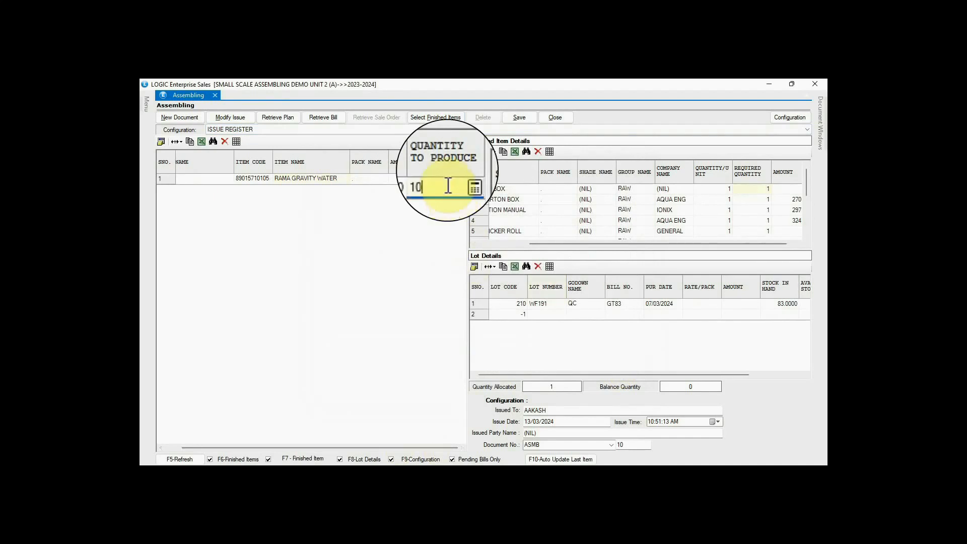
{"action": "key", "text": "Return"}
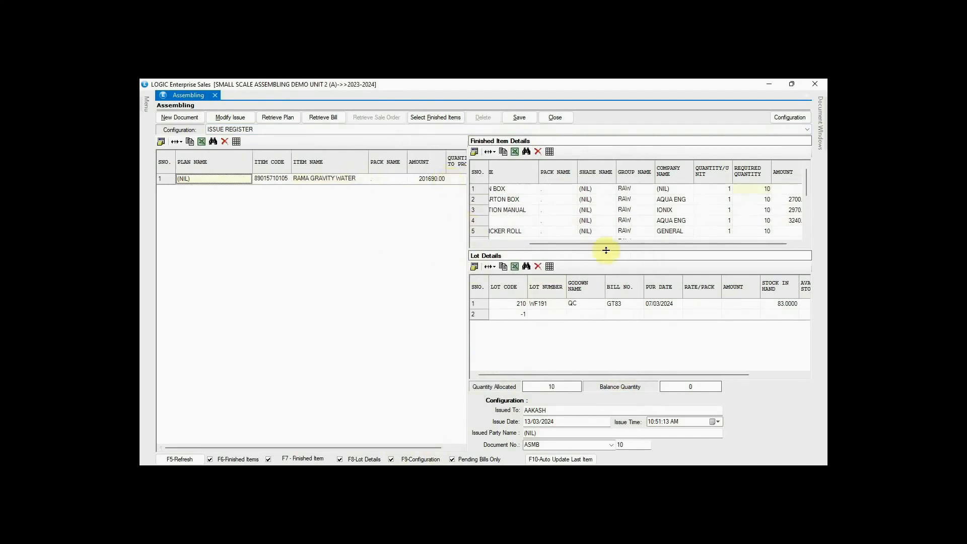
Examine the quantity per unit and required quantity of the raw materials near the end of the finished item details
{"action": "scroll", "coordinate": [805, 187], "scroll_direction": "down", "scroll_amount": 1}
{"action": "left_click_drag", "start_coordinate": [806, 190], "coordinate": [807, 223]}
{"action": "left_click", "coordinate": [752, 212]}
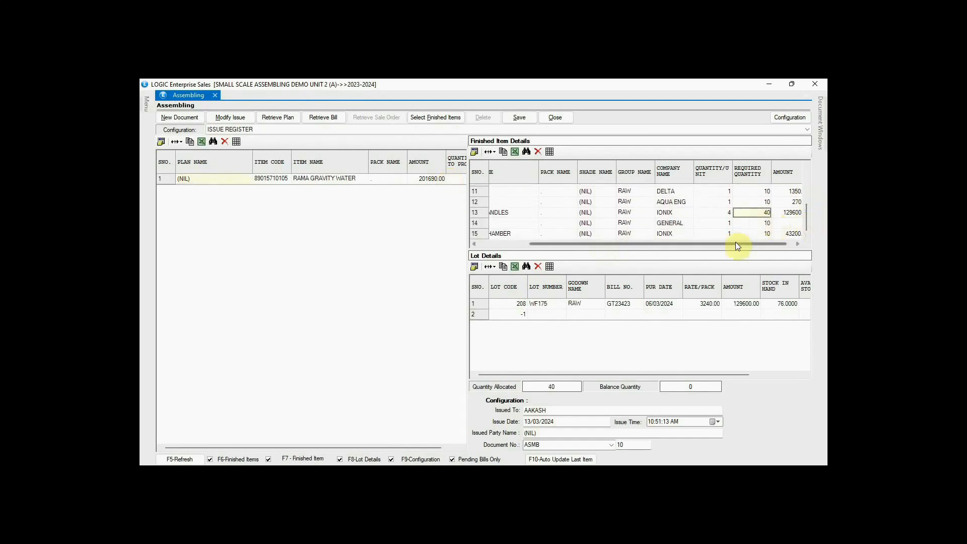
{"action": "left_click", "coordinate": [708, 225]}
{"action": "left_click", "coordinate": [716, 203]}
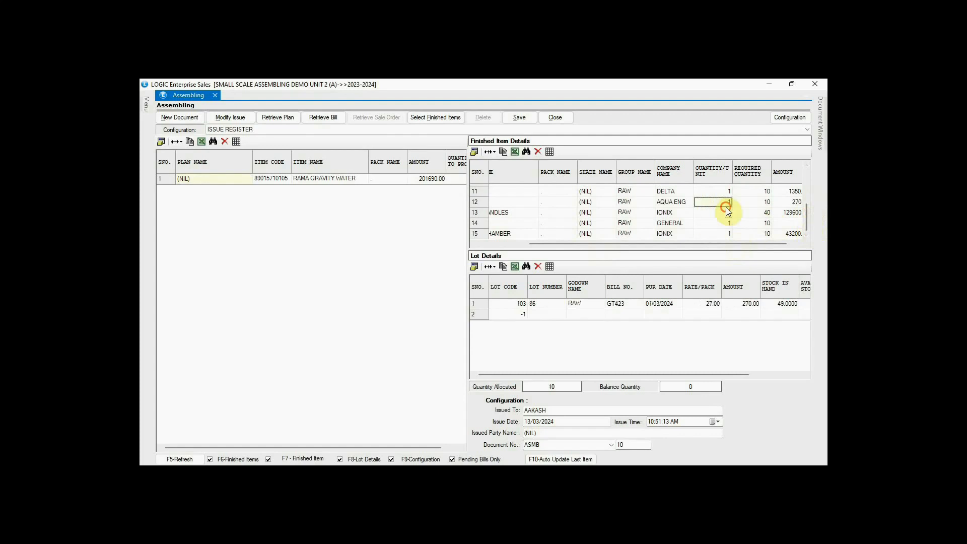
{"action": "scroll", "coordinate": [727, 211], "scroll_direction": "up", "scroll_amount": 3}
Enter the name of the person the material is issued to and save the assembling document
{"action": "left_click", "coordinate": [549, 411]}
{"action": "type", "text": "MOHIT"}
{"action": "left_click", "coordinate": [525, 121]}
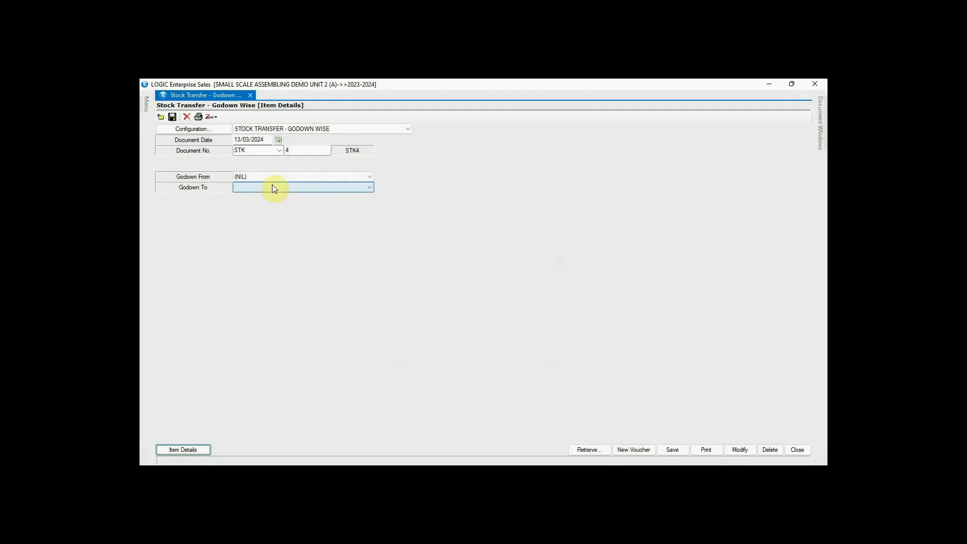
Set QC GODOWN as the destination godown of the stock transfer and continue to its item details
{"action": "left_click", "coordinate": [275, 188]}
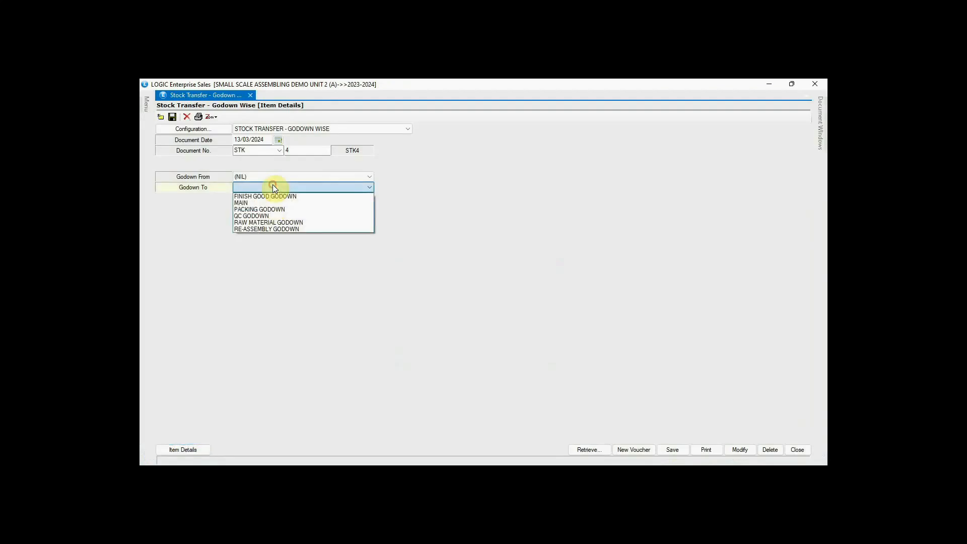
{"action": "key", "text": "q"}
{"action": "key", "text": "Return"}
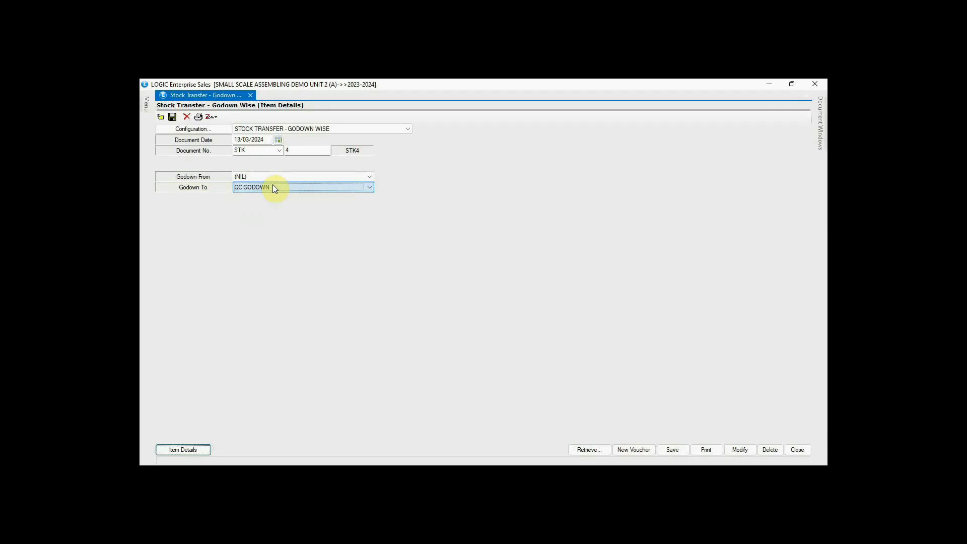
{"action": "key", "text": "Return"}
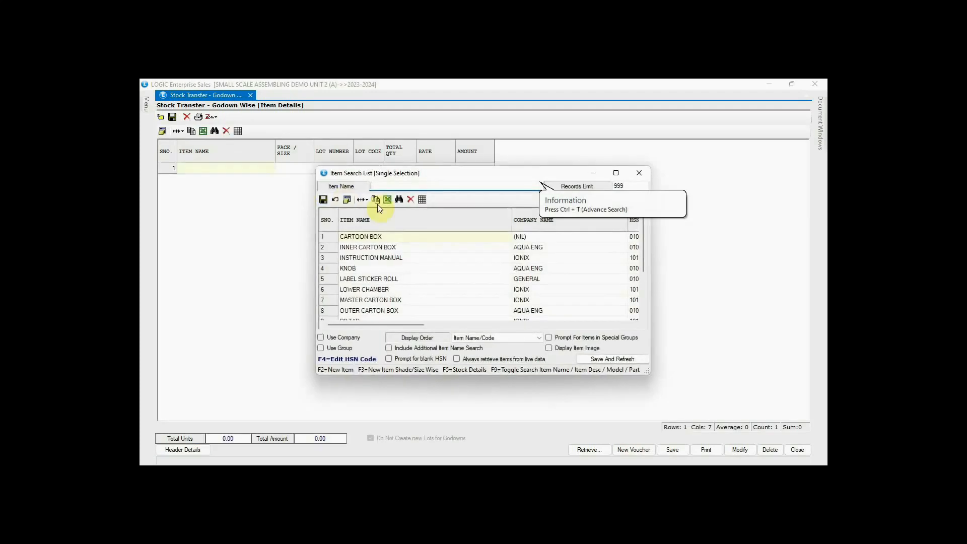
Add RAMA GRAVITY WATER FILTER from lot ASMB-10 with a quantity of 10 and save the transfer voucher
{"action": "type", "text": "R"}
{"action": "left_click", "coordinate": [390, 237]}
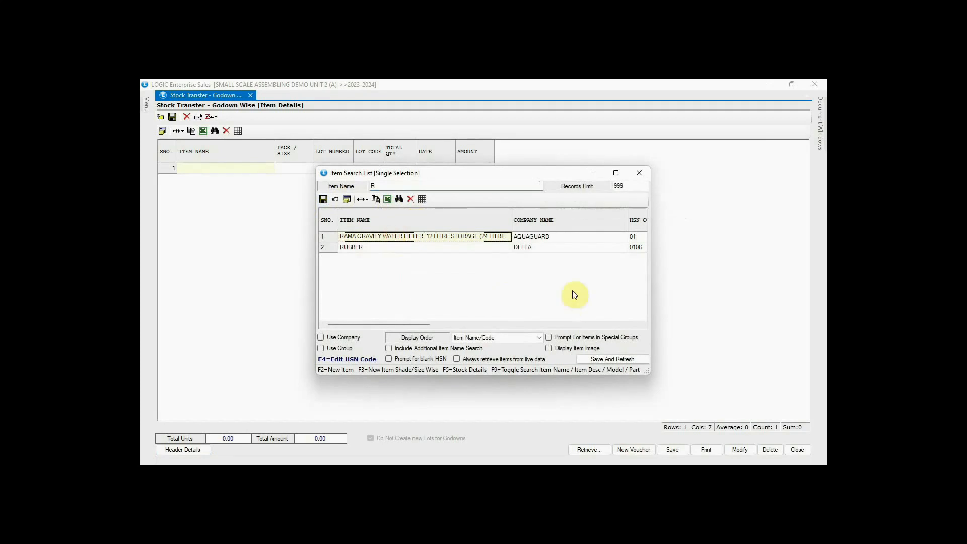
{"action": "key", "text": "Return"}
{"action": "key", "text": "Down"}
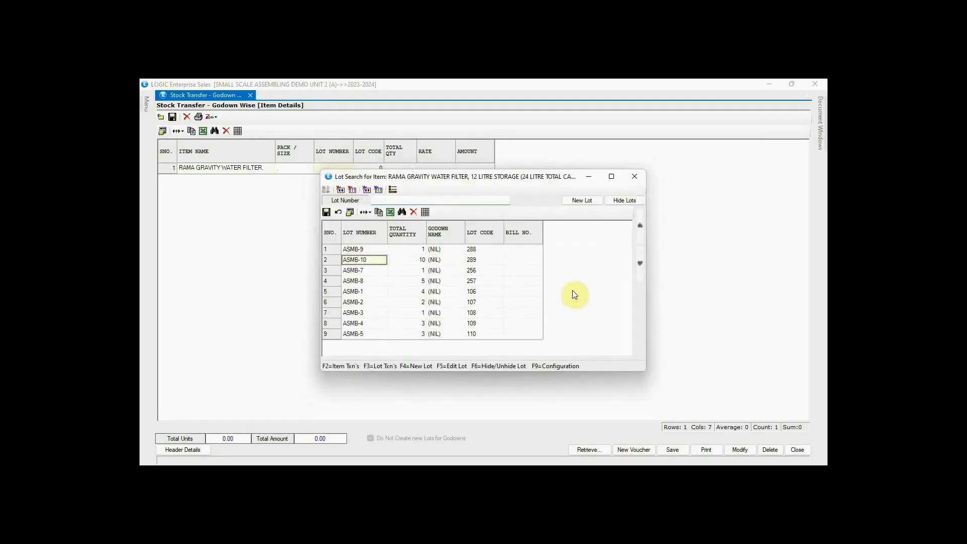
{"action": "key", "text": "Return"}
{"action": "key", "text": "Return"}
{"action": "left_click", "coordinate": [673, 449]}
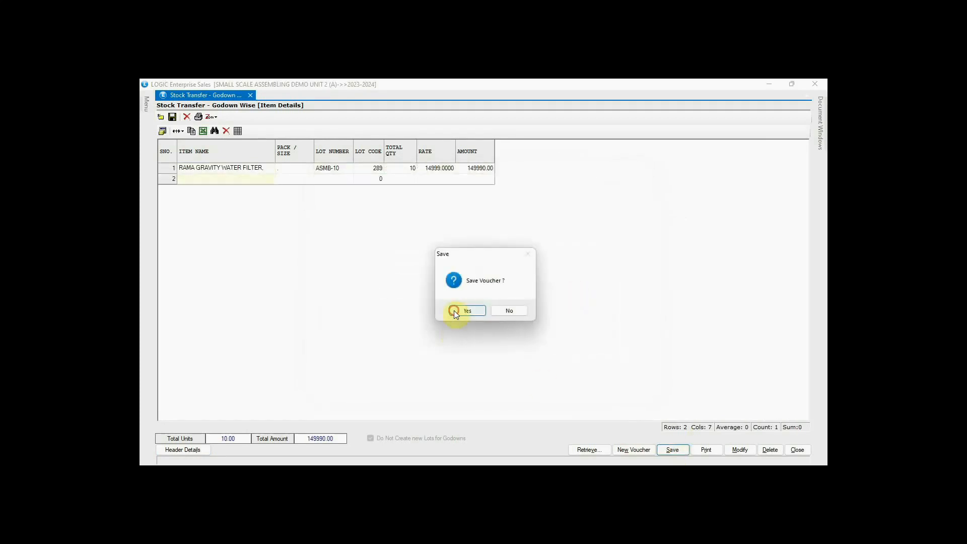
{"action": "left_click", "coordinate": [454, 310]}
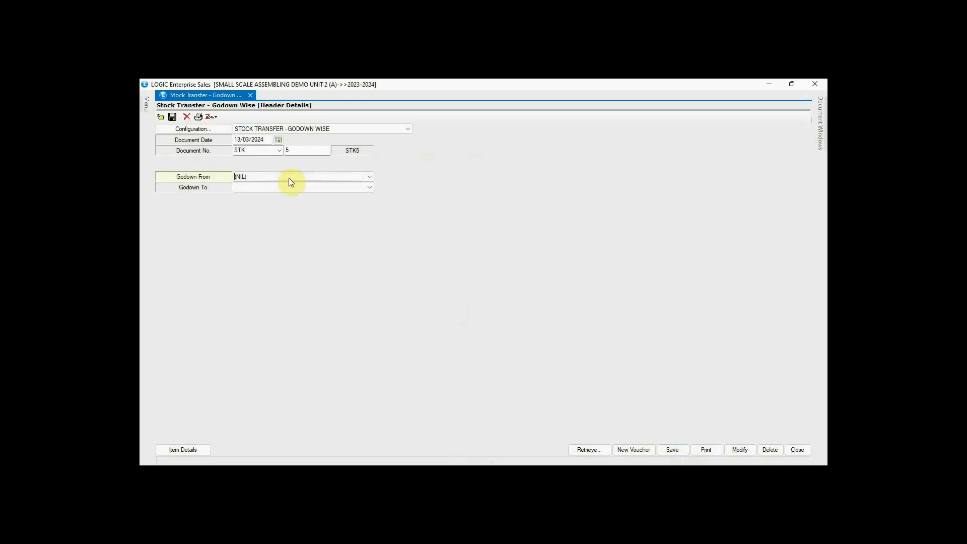
Set the new stock transfer's source to QC GODOWN and its destination to MAIN
{"action": "left_click", "coordinate": [277, 176]}
{"action": "left_click", "coordinate": [267, 212]}
{"action": "left_click", "coordinate": [257, 188]}
{"action": "left_click", "coordinate": [261, 210]}
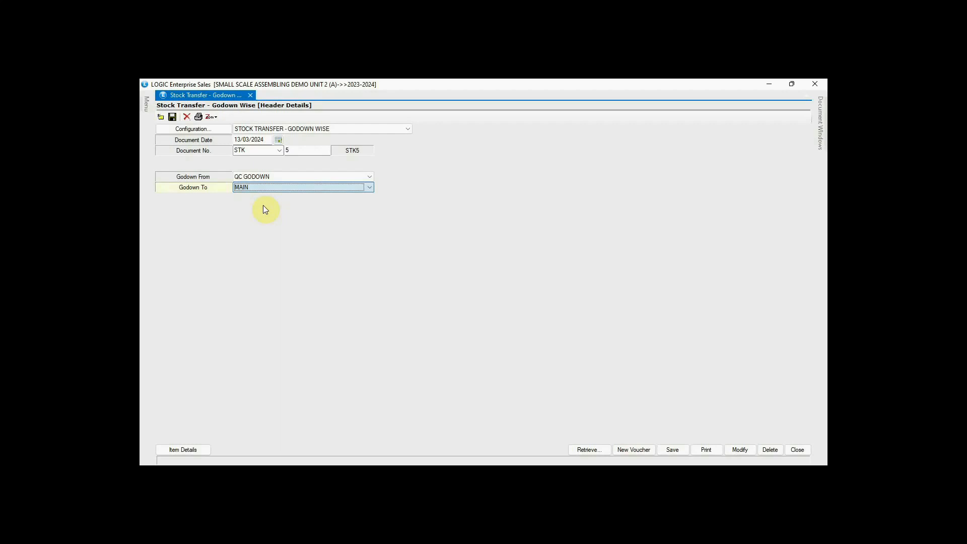
{"action": "key", "text": "Tab"}
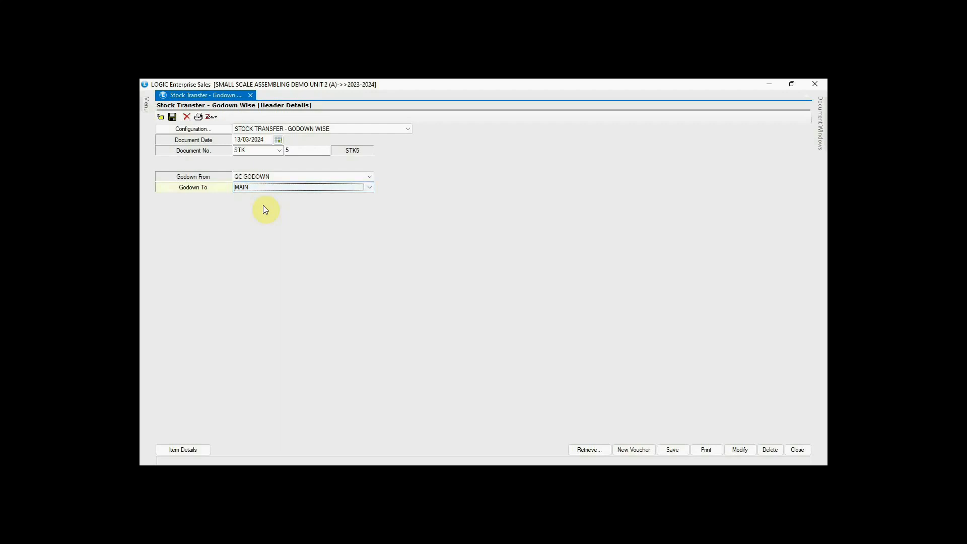
Add 9 units of RAMA GRAVITY WATER FILTER from lot ASMB-10 to the transfer and save it
{"action": "key", "text": "Return"}
{"action": "type", "text": "RA"}
{"action": "key", "text": "Return"}
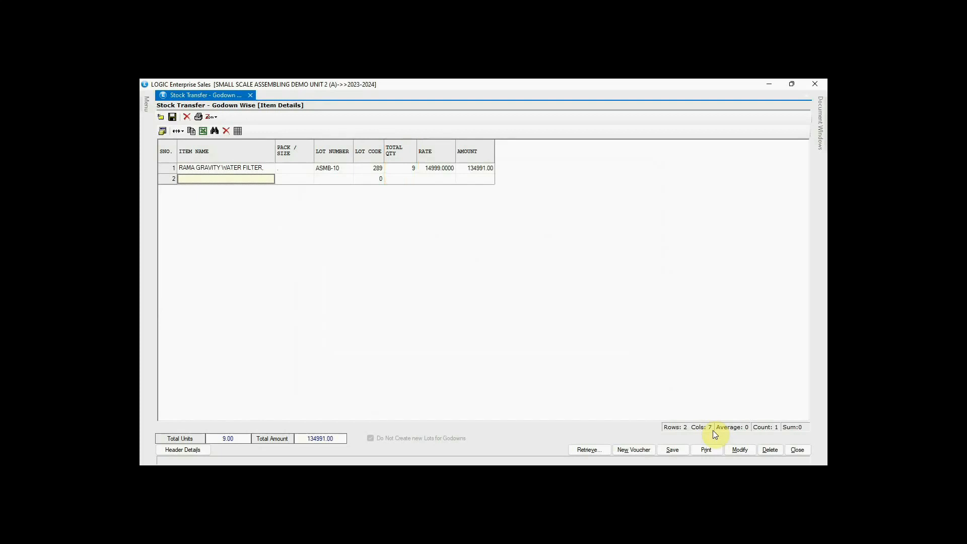
{"action": "left_click", "coordinate": [673, 449]}
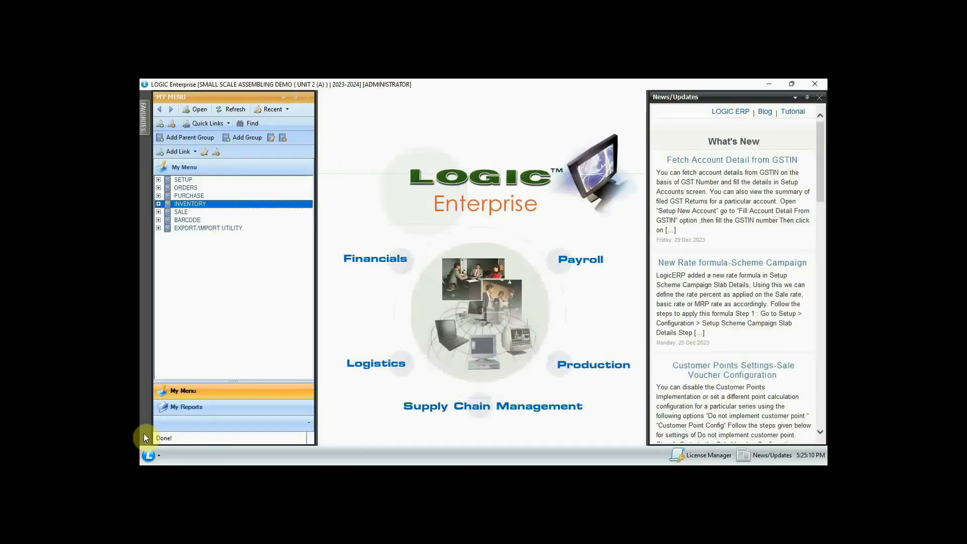
Open the user messages inbox and approve the pending stock transfer STK 6
{"action": "left_click", "coordinate": [150, 455]}
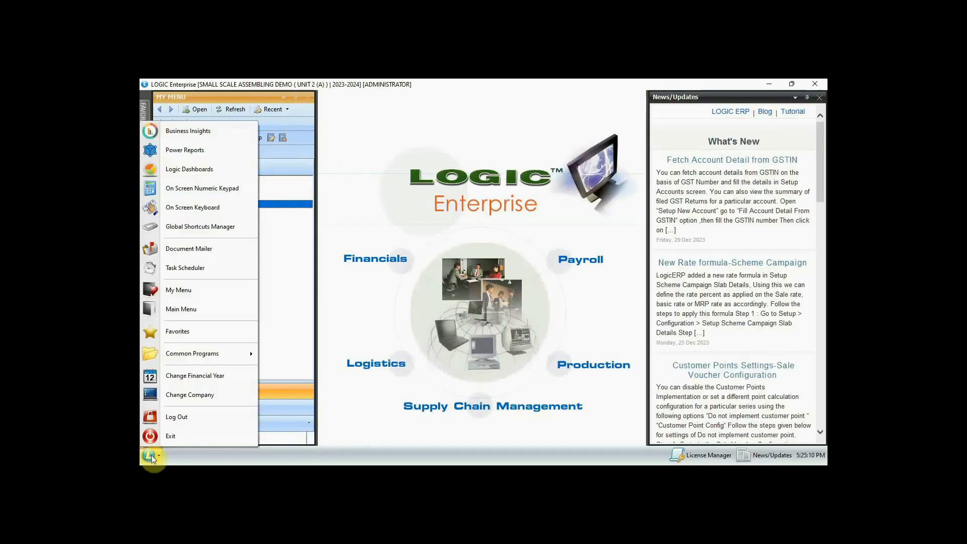
{"action": "mouse_move", "coordinate": [210, 355]}
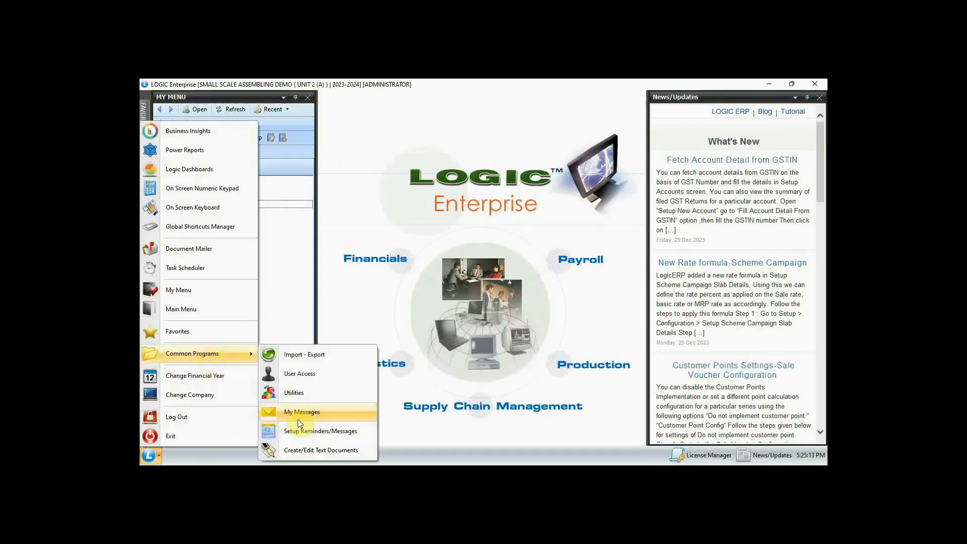
{"action": "left_click", "coordinate": [324, 413]}
{"action": "left_click", "coordinate": [555, 166]}
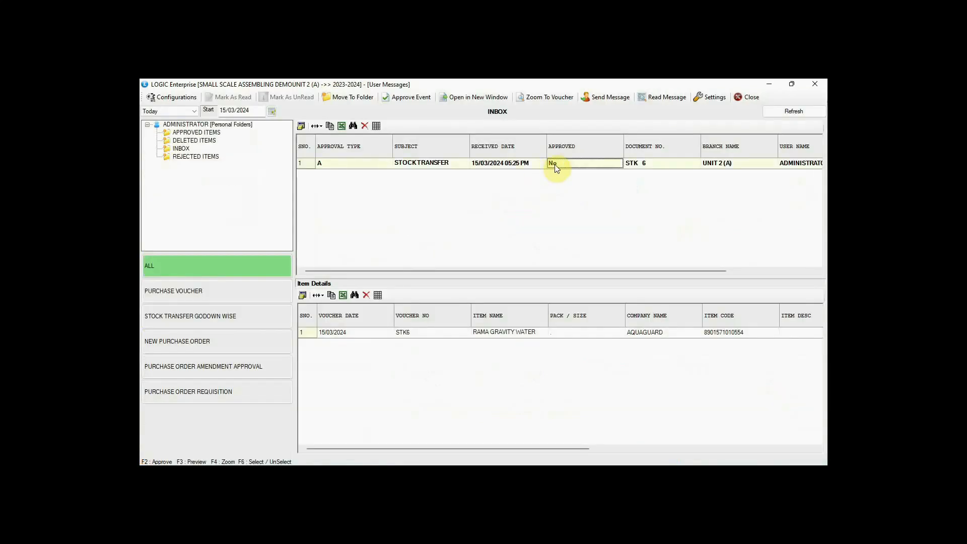
{"action": "left_click", "coordinate": [416, 99]}
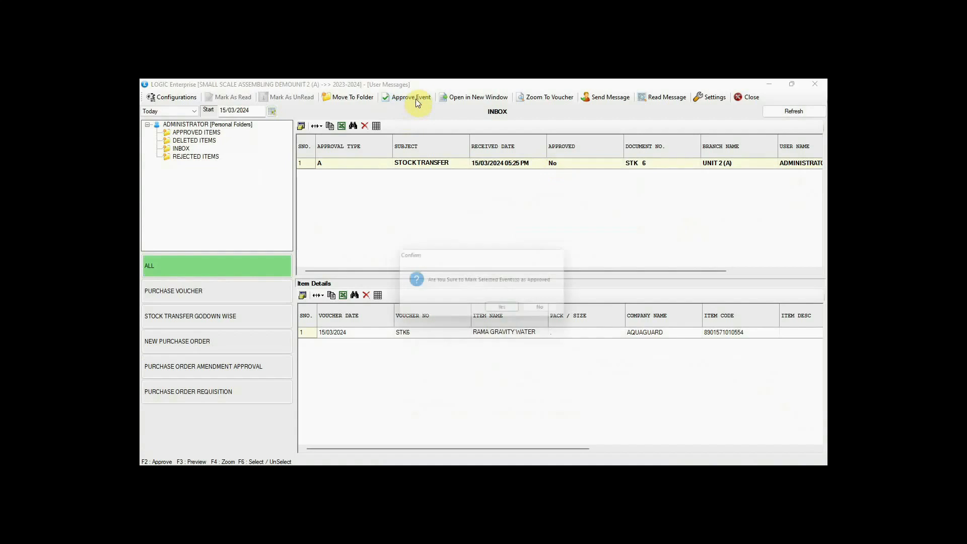
{"action": "left_click", "coordinate": [507, 311]}
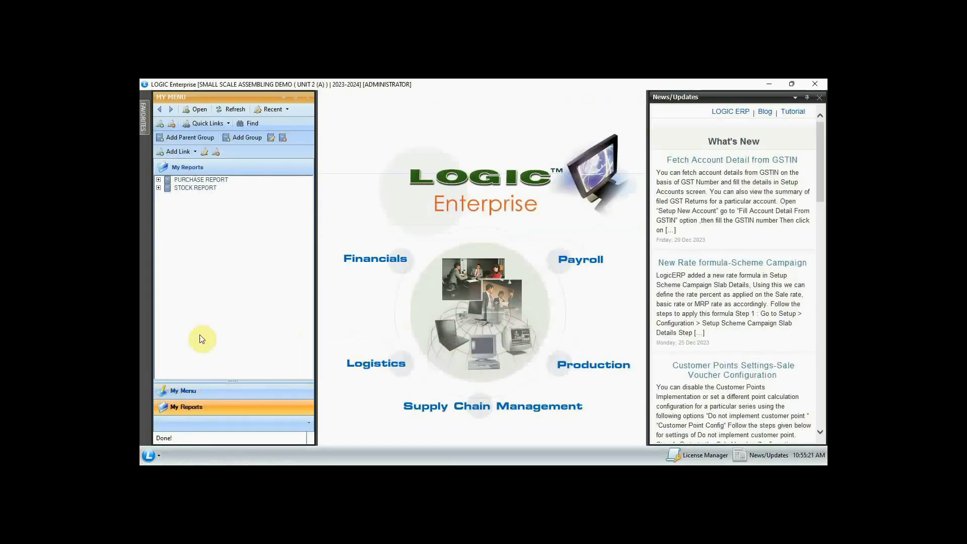
View the stock report on finished goods received from production, and close it
{"action": "left_click", "coordinate": [159, 188]}
{"action": "left_click", "coordinate": [229, 196]}
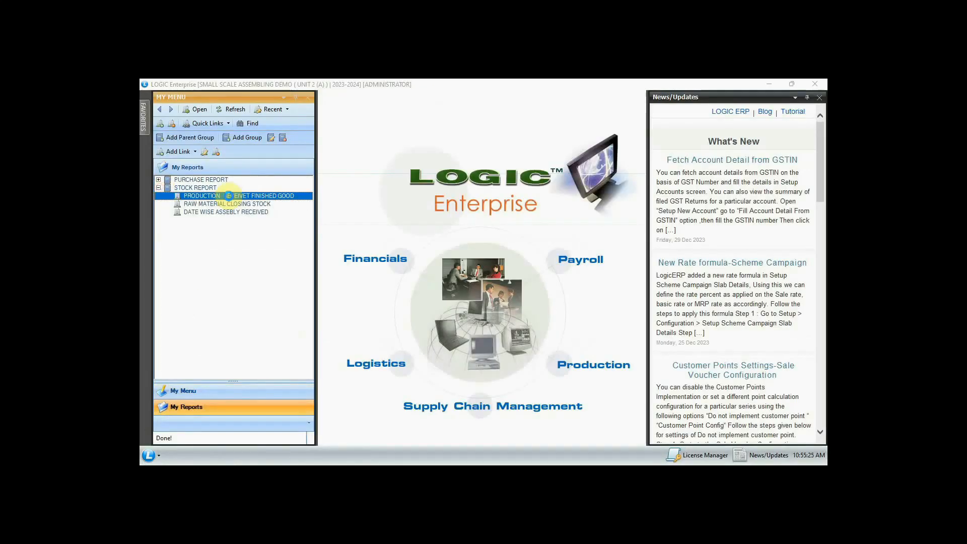
{"action": "double_click", "coordinate": [229, 196]}
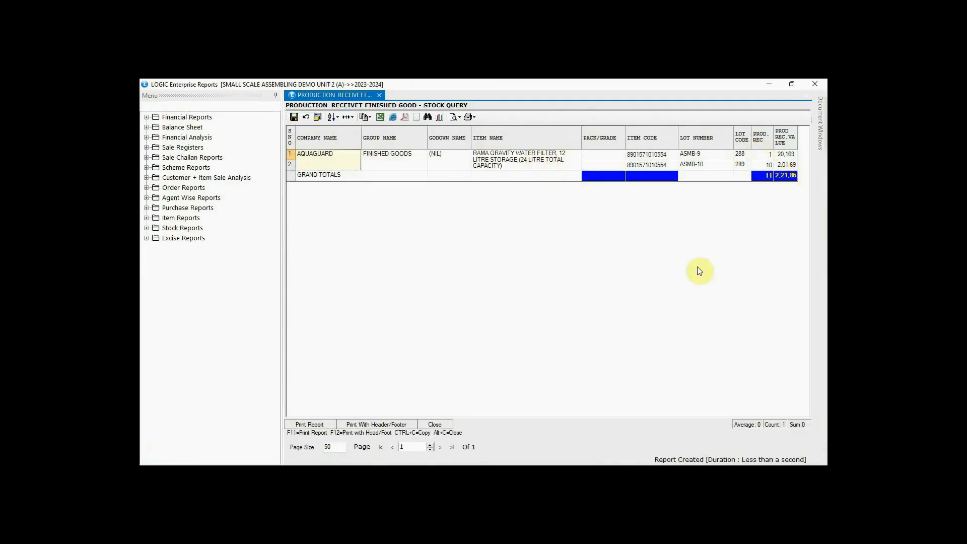
{"action": "left_click", "coordinate": [379, 94]}
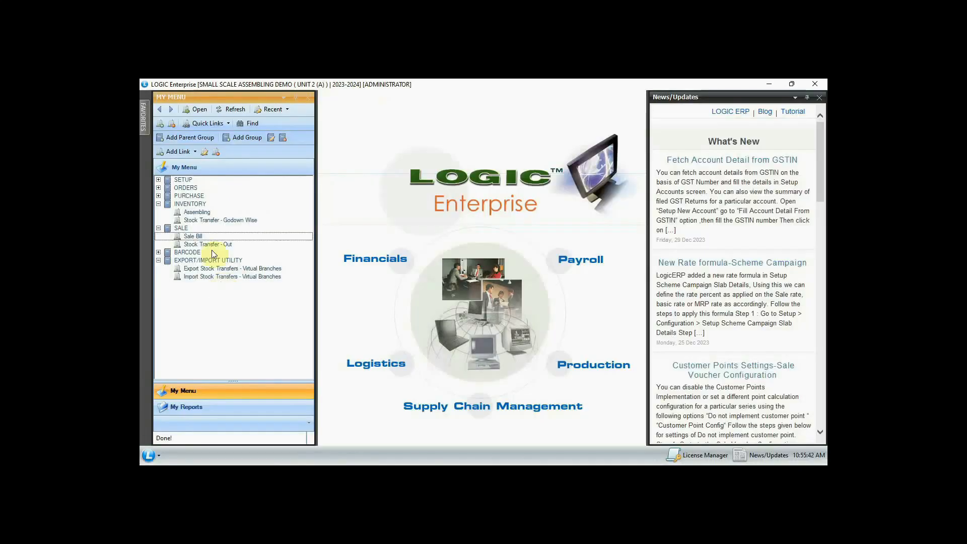
Start a new credit sale bill for the account SAXENA AND SONS and continue to its item details
{"action": "double_click", "coordinate": [193, 237]}
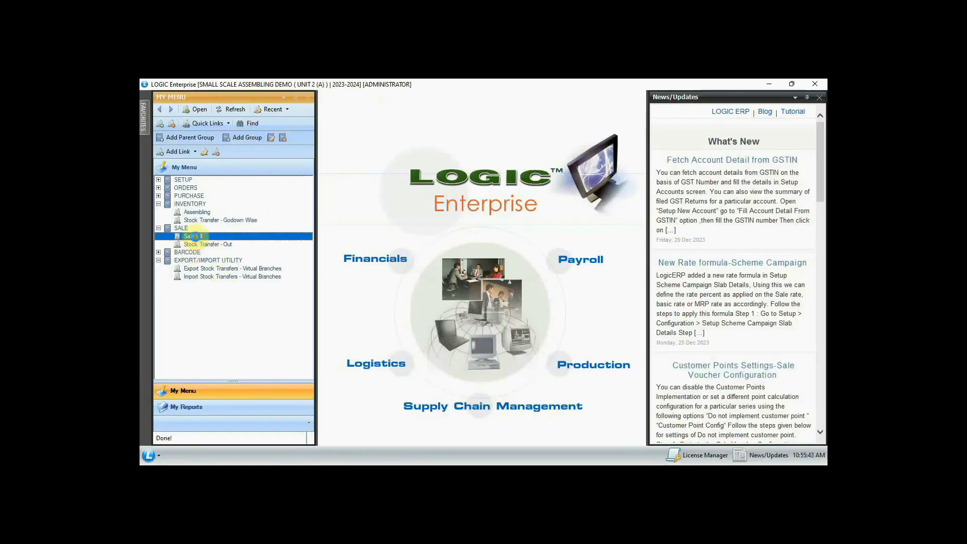
{"action": "key", "text": "Down"}
{"action": "key", "text": "Down"}
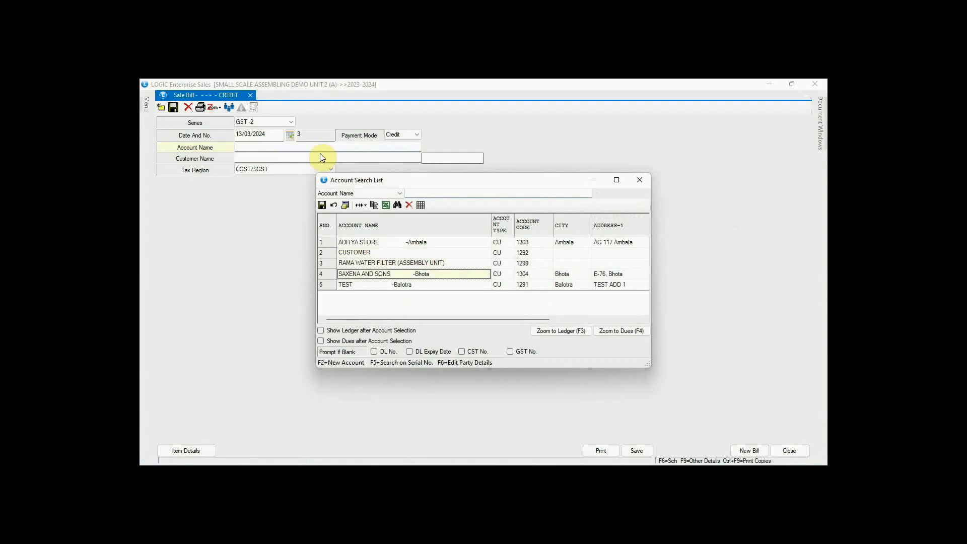
{"action": "key", "text": "Return"}
{"action": "key", "text": "Return"}
{"action": "key", "text": "Return"}
{"action": "key", "text": "Return"}
Add one RAMA GRAVITY WATER FILTER from lot ASMB-10 to the sale bill
{"action": "type", "text": "RA"}
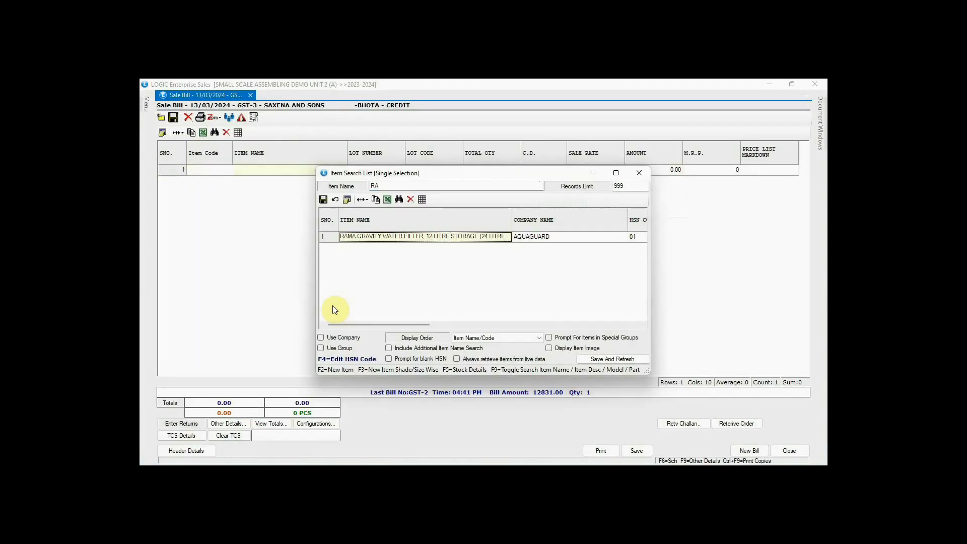
{"action": "key", "text": "Return"}
{"action": "key", "text": "Return"}
{"action": "key", "text": "Return"}
{"action": "key", "text": "Return"}
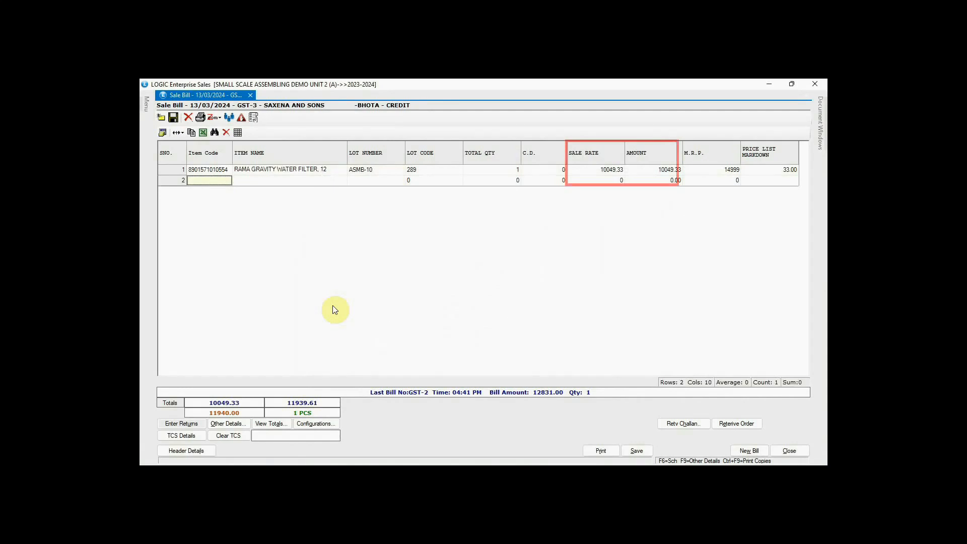
Check the item's sale rate and amount, and print the SAXENA AND SONS bill to preview its tax invoice
{"action": "left_click", "coordinate": [605, 170]}
{"action": "left_click", "coordinate": [650, 170]}
{"action": "left_click", "coordinate": [602, 451]}
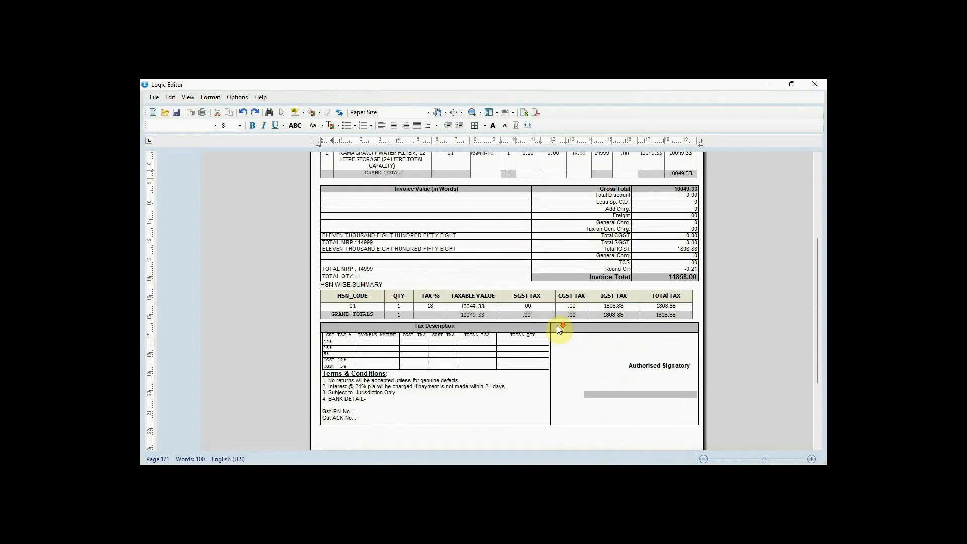
{"action": "scroll", "coordinate": [557, 325], "scroll_direction": "up", "scroll_amount": 5}
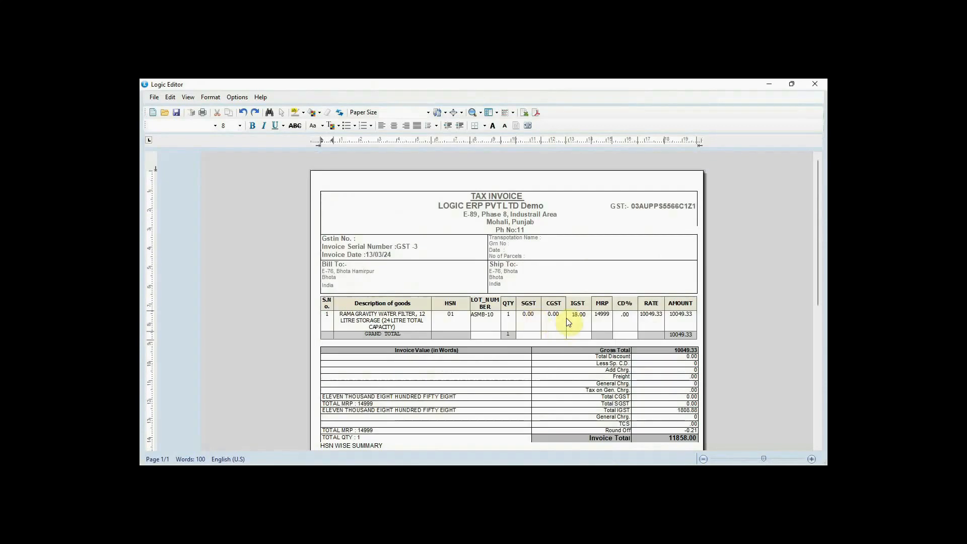
Create a credit sale bill for ADITYA STORE with one RAMA GRAVITY WATER FILTER from lot ASMB-10
{"action": "left_click", "coordinate": [286, 152]}
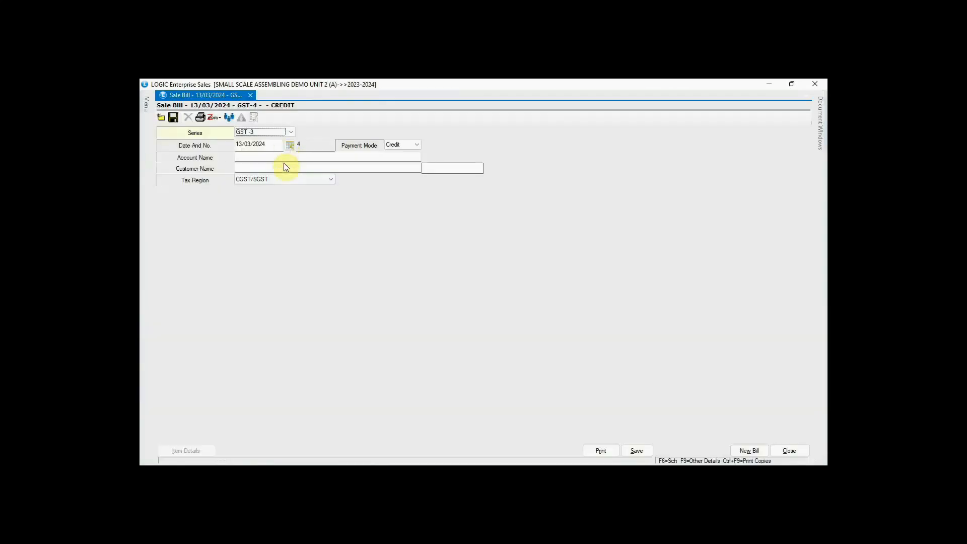
{"action": "left_click", "coordinate": [290, 156]}
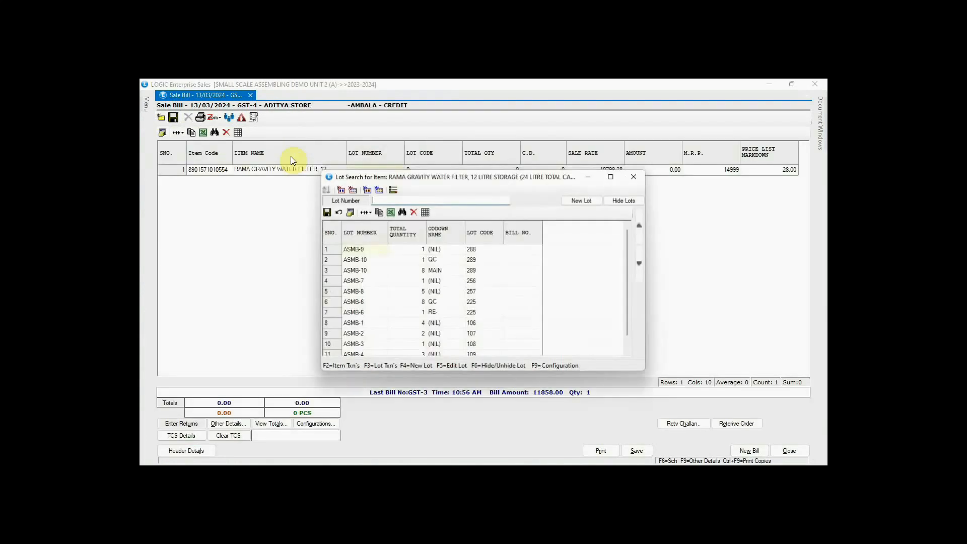
{"action": "key", "text": "Down"}
{"action": "key", "text": "Return"}
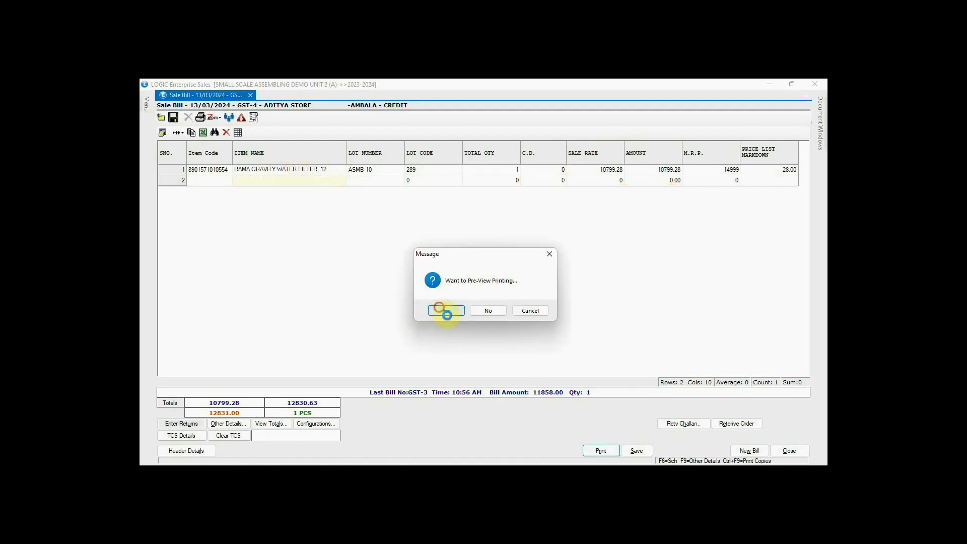
Preview the ADITYA STORE tax invoice, review its item, tax and total sections, and close the preview
{"action": "left_click", "coordinate": [444, 310]}
{"action": "scroll", "coordinate": [447, 312], "scroll_direction": "down", "scroll_amount": 3}
{"action": "scroll", "coordinate": [447, 312], "scroll_direction": "down", "scroll_amount": 2}
{"action": "scroll", "coordinate": [447, 312], "scroll_direction": "up", "scroll_amount": 3}
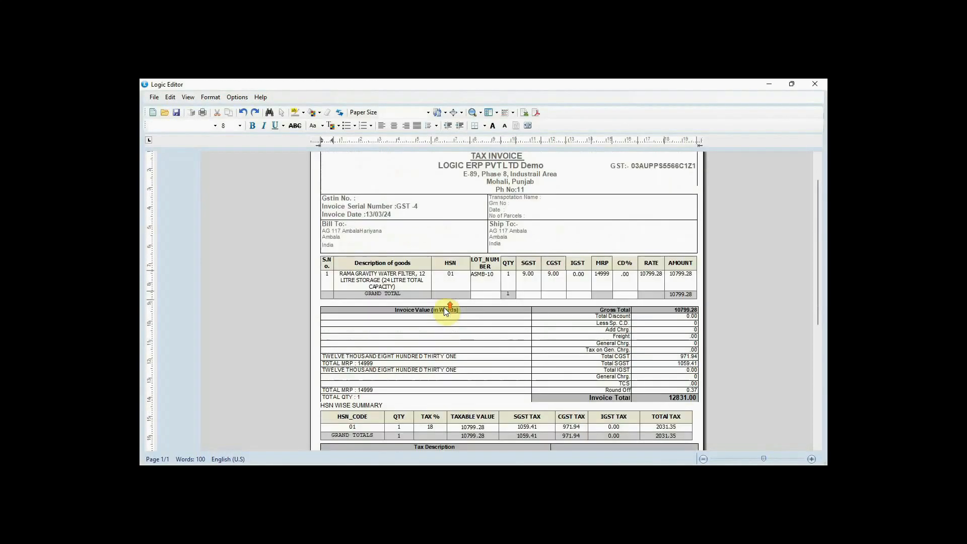
{"action": "scroll", "coordinate": [447, 312], "scroll_direction": "up", "scroll_amount": 1}
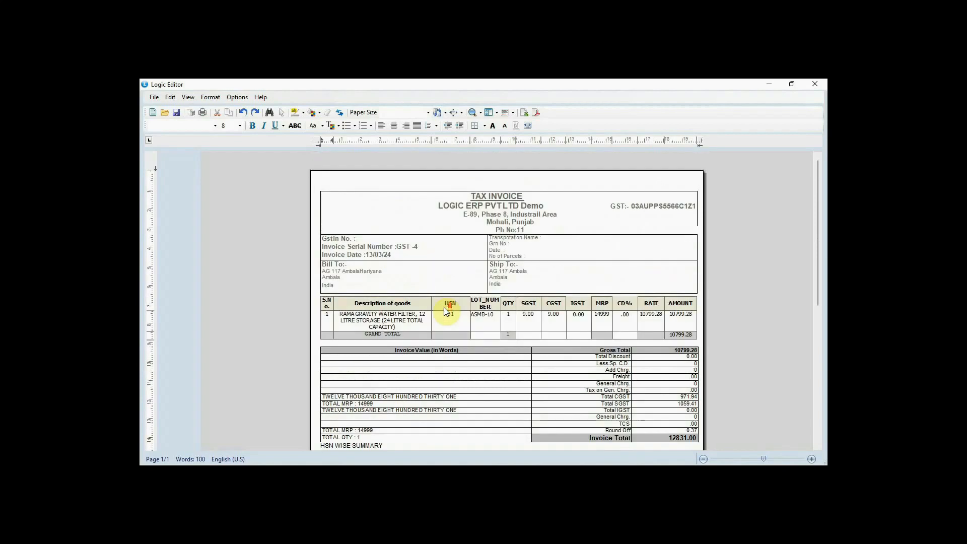
{"action": "left_click", "coordinate": [826, 82]}
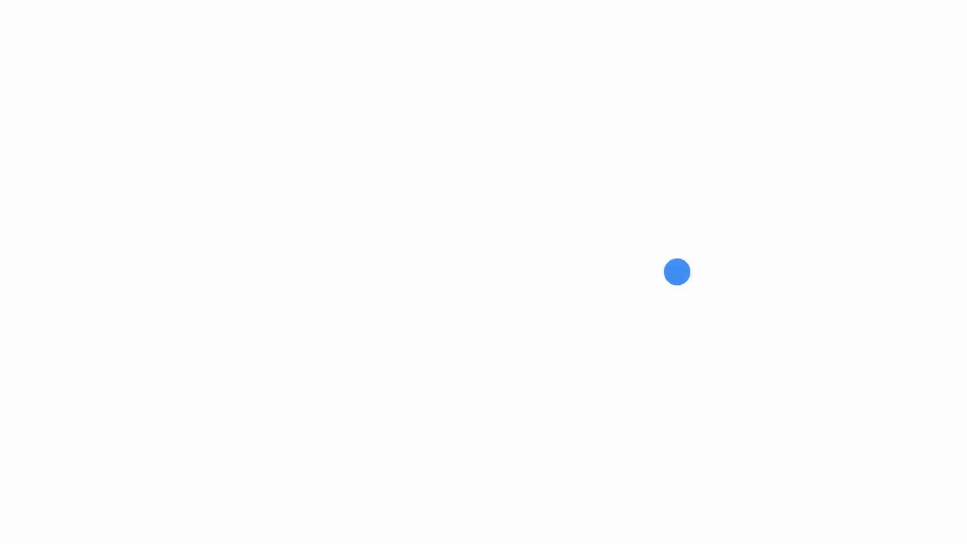